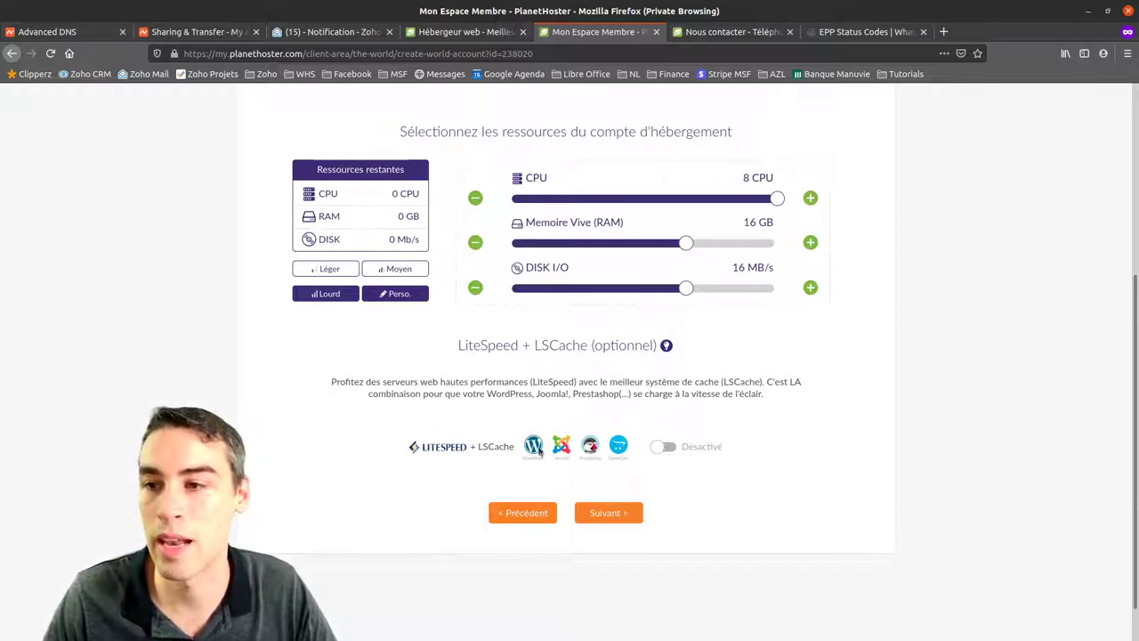
Try a custom allocation of 5 CPU, 8 GB RAM and 11 MB/s disk I/O with LiteSpeed + LSCache disabled
click(662, 447)
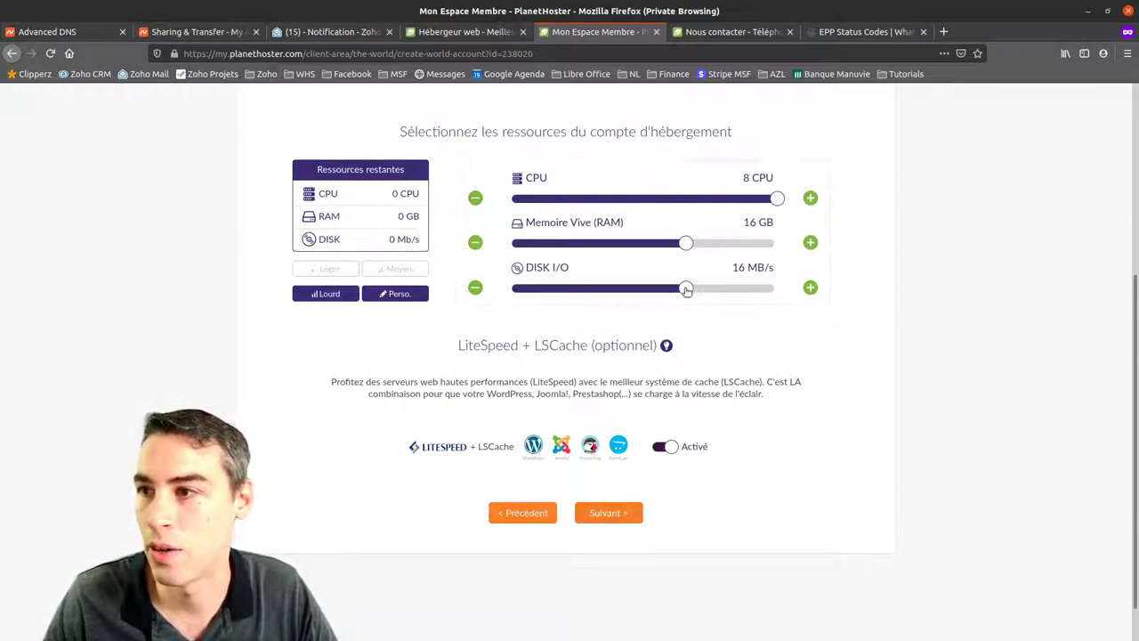
drag(686, 243, 594, 244)
click(665, 459)
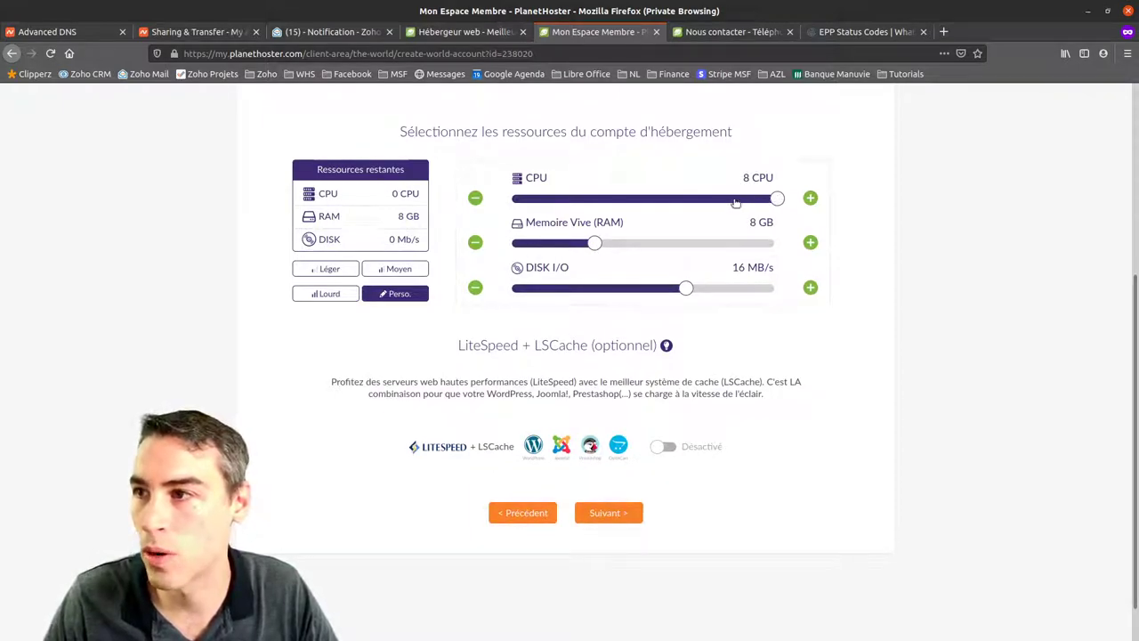
drag(754, 203, 666, 199)
drag(684, 289, 629, 289)
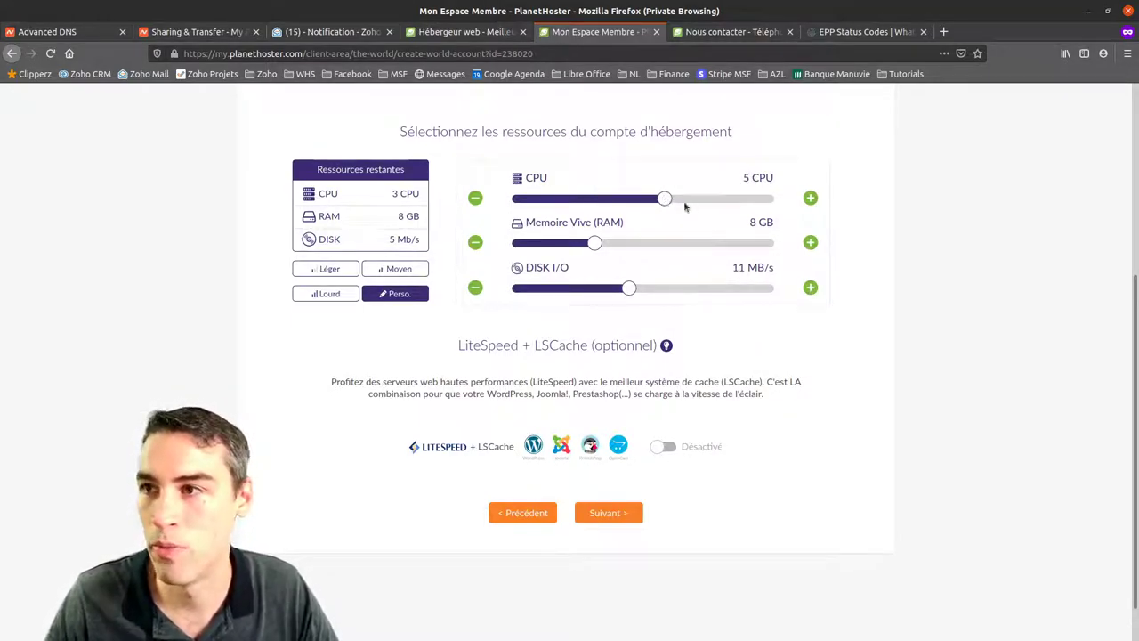
Raise the CPU allocation, enable LiteSpeed + LSCache for the hosting account, and continue to the CMS stage
drag(665, 199, 744, 200)
click(701, 453)
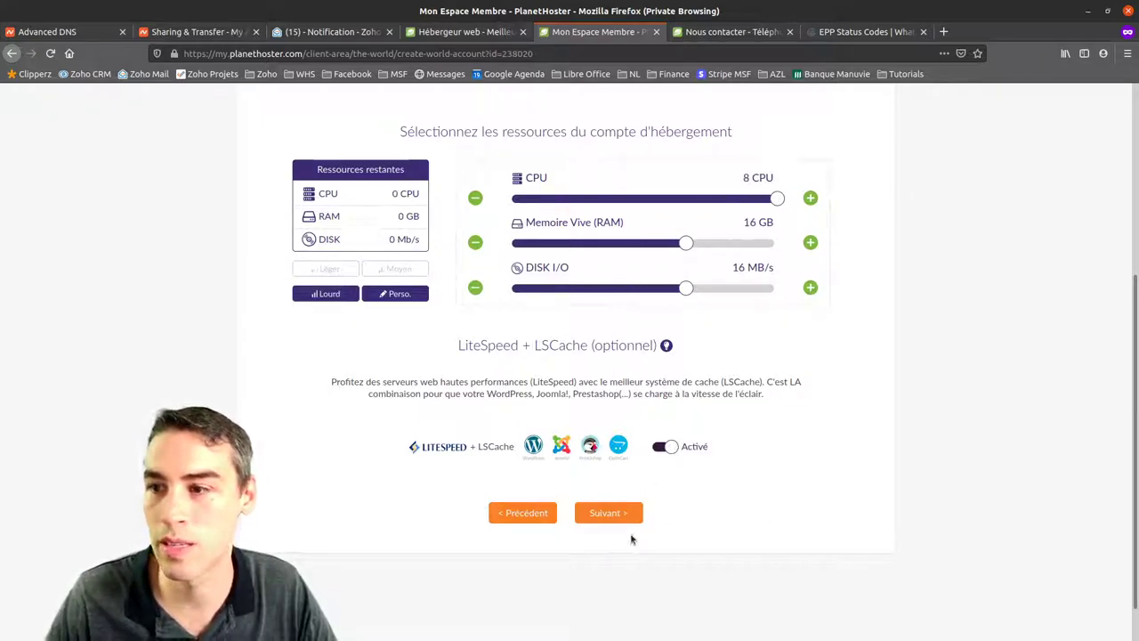
click(605, 515)
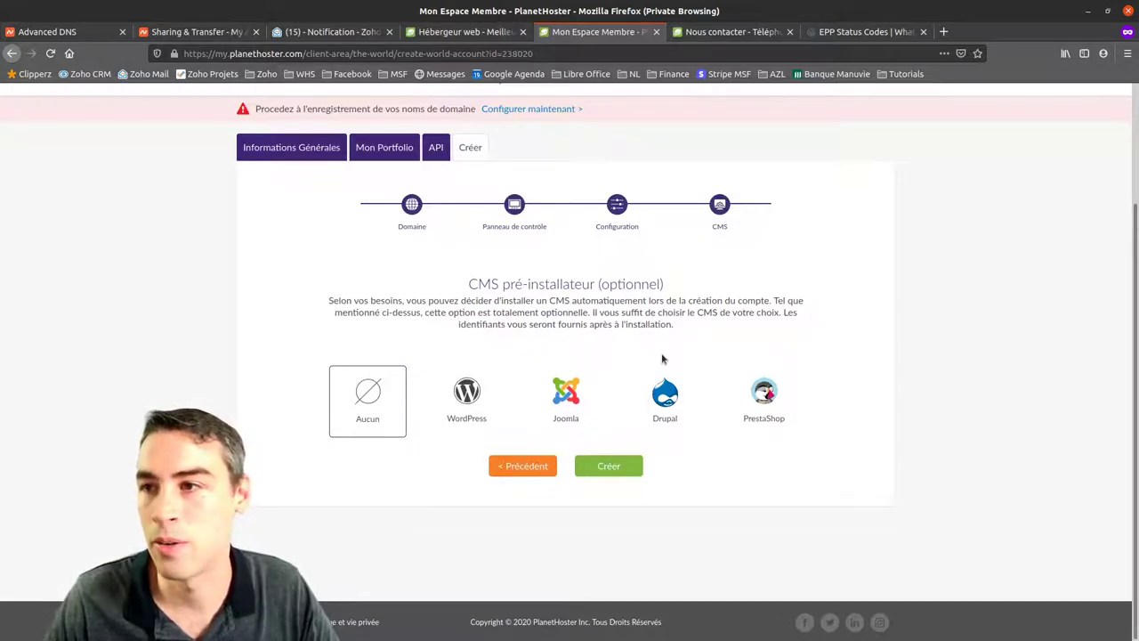
Try the WordPress option of the optional CMS pre-installer and revert to Aucun
drag(600, 284, 664, 285)
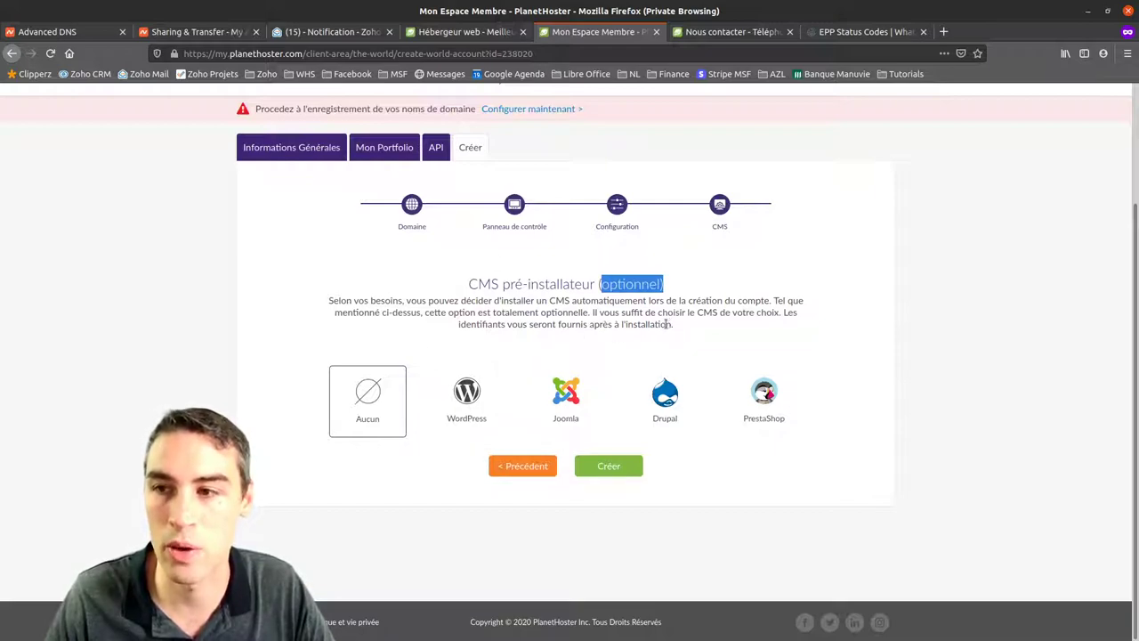
click(479, 395)
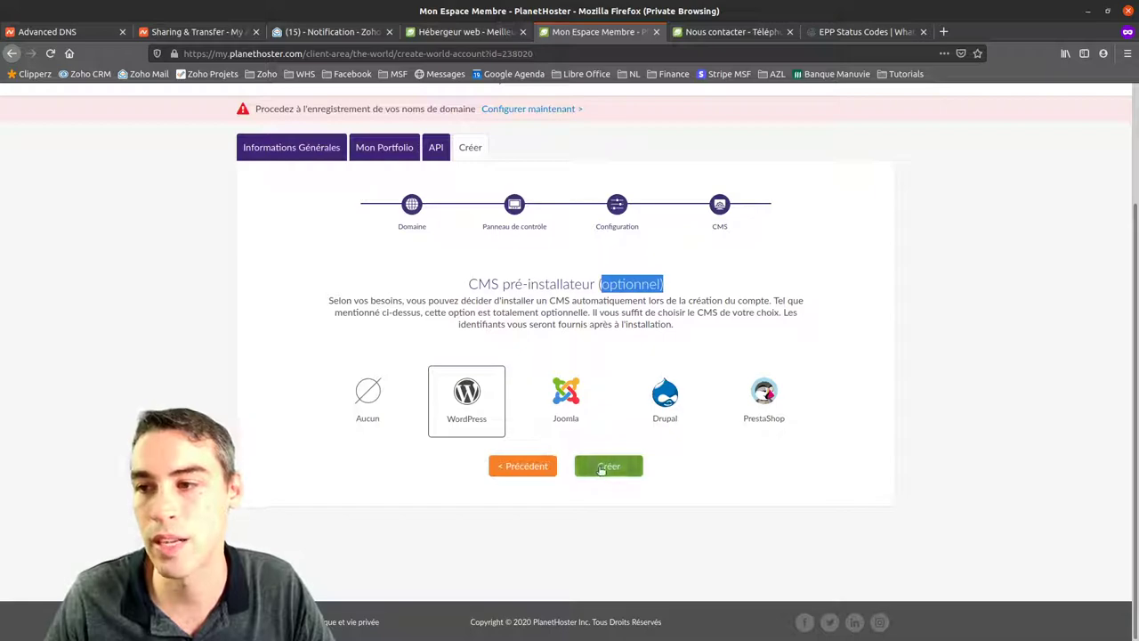
click(367, 397)
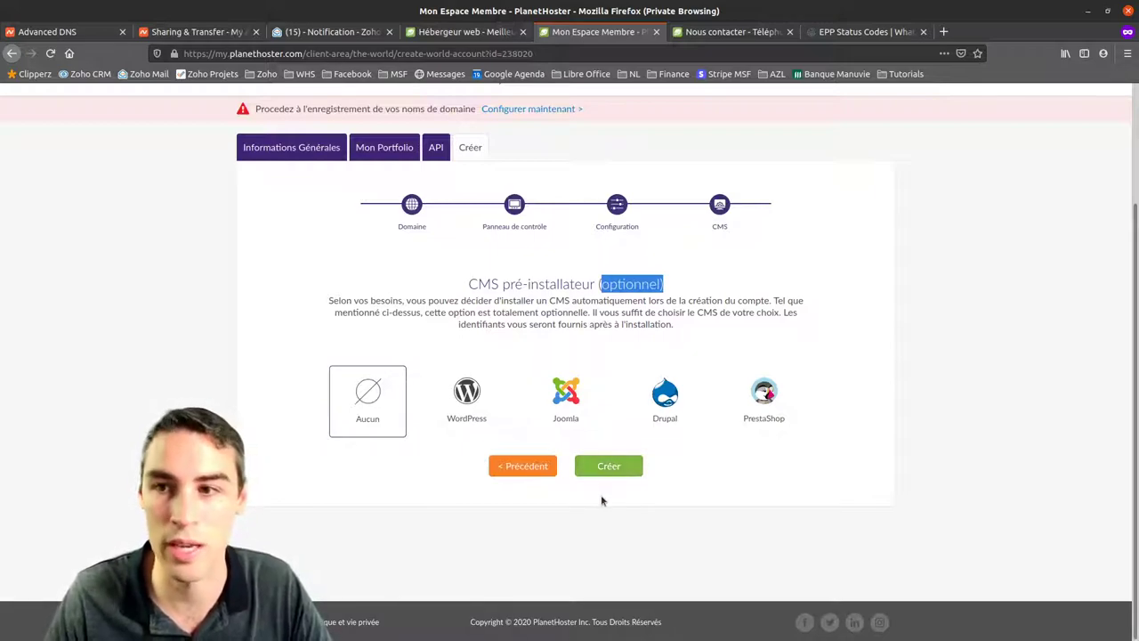
click(469, 405)
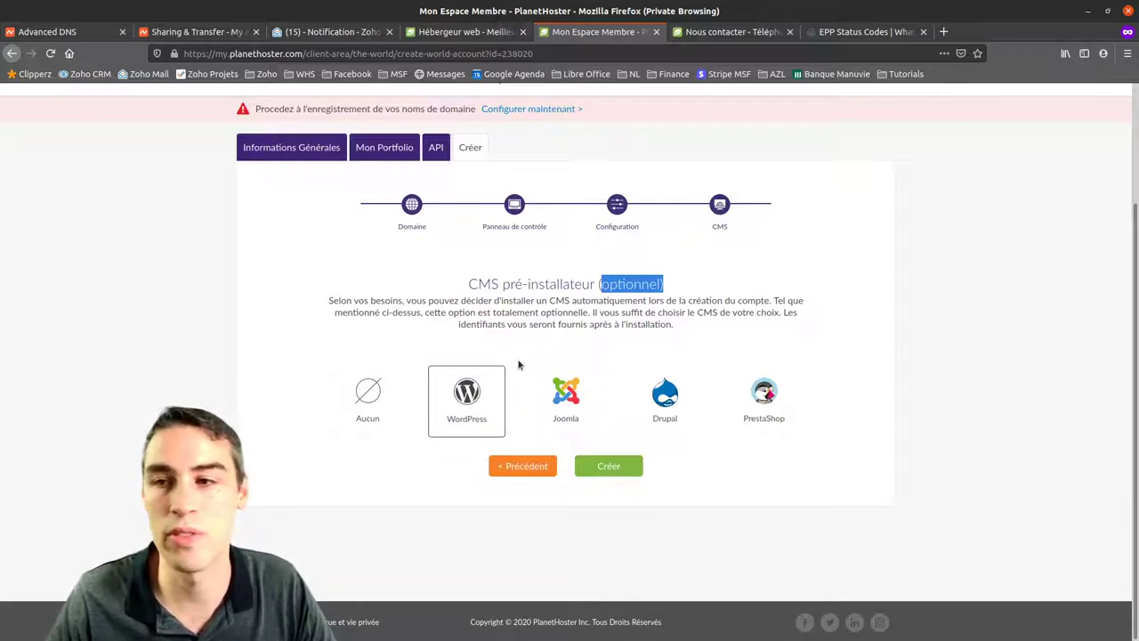
click(370, 397)
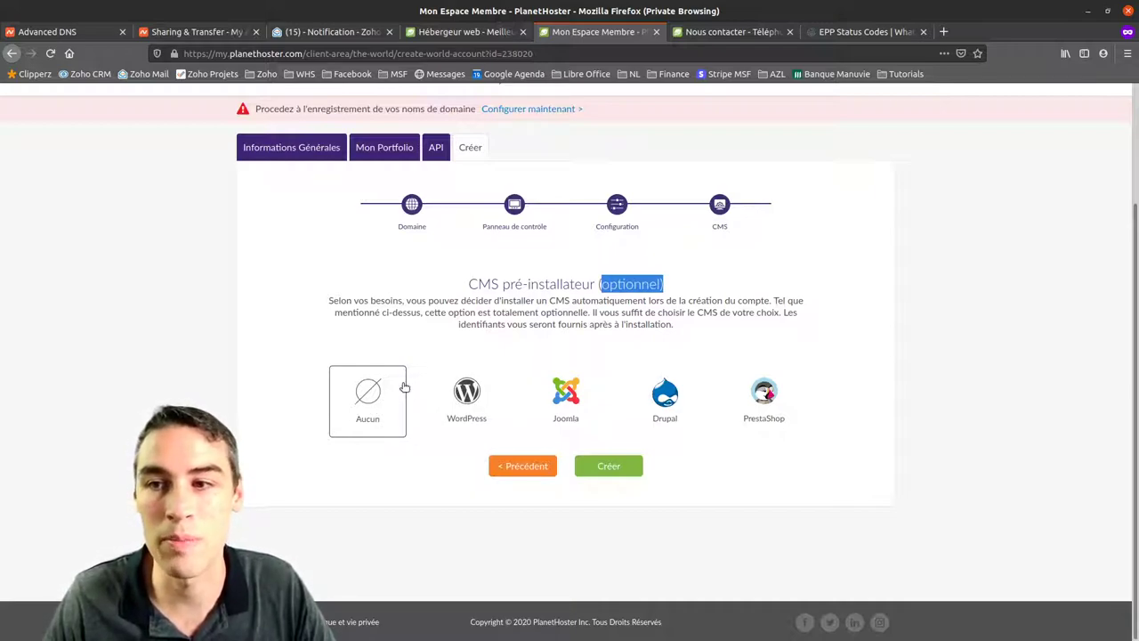
click(468, 401)
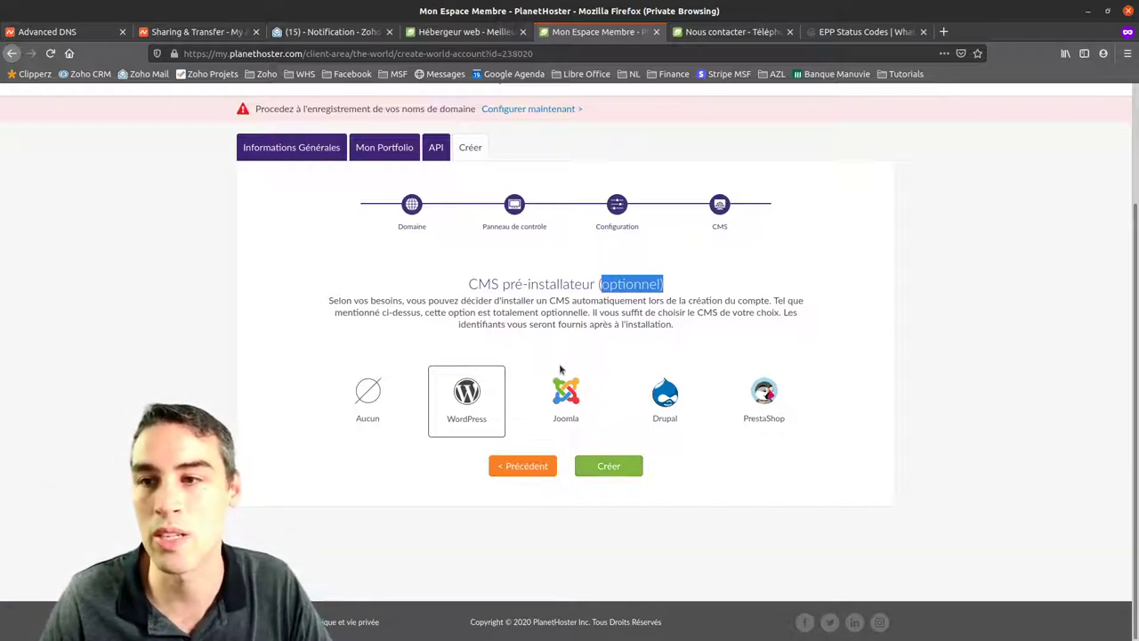
click(365, 392)
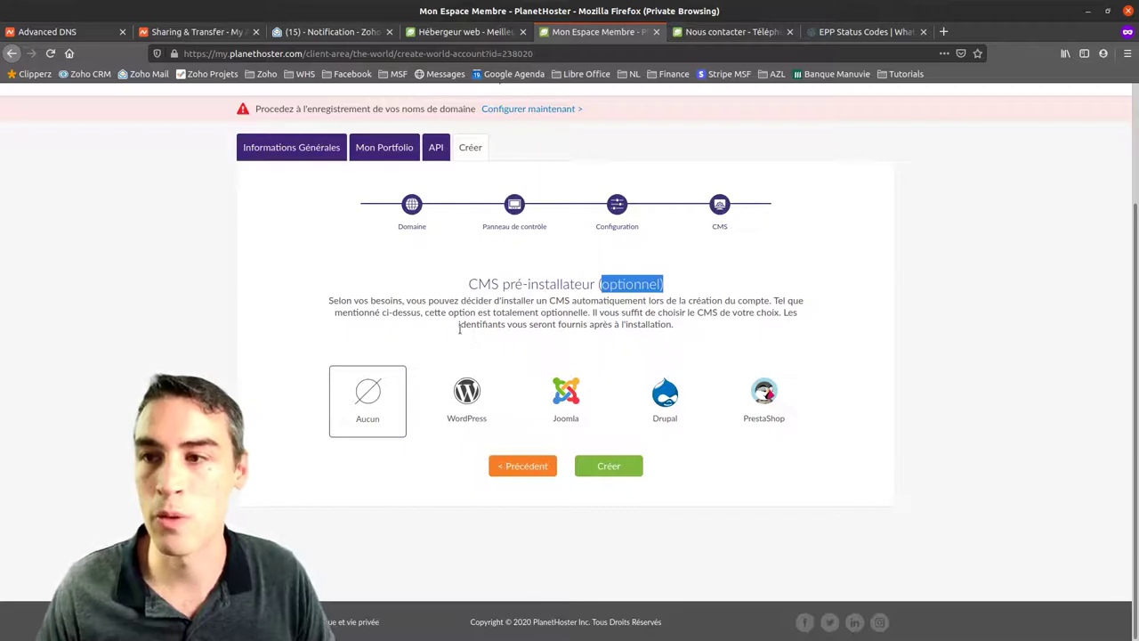
Choose Aucun as the pre-installed CMS and create the hosting account
click(356, 400)
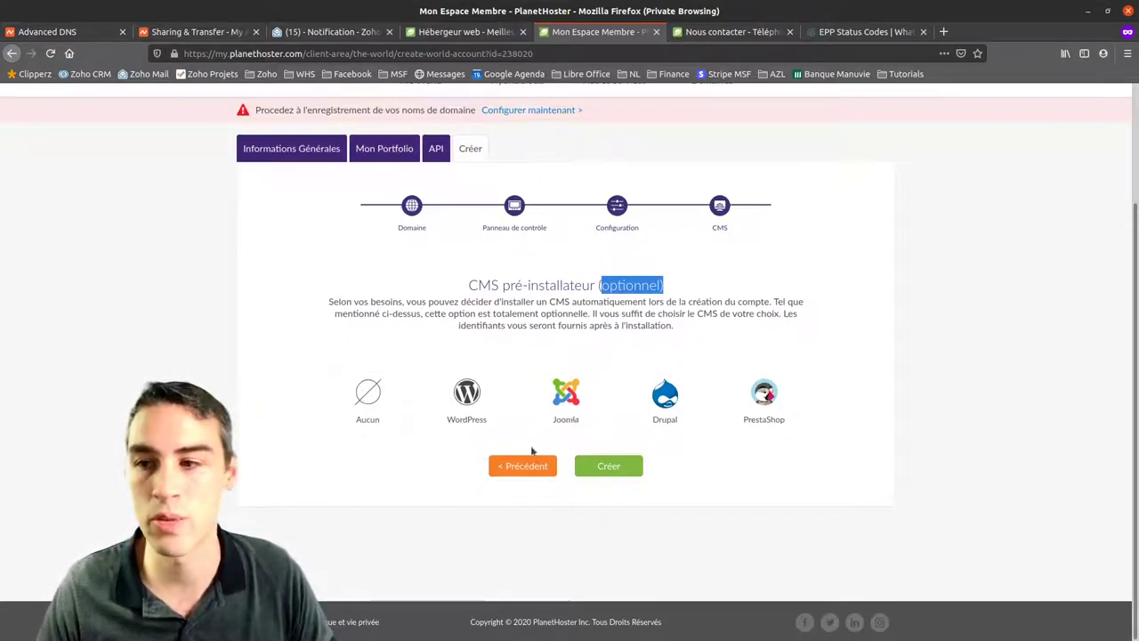
click(393, 394)
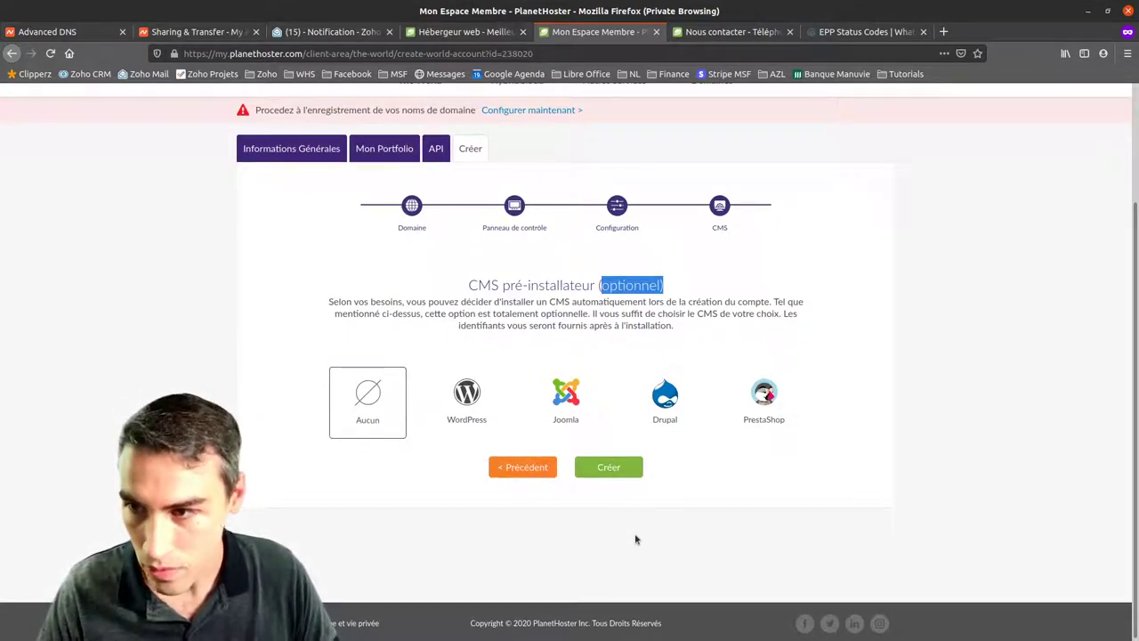
click(609, 469)
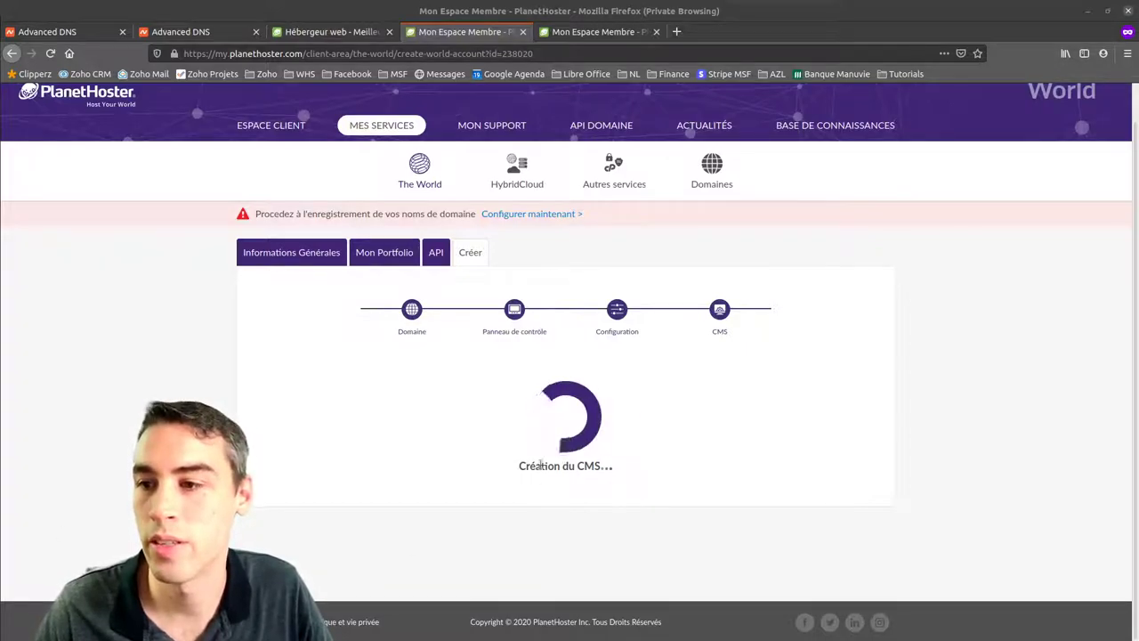
drag(518, 465, 689, 469)
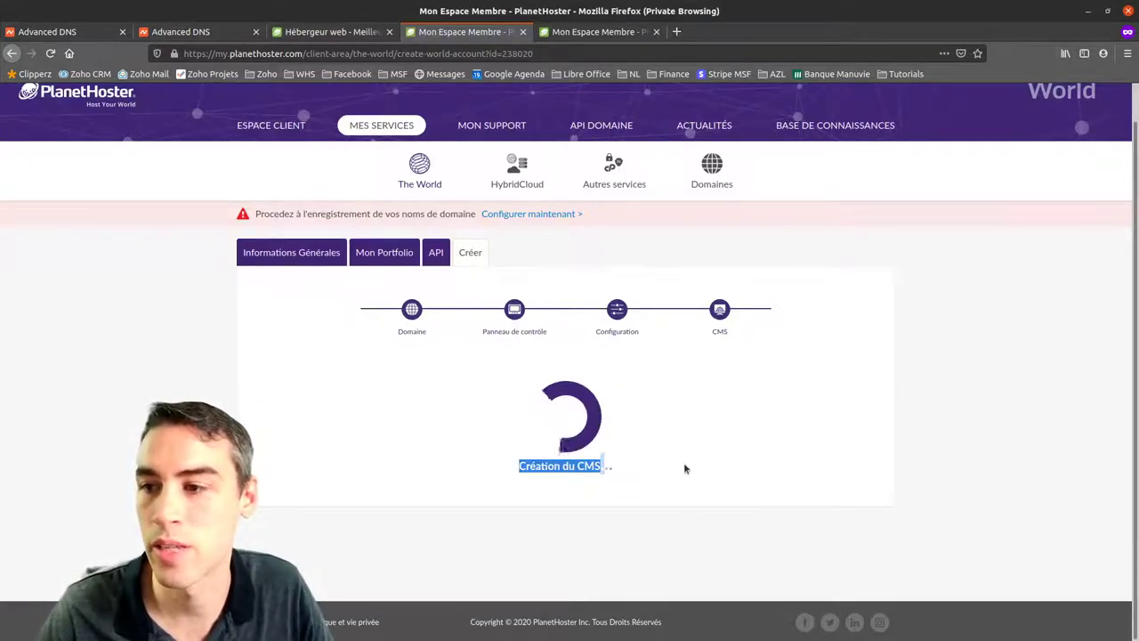
click(644, 466)
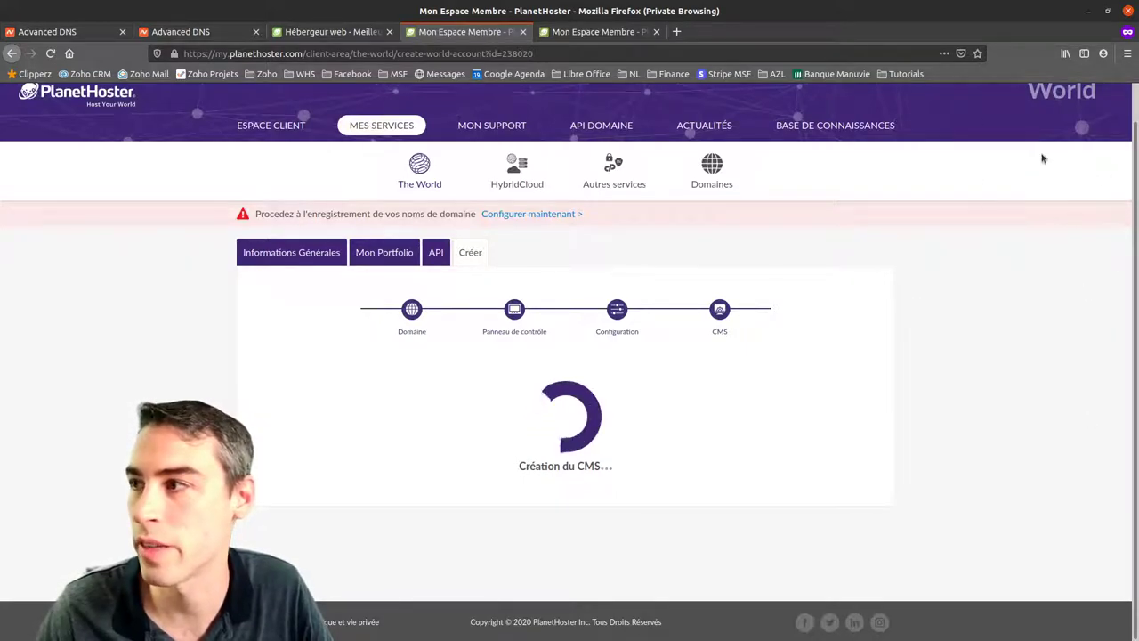
double_click(956, 175)
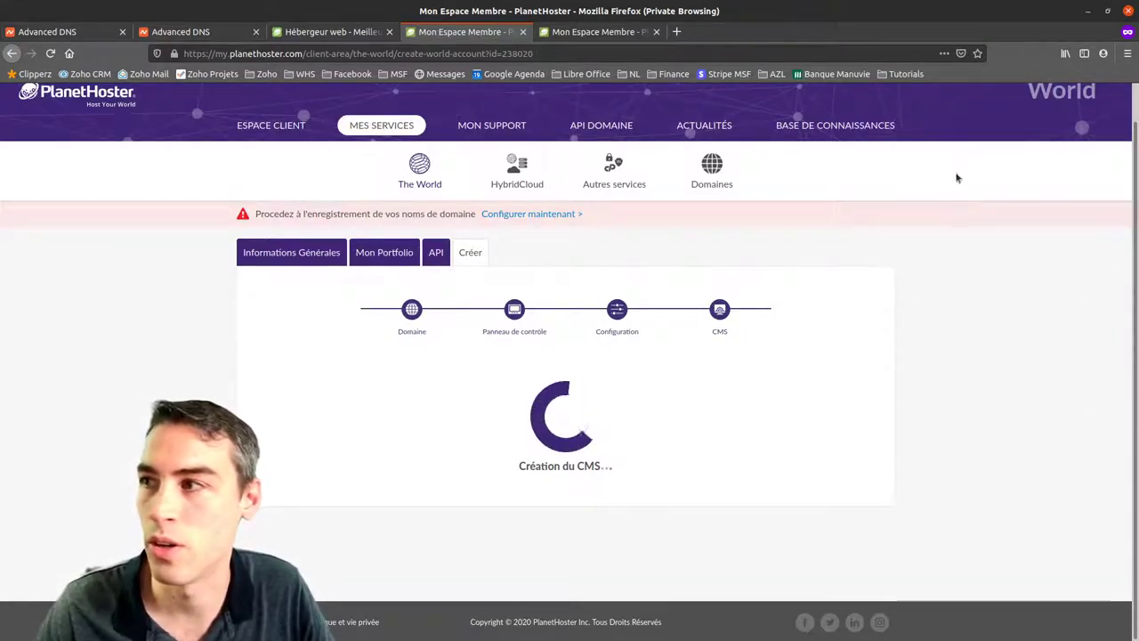
shift+click(1047, 206)
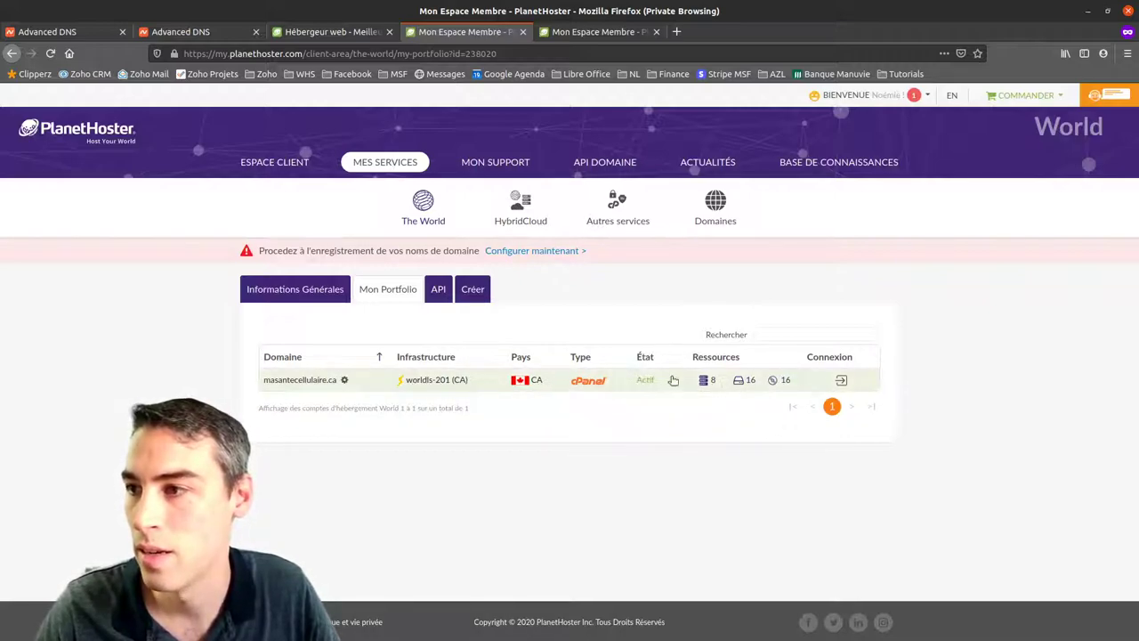
Open the hosting account details of masantecellulaire.ca and examine its connection information and IP address
click(577, 381)
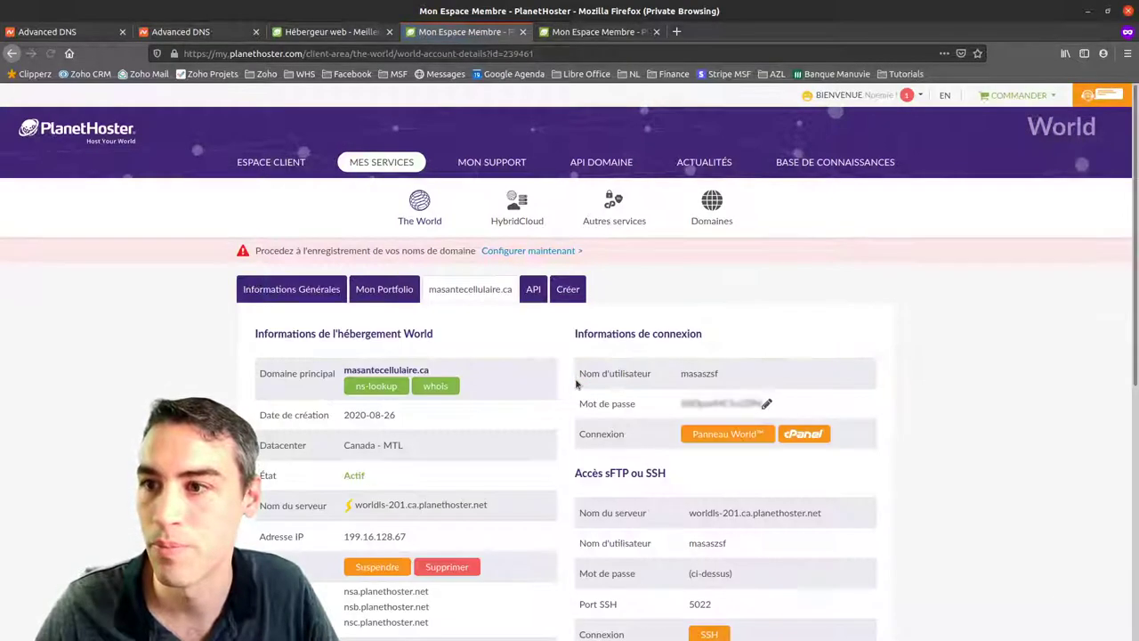
scroll(551, 412, down, 3)
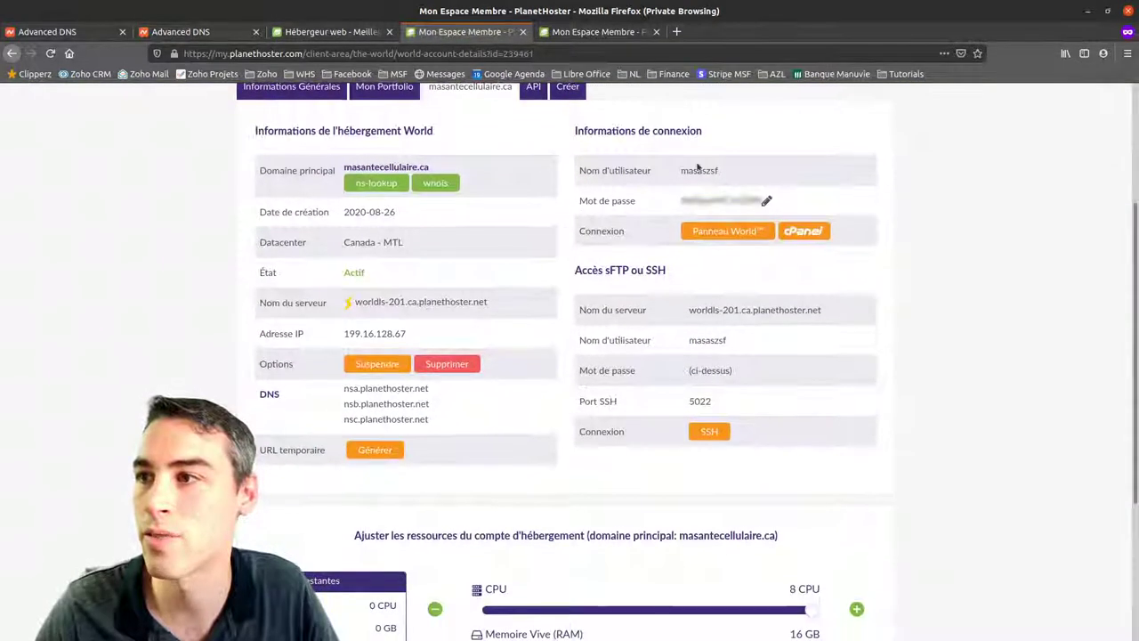
scroll(520, 345, up, 1)
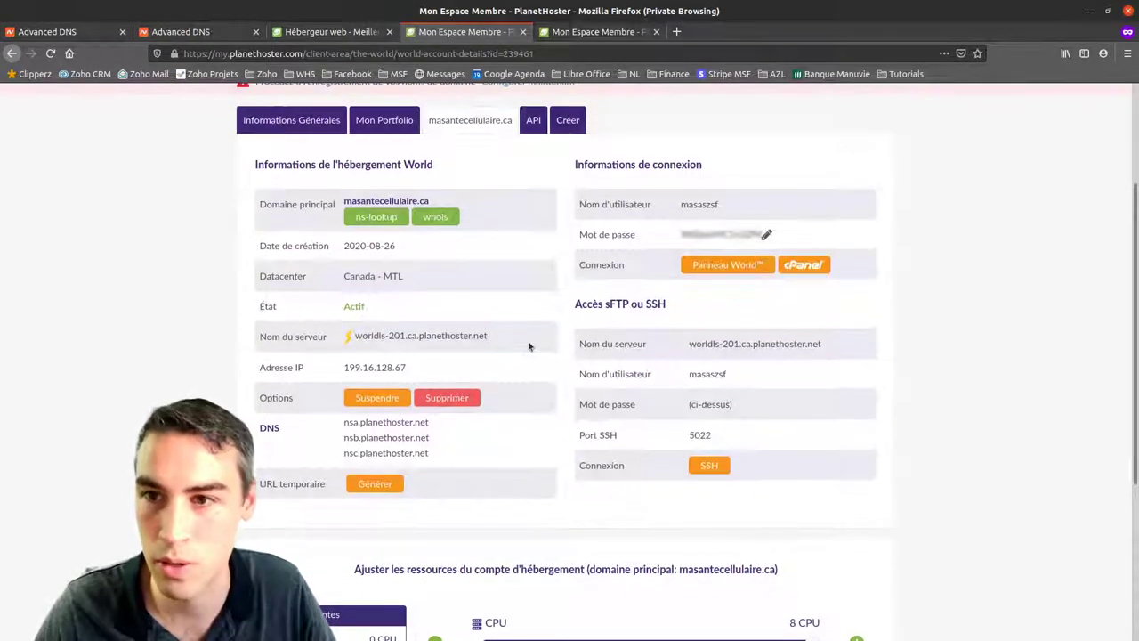
drag(414, 372, 343, 369)
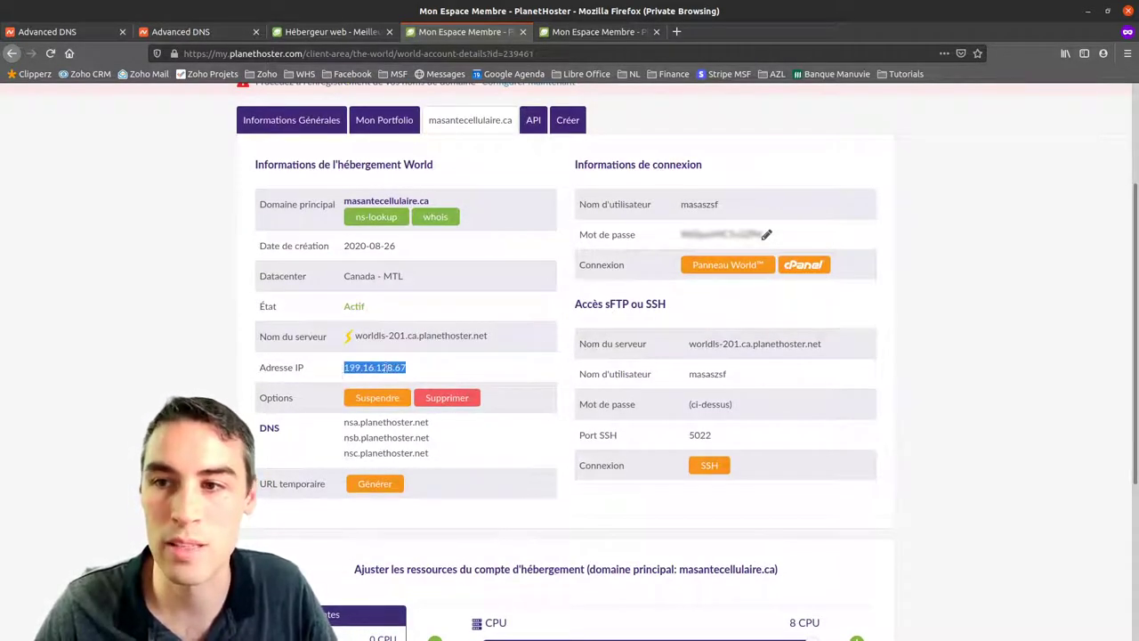
click(427, 372)
Examine the DNS nameservers listed in the masantecellulaire.ca hosting information
drag(441, 456, 342, 420)
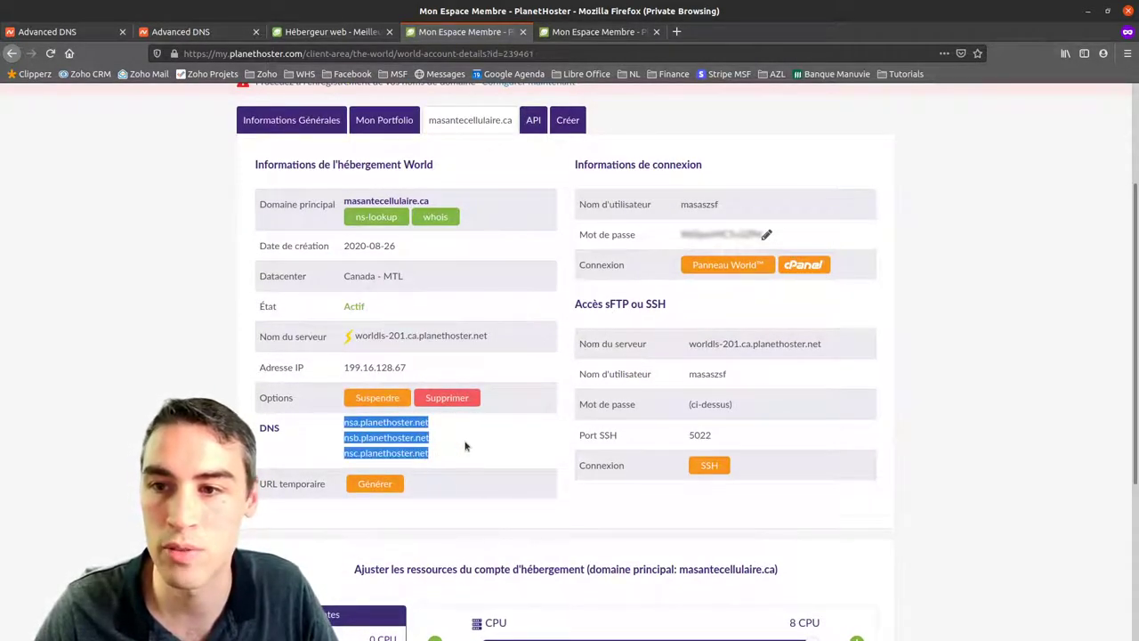
click(379, 434)
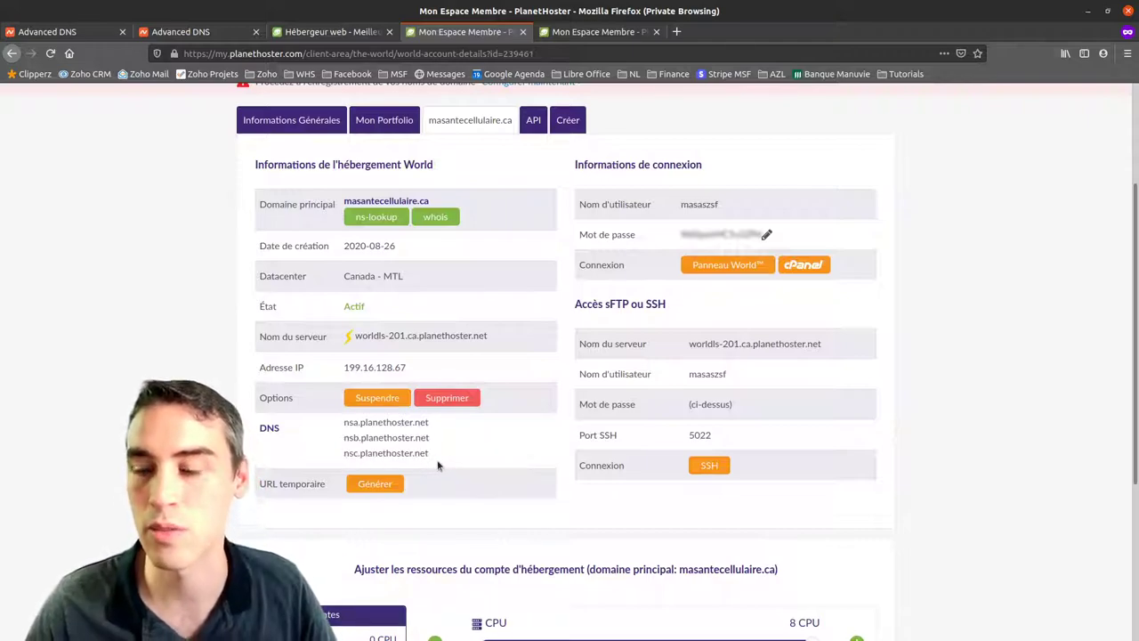
drag(445, 458, 356, 433)
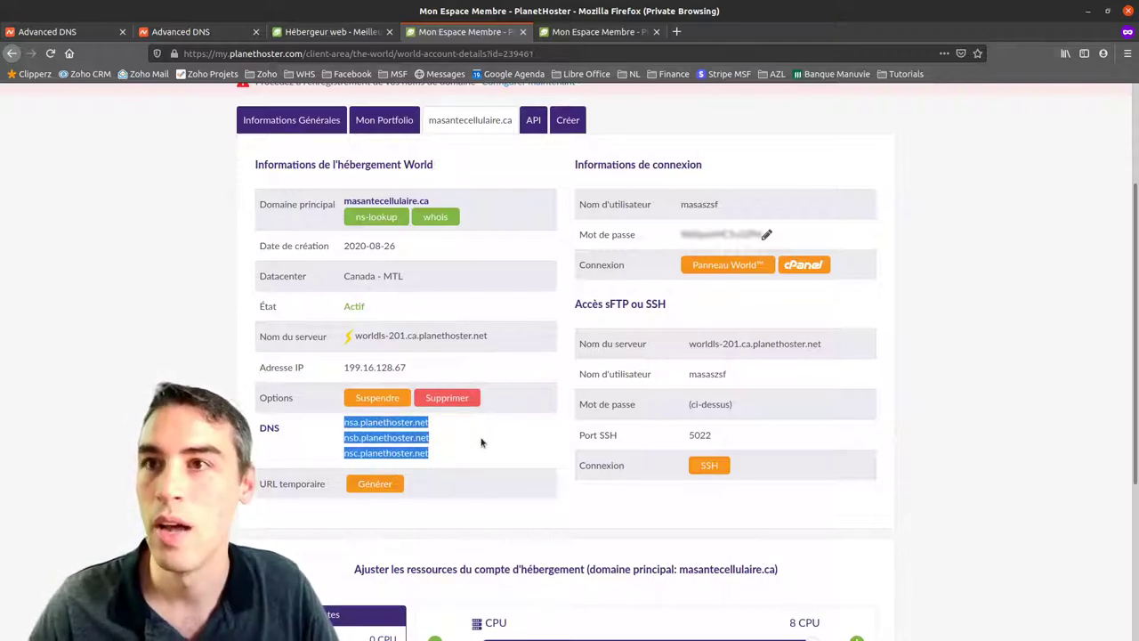
click(438, 456)
drag(432, 456, 341, 420)
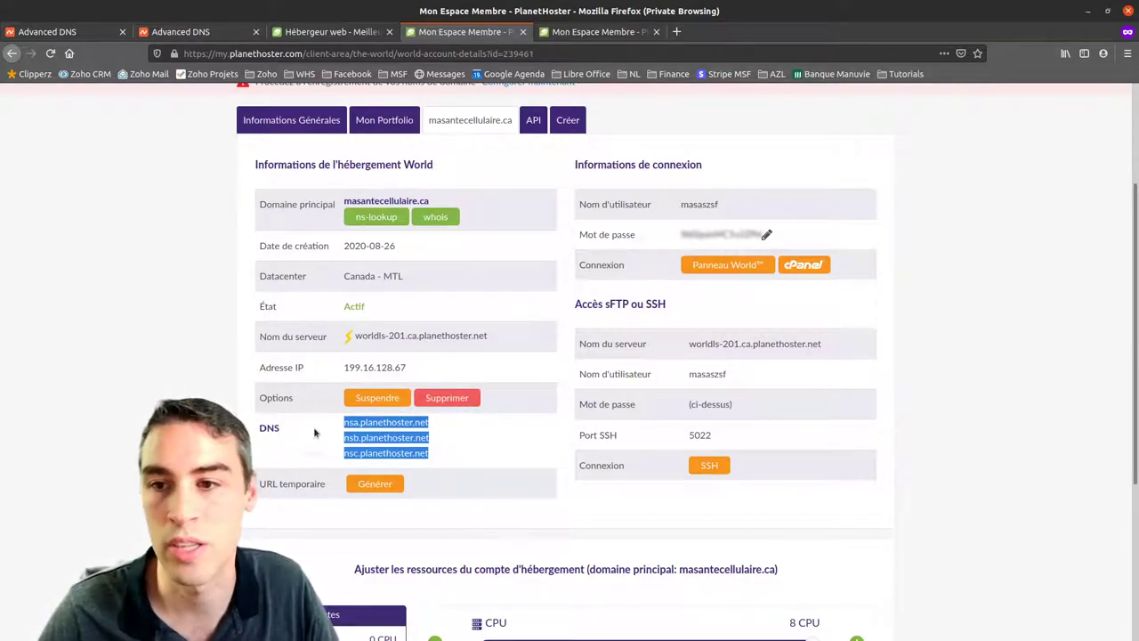
double_click(270, 427)
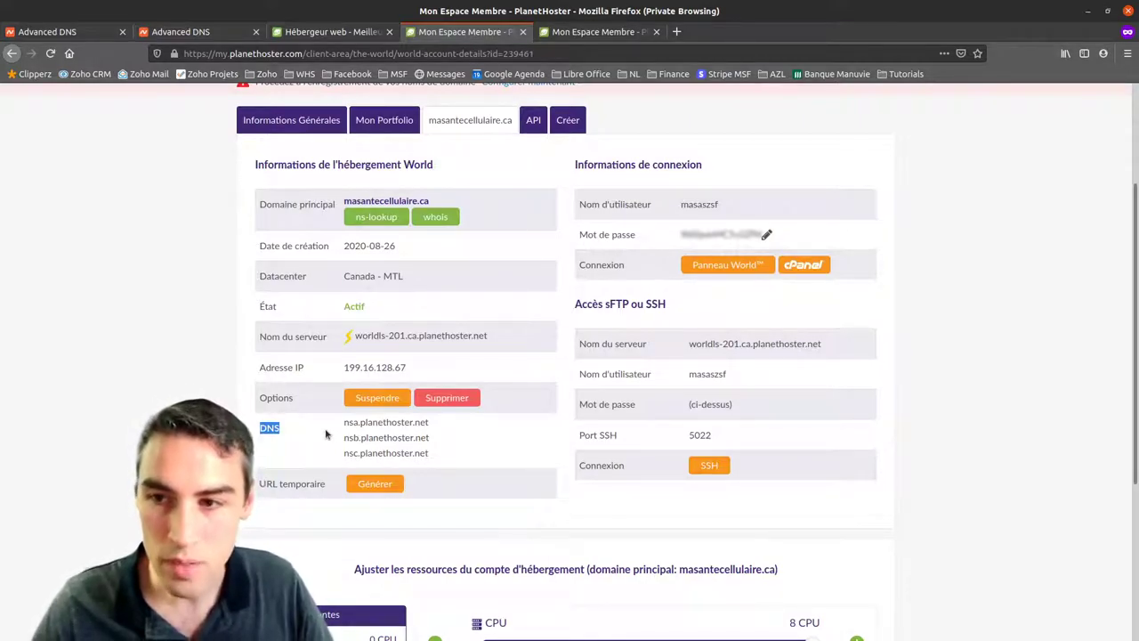
click(297, 440)
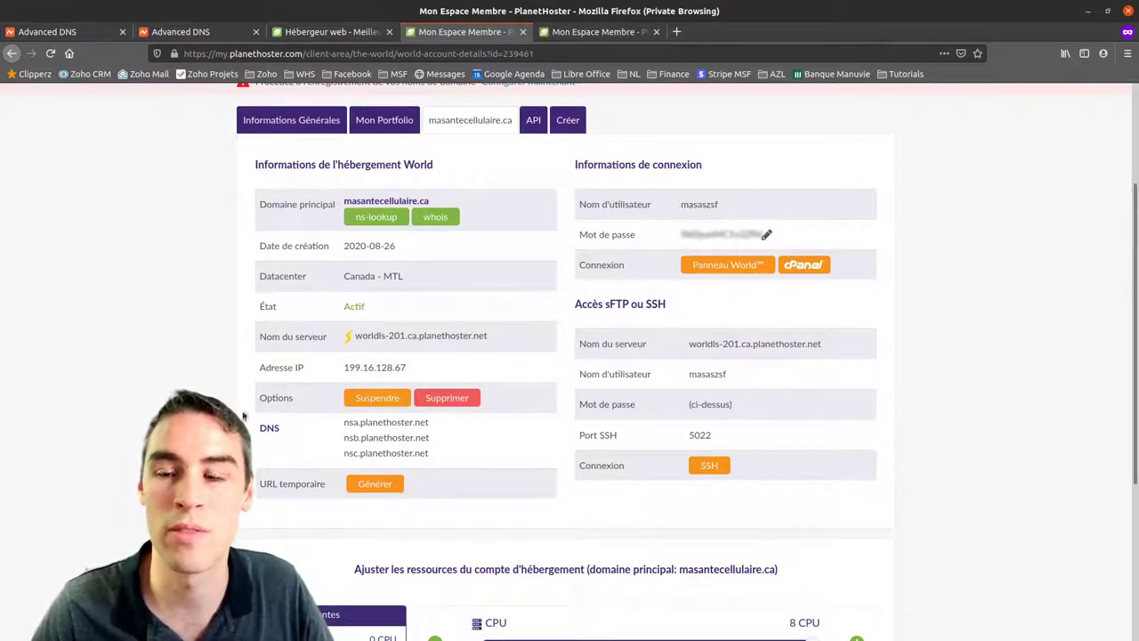
drag(357, 422, 433, 456)
click(435, 456)
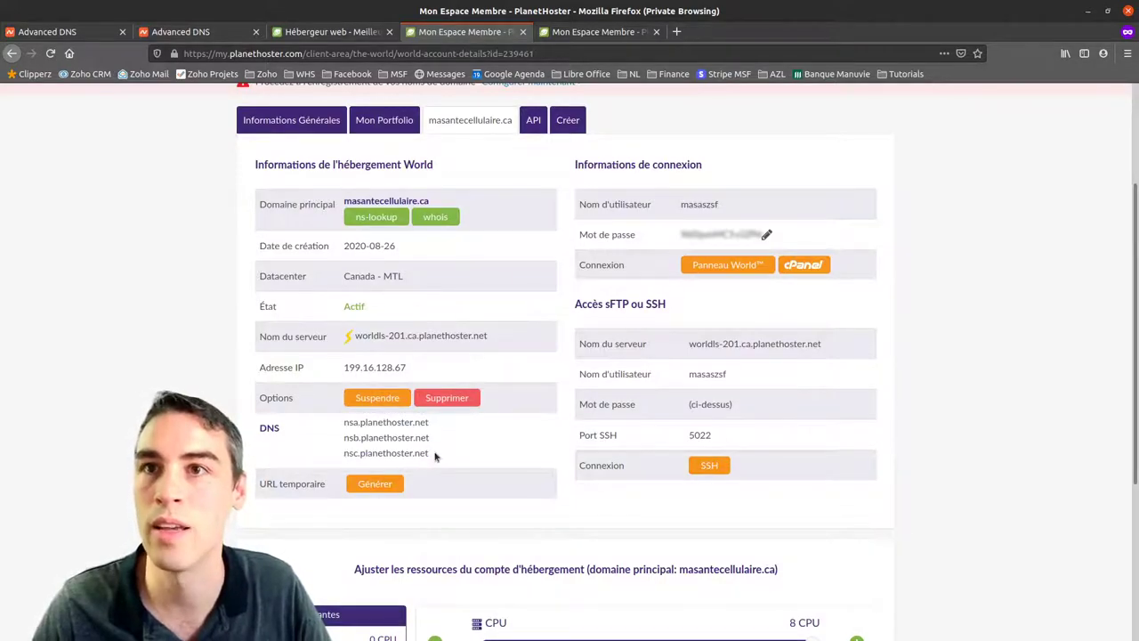
Switch to Namecheap, go to the account dashboard and open the management page of masantecellulaire.ca
click(187, 31)
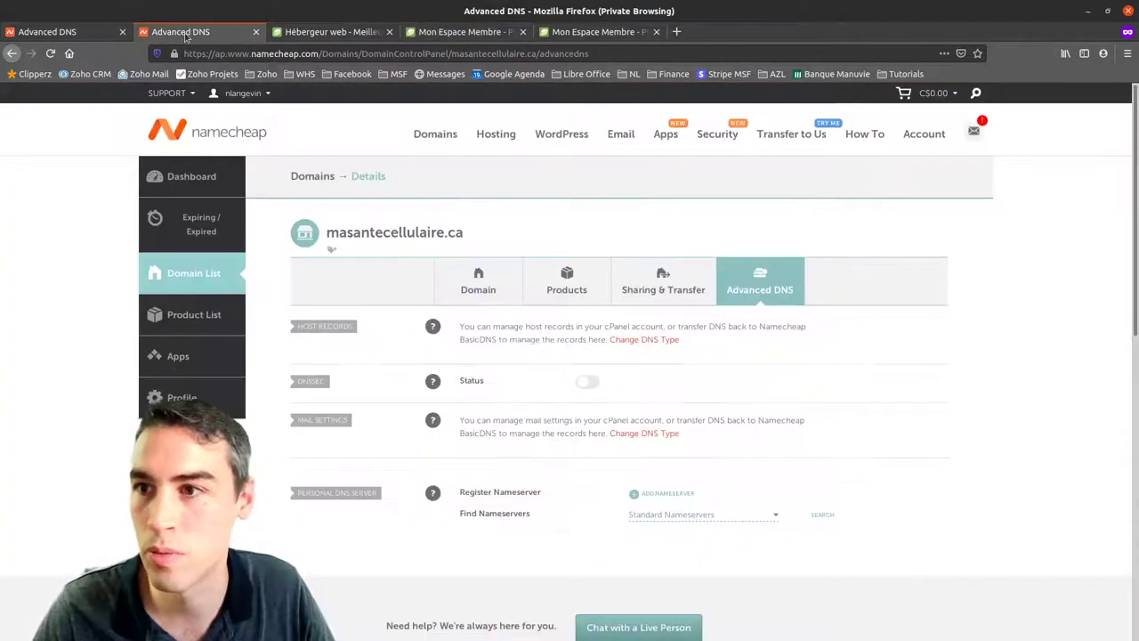
scroll(554, 458, down, 3)
scroll(480, 441, up, 3)
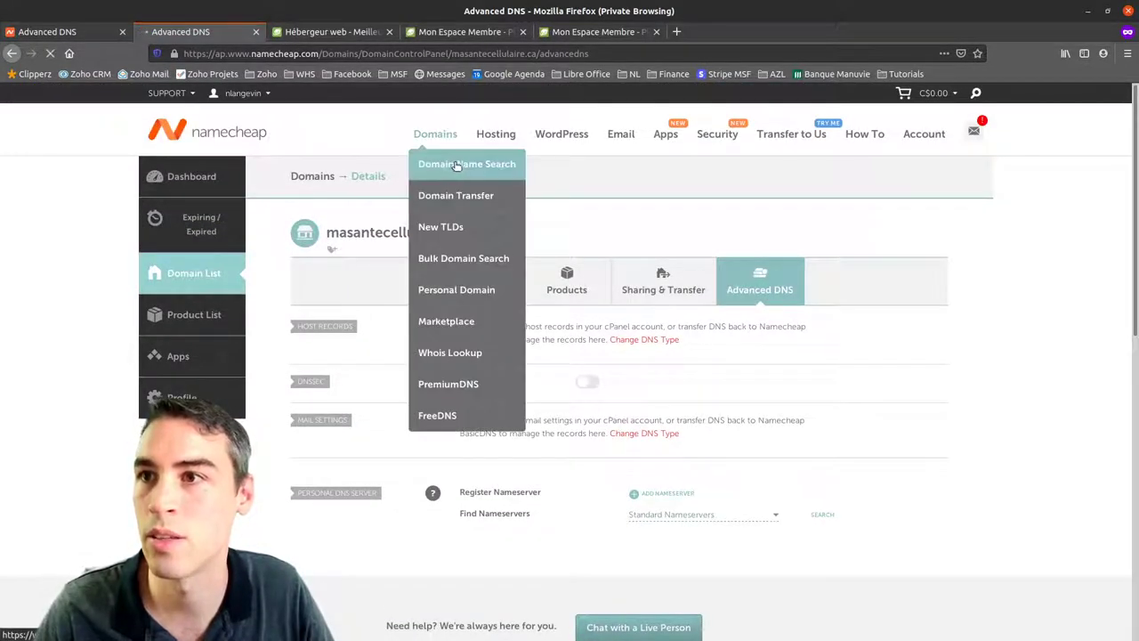
click(490, 135)
mouse_move(941, 135)
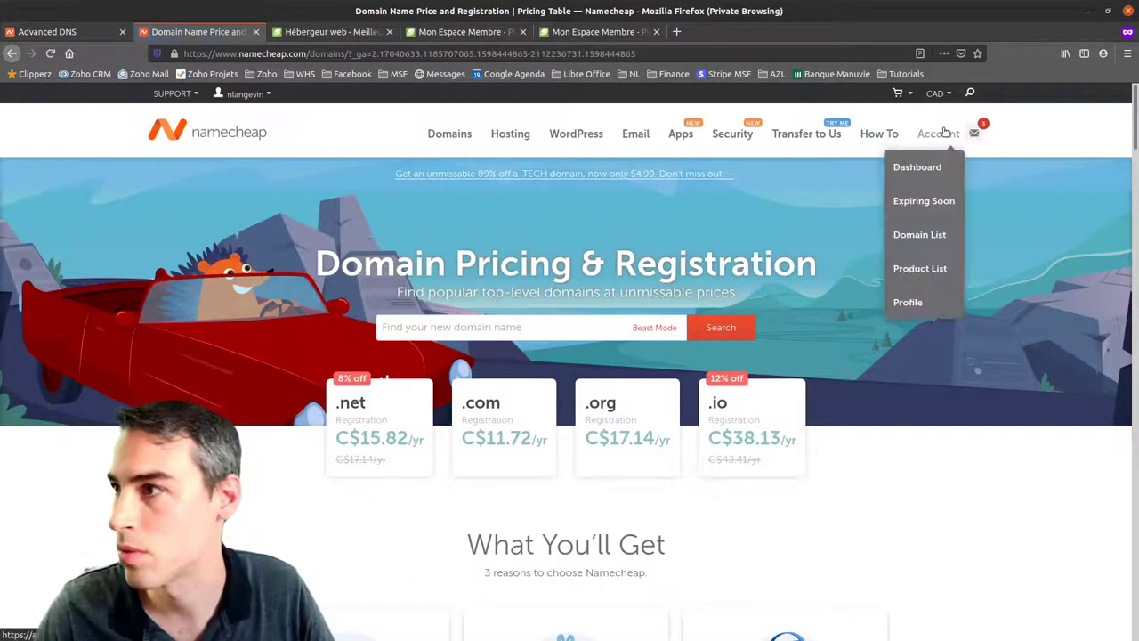
click(929, 168)
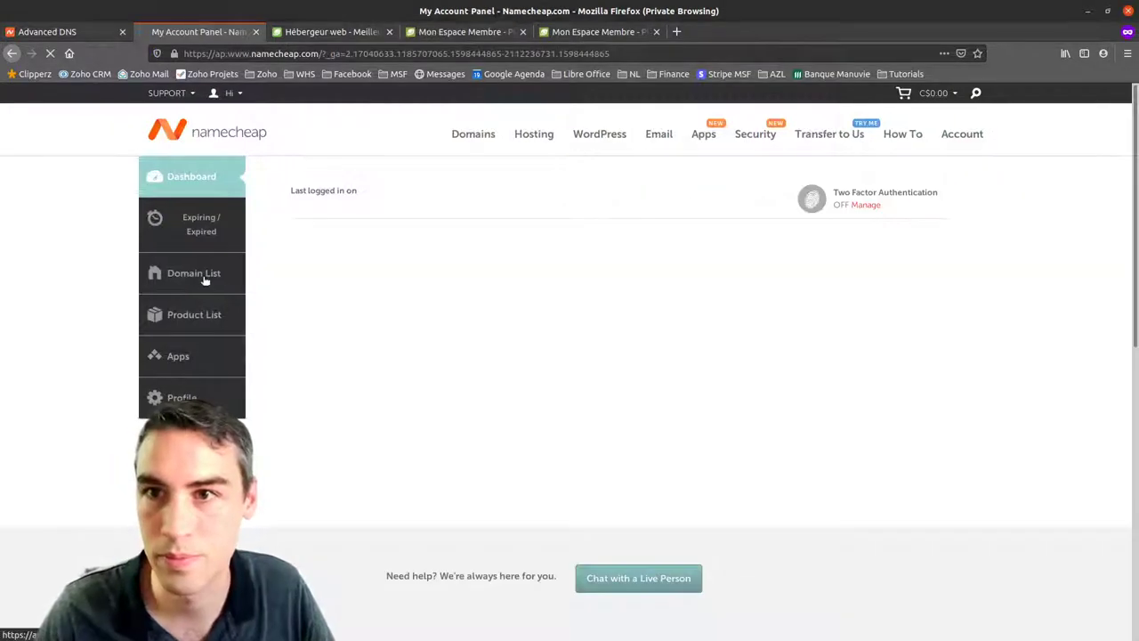
click(922, 407)
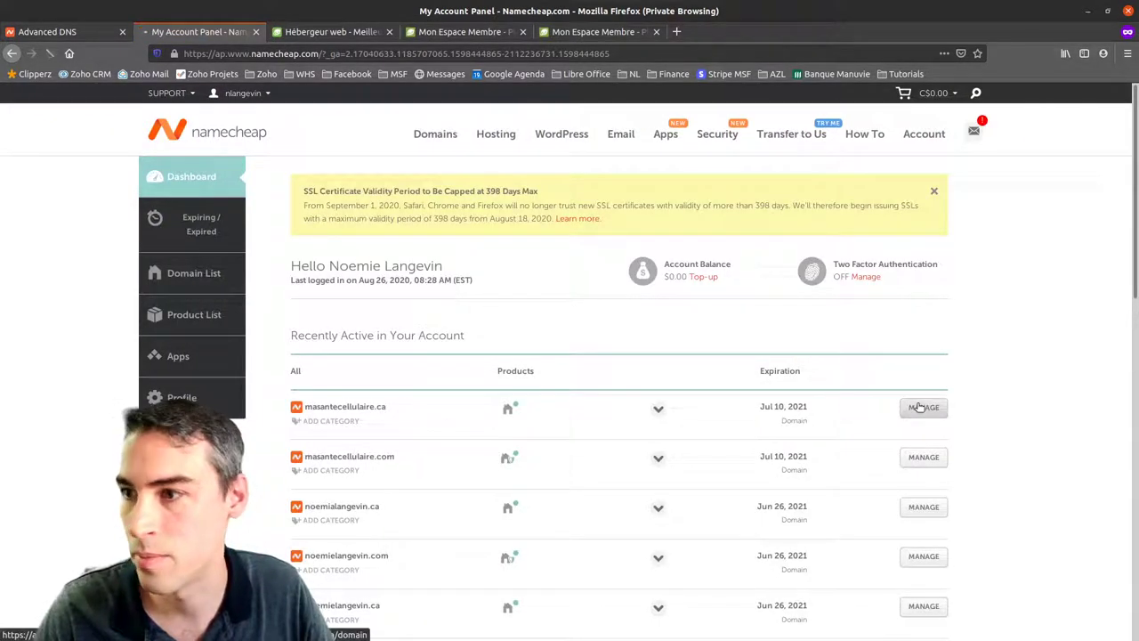
Compare the custom nameservers set for masantecellulaire.ca at Namecheap with the DNS nameservers in its PlanetHoster hosting information
scroll(381, 477, down, 3)
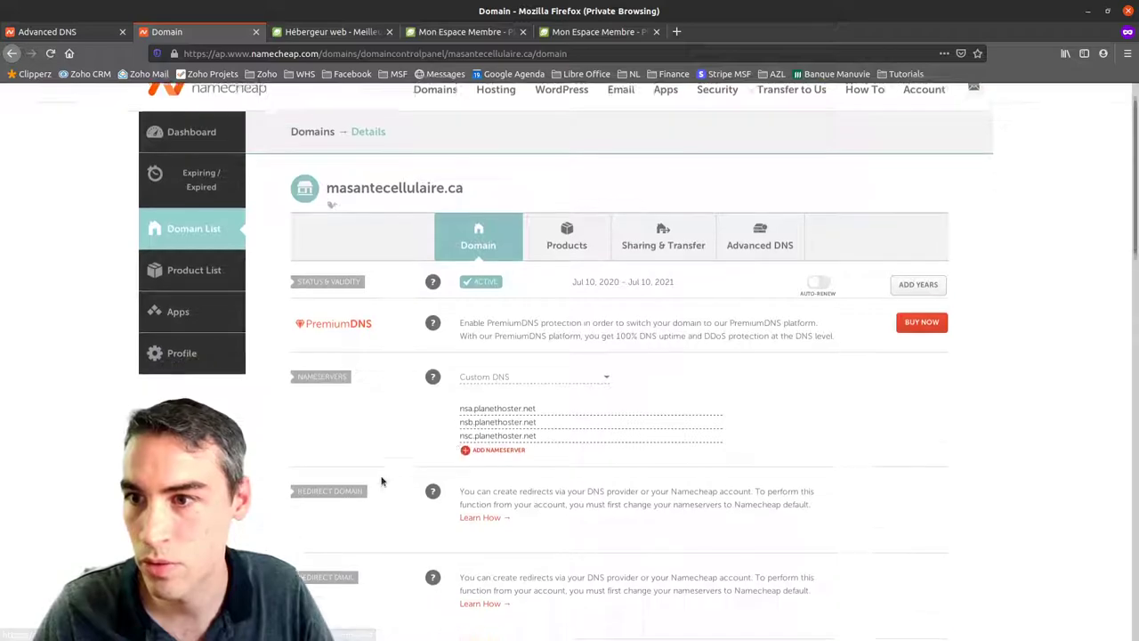
scroll(409, 356, up, 2)
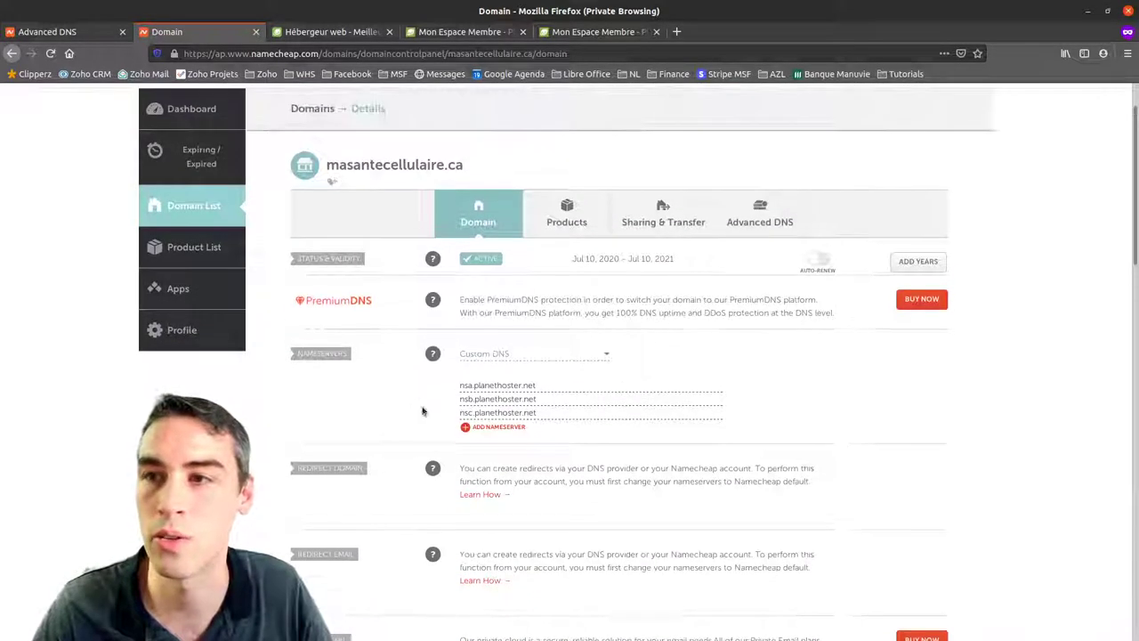
drag(326, 198, 481, 199)
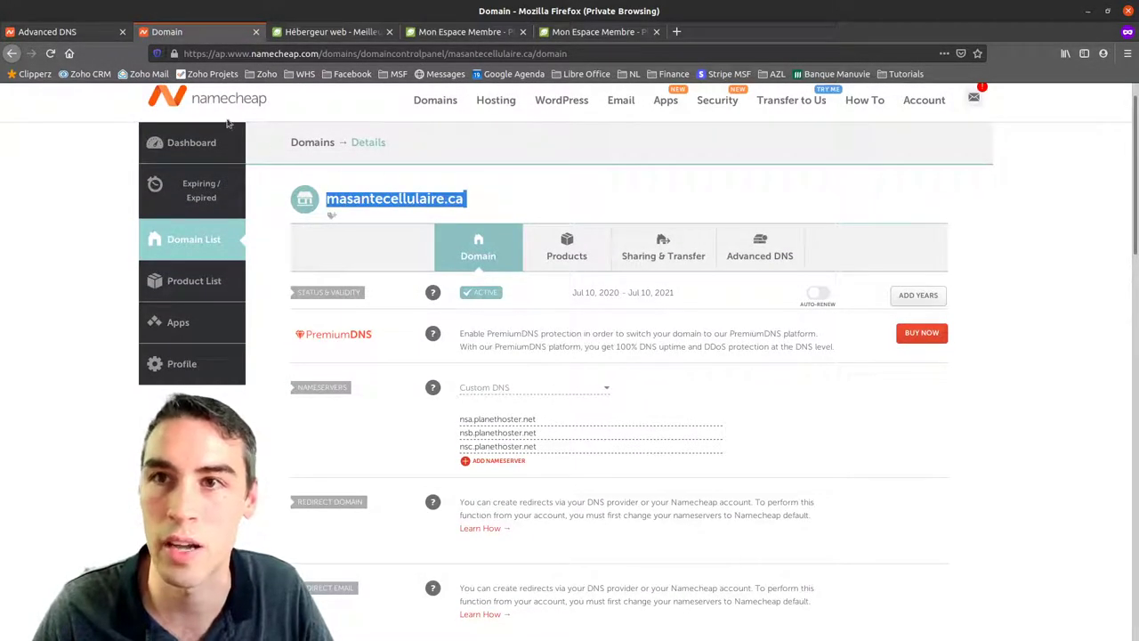
scroll(512, 322, down, 1)
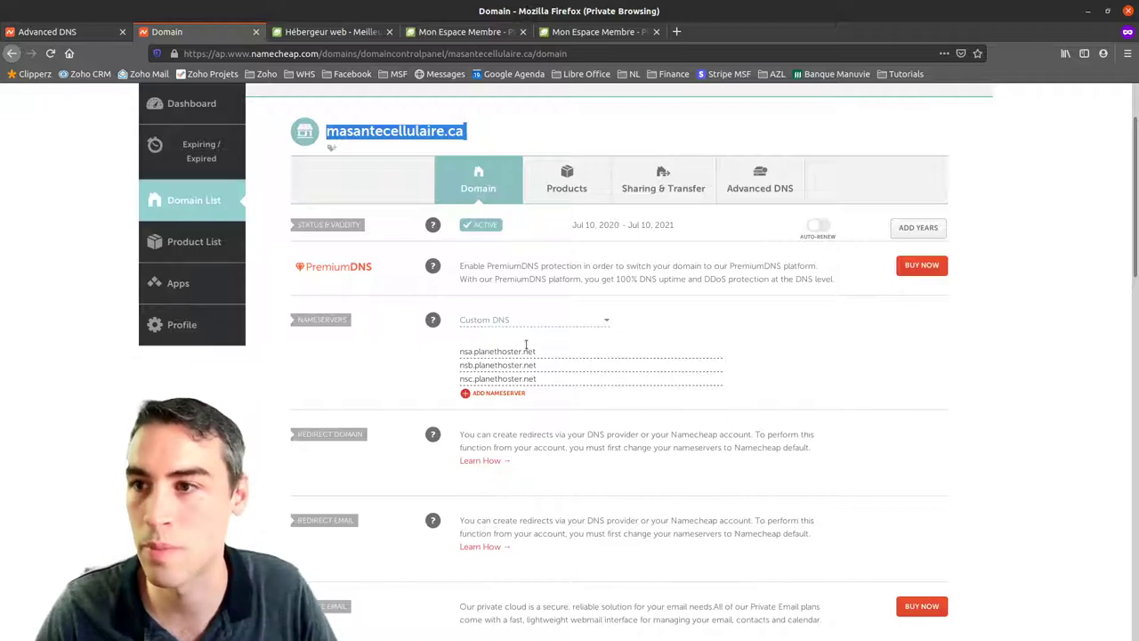
click(458, 31)
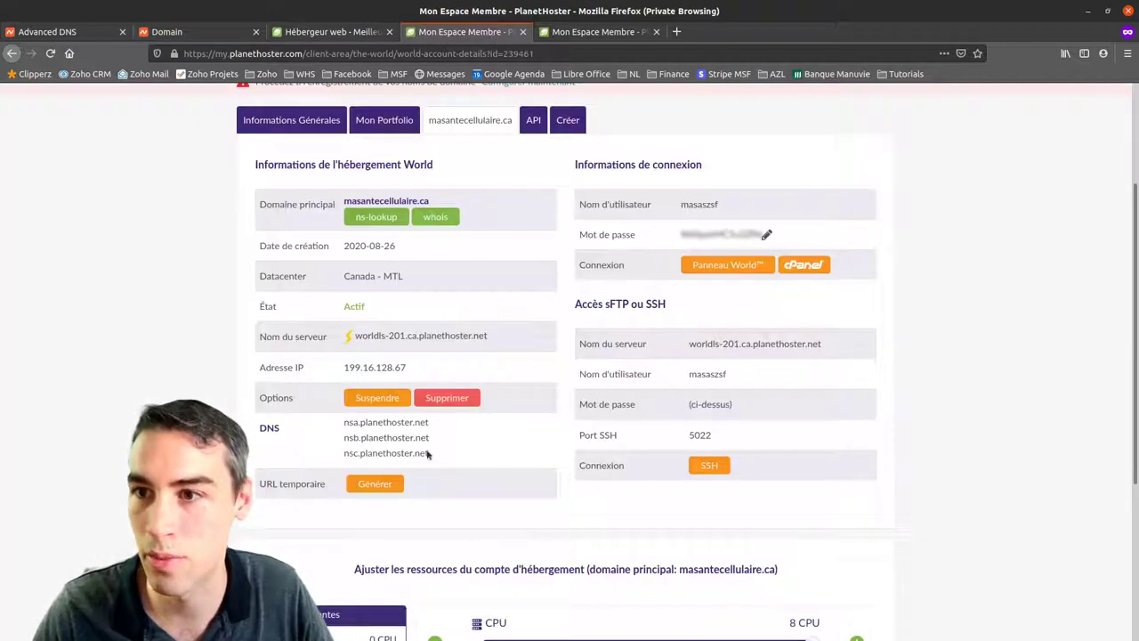
drag(379, 443, 327, 419)
click(166, 31)
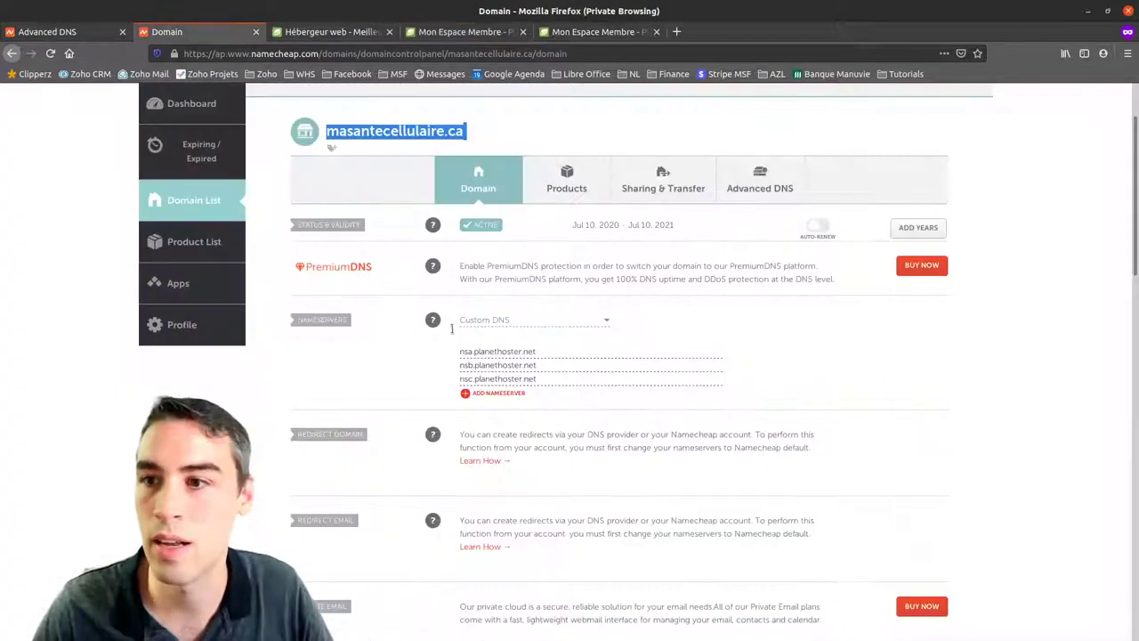
Return to the PlanetHoster hosting details of masantecellulaire.ca and examine its account information, connection details and resource allocation
click(458, 31)
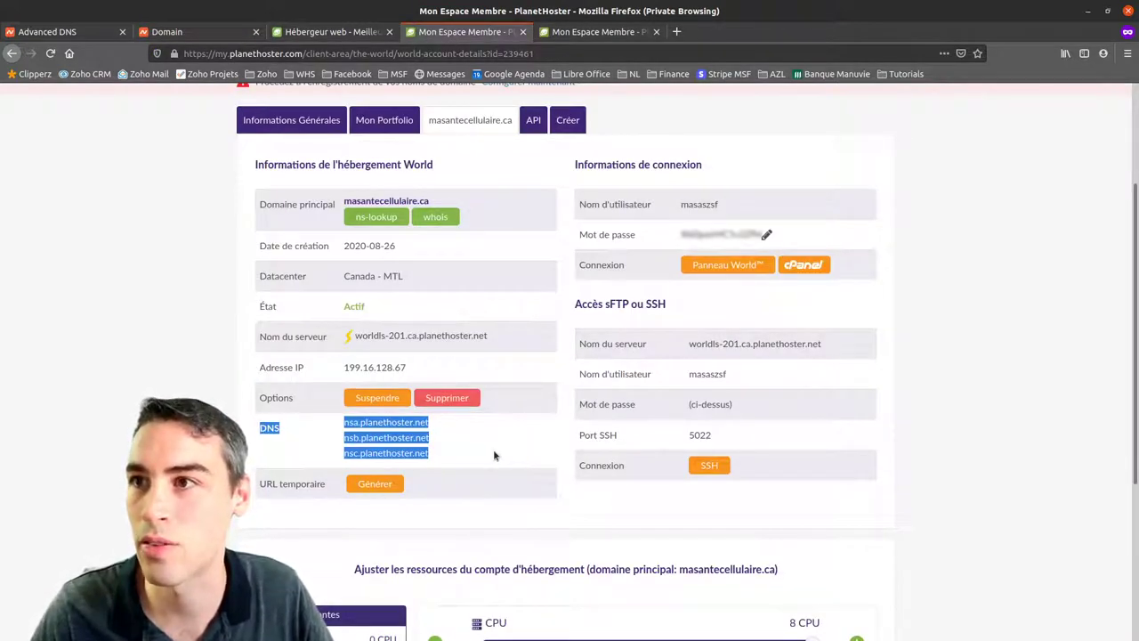
scroll(495, 455, down, 1)
scroll(494, 456, up, 2)
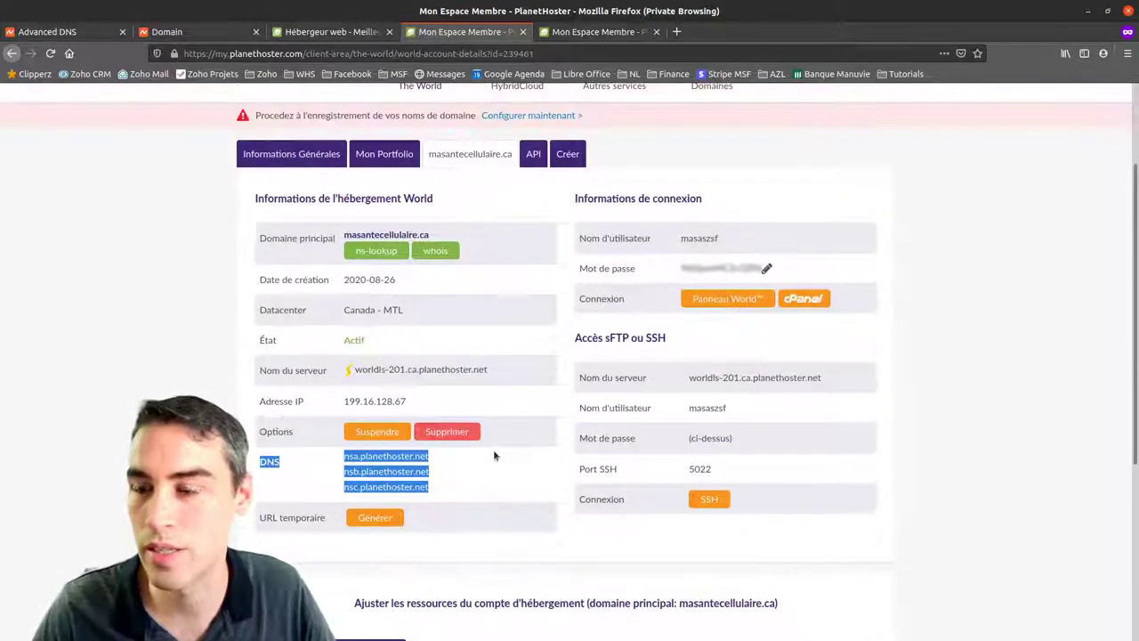
click(196, 388)
scroll(534, 433, up, 2)
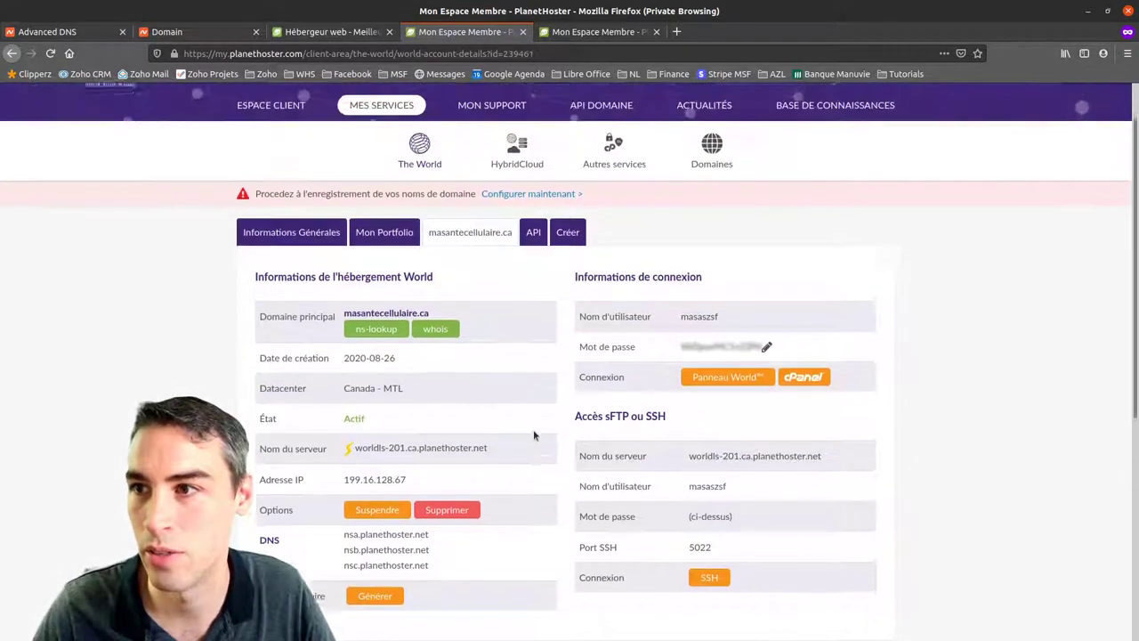
scroll(534, 432, down, 4)
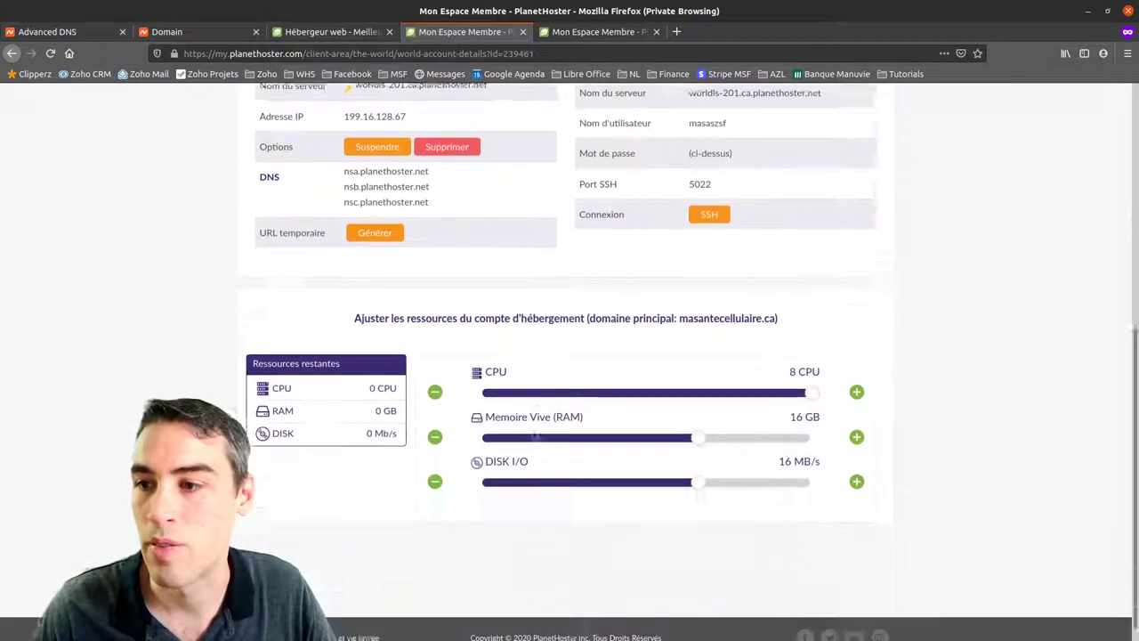
scroll(534, 436, up, 3)
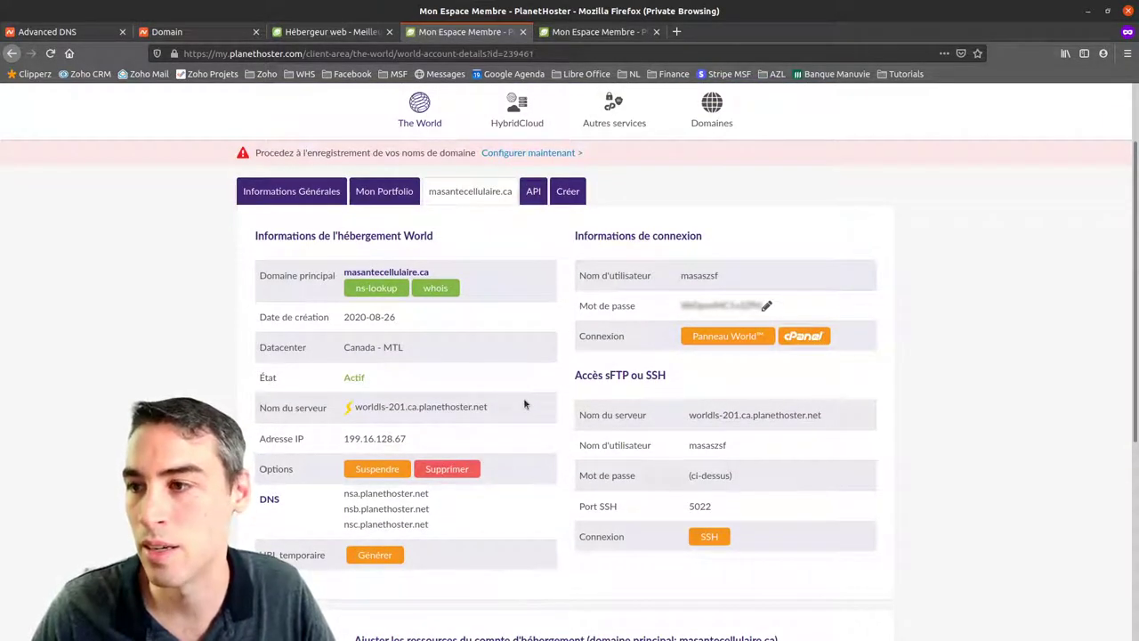
scroll(511, 391, up, 2)
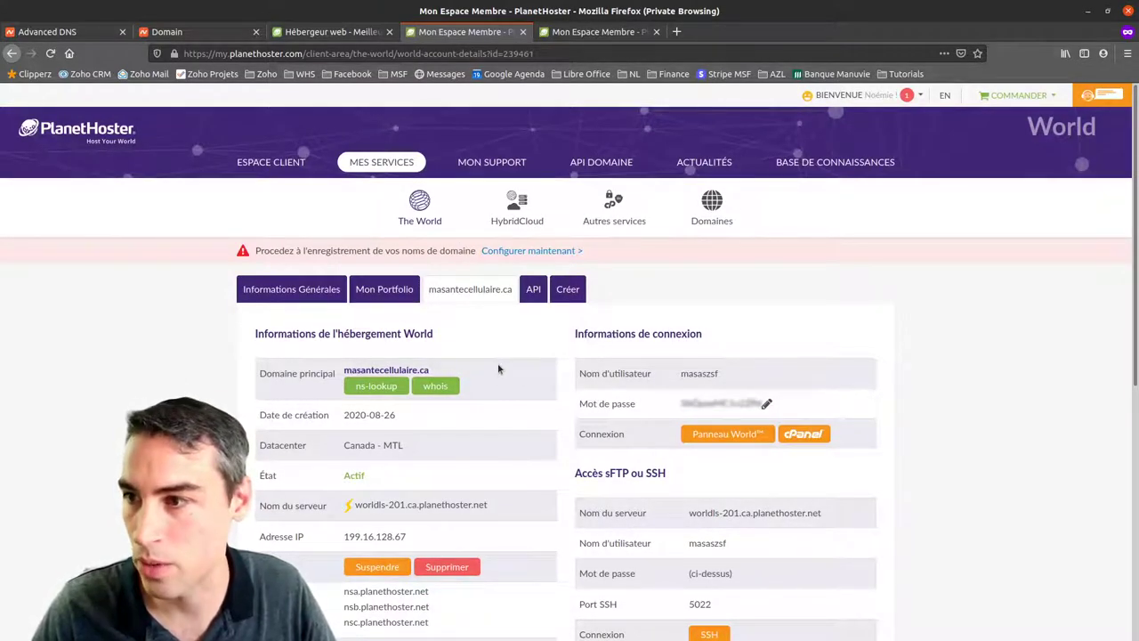
scroll(498, 368, down, 2)
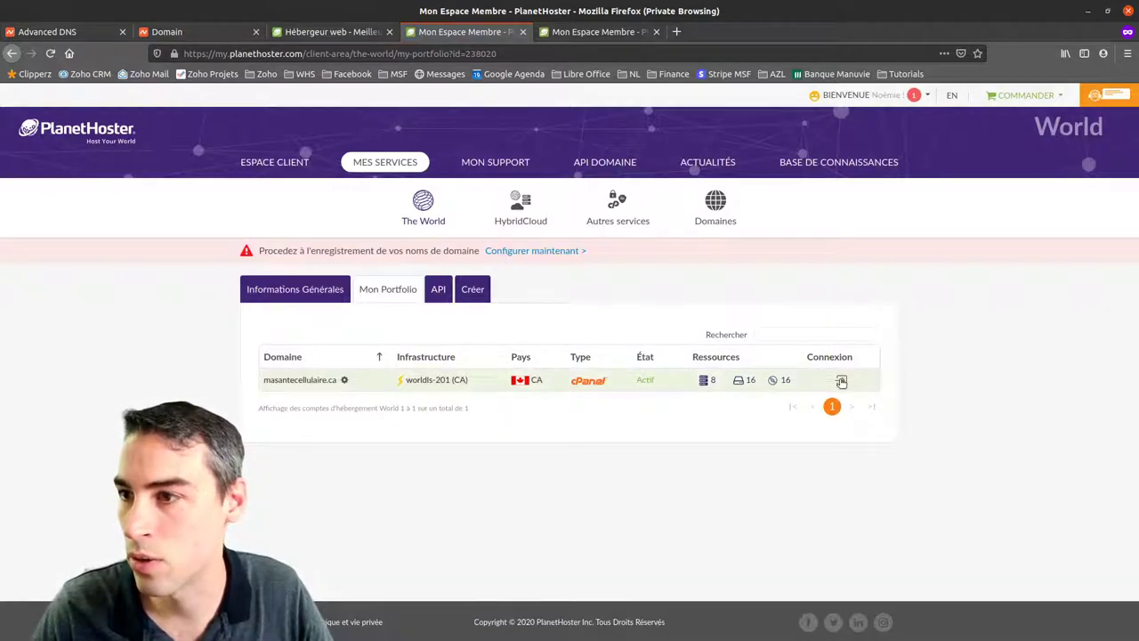
Connect to cPanel for the masantecellulaire.ca hosting account in the portfolio
click(841, 382)
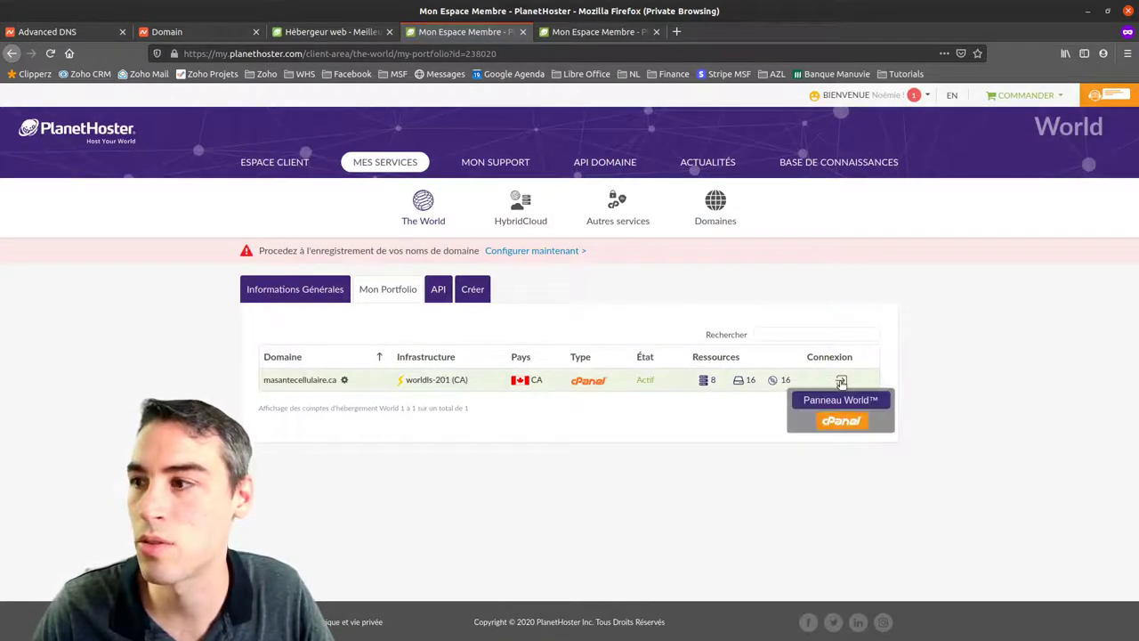
click(842, 422)
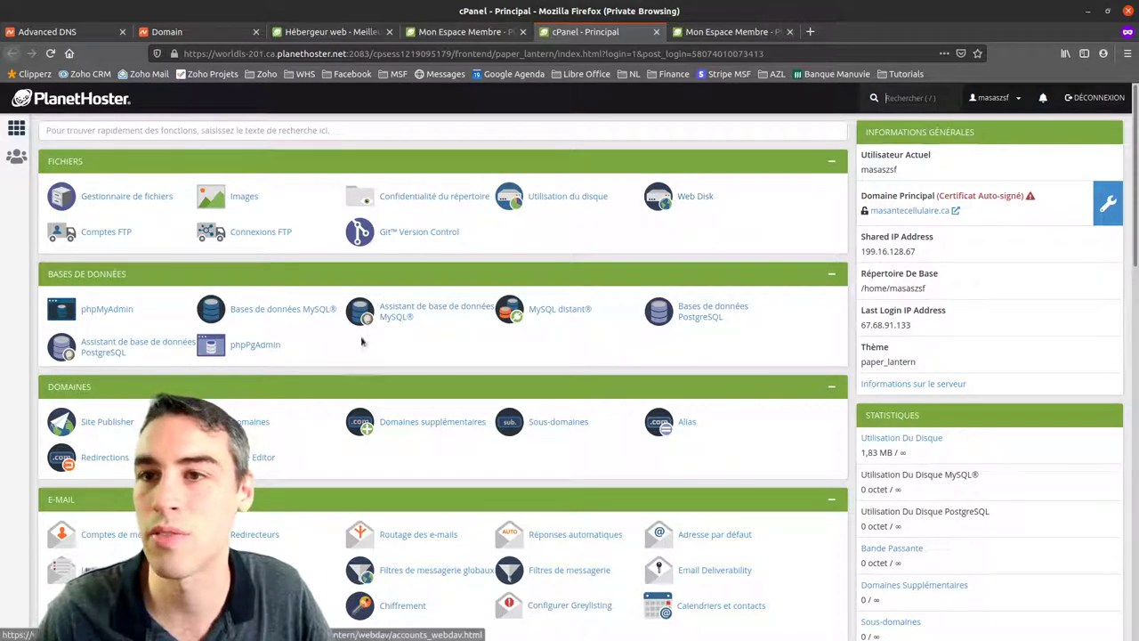
scroll(478, 458, down, 1)
scroll(373, 401, up, 1)
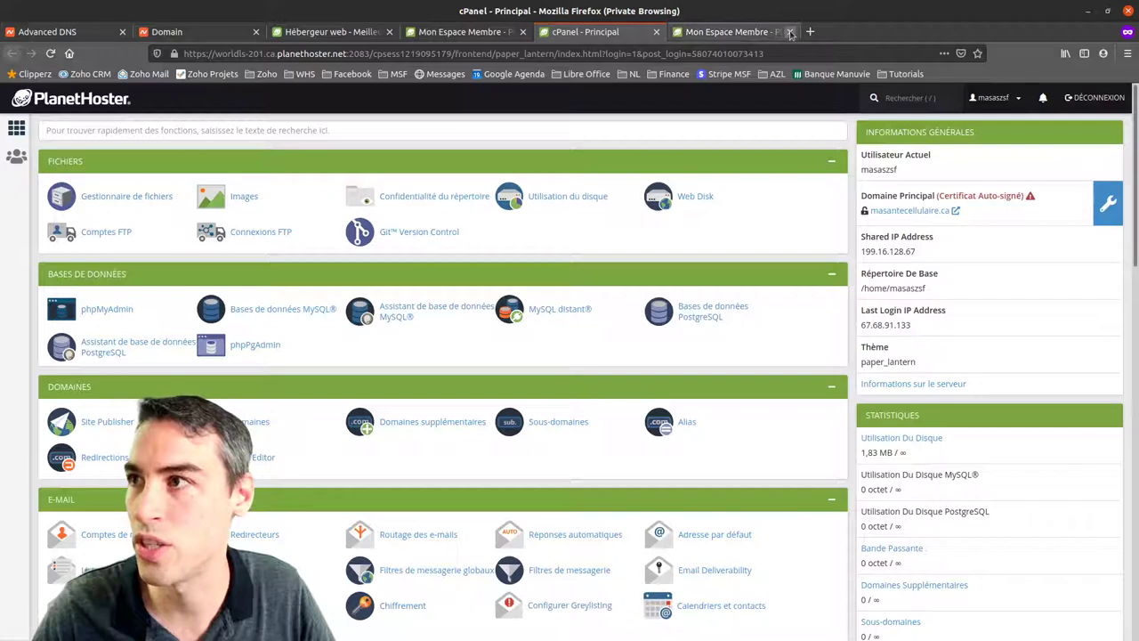
Open the file manager, examine the contents of the public_html folder and close the file manager
click(125, 198)
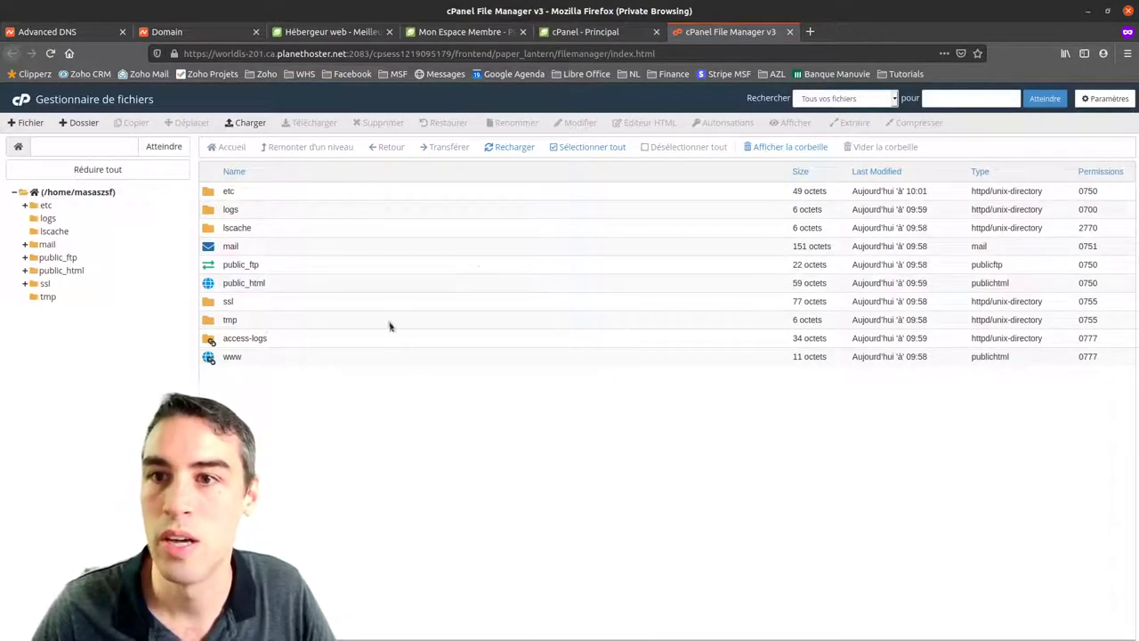
double_click(211, 286)
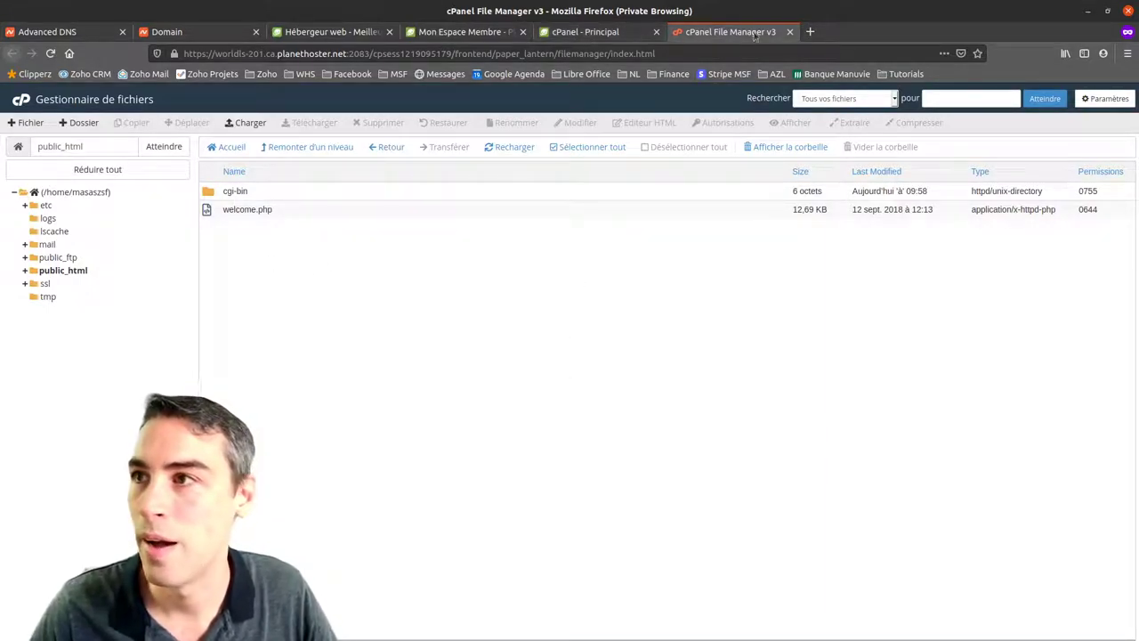
click(789, 32)
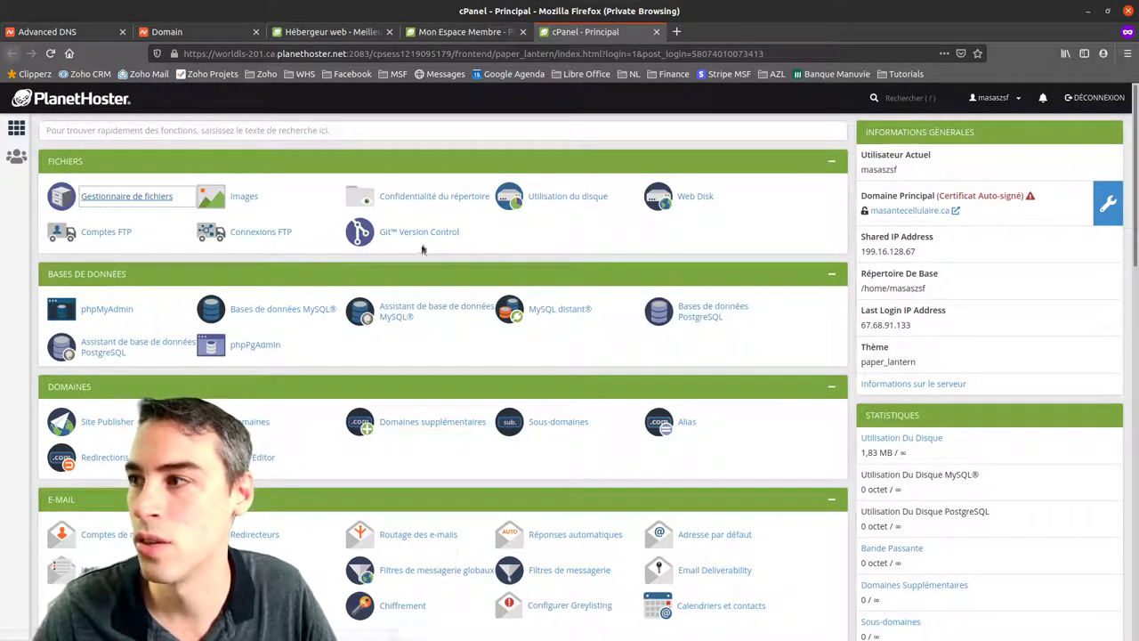
Create the domain masantecellulaire.com sharing the document root of masantecellulaire.ca, and close cPanel
scroll(382, 249, down, 1)
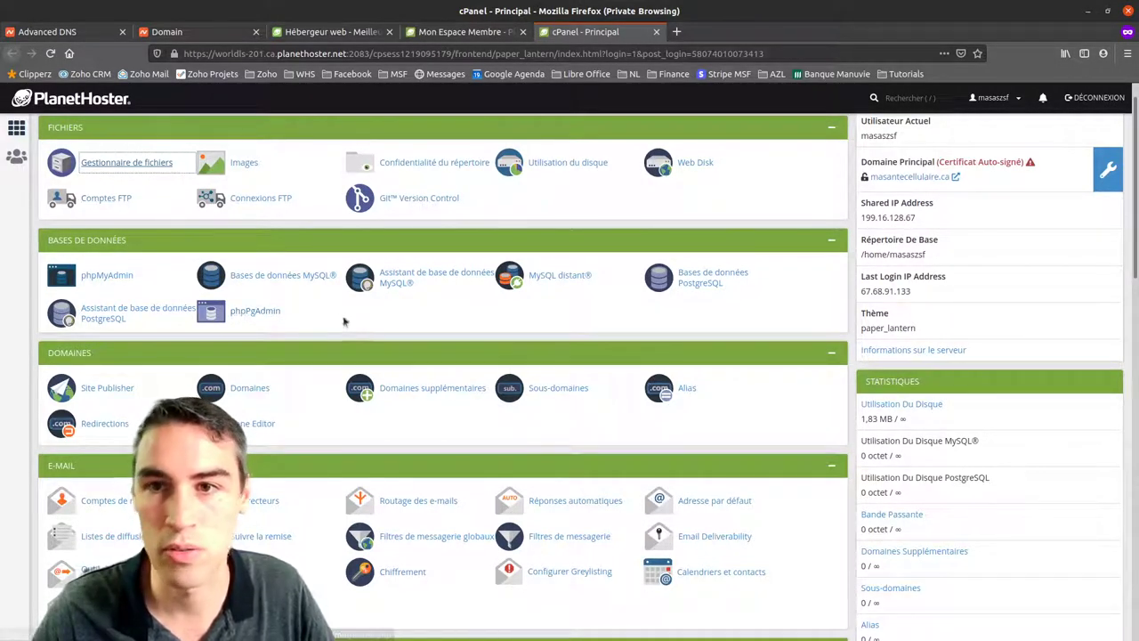
scroll(387, 319, down, 2)
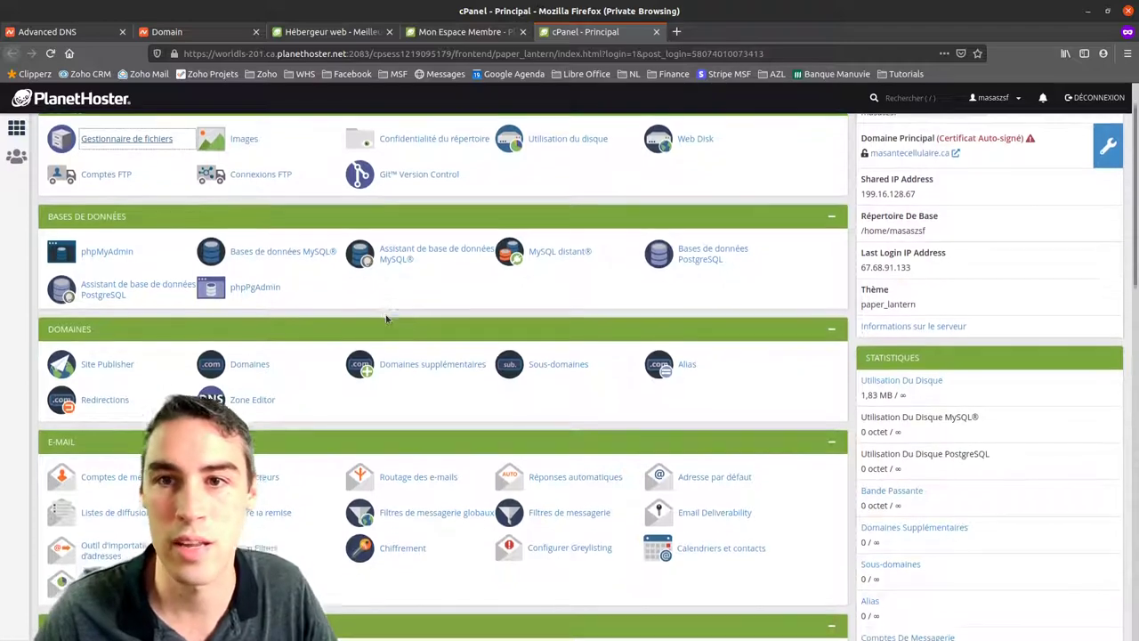
scroll(328, 331, down, 1)
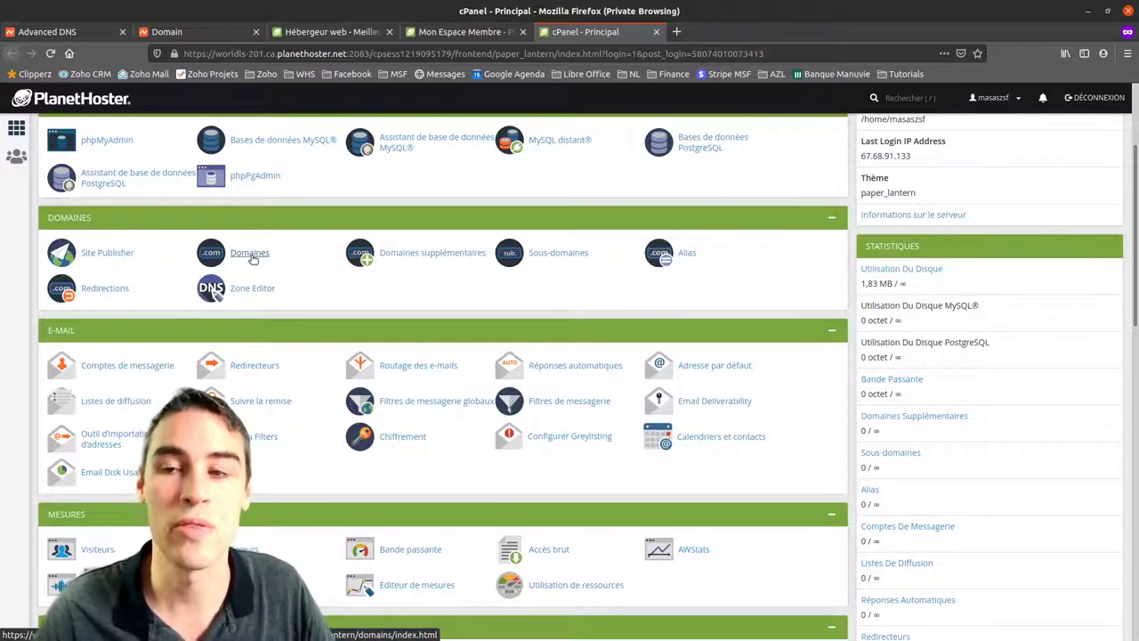
click(249, 254)
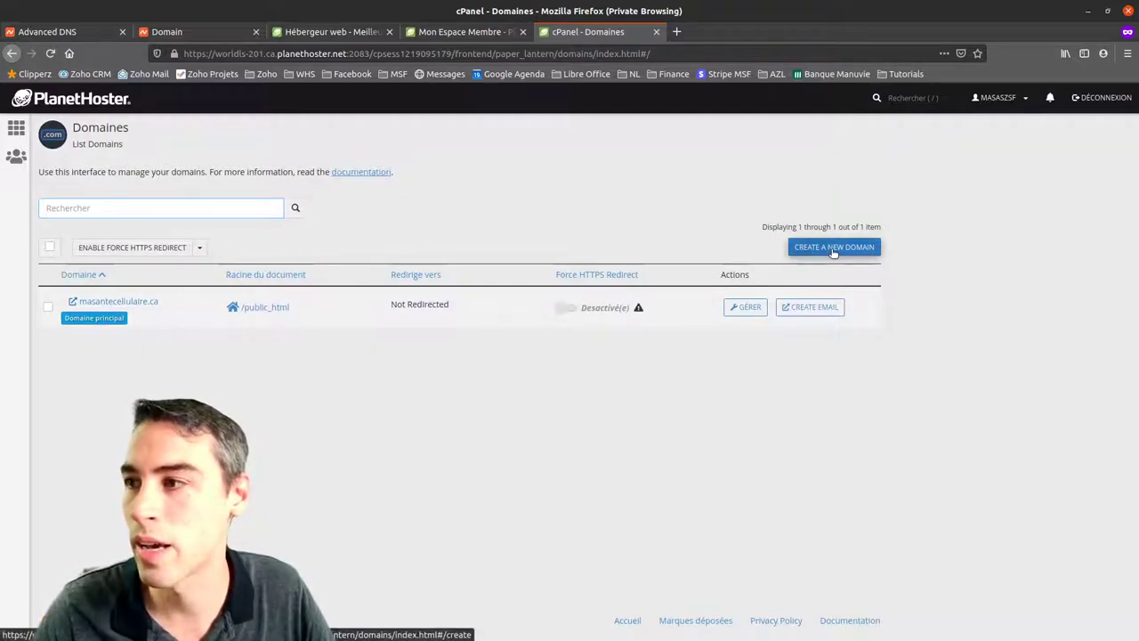
click(811, 250)
click(180, 265)
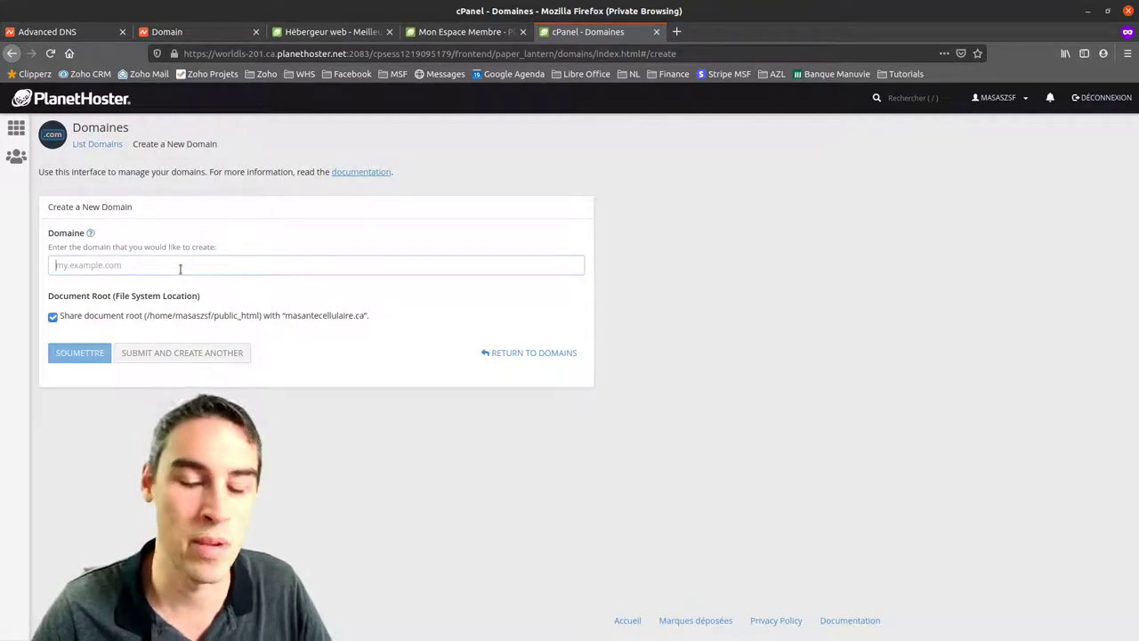
text(masantecellulaire.com)
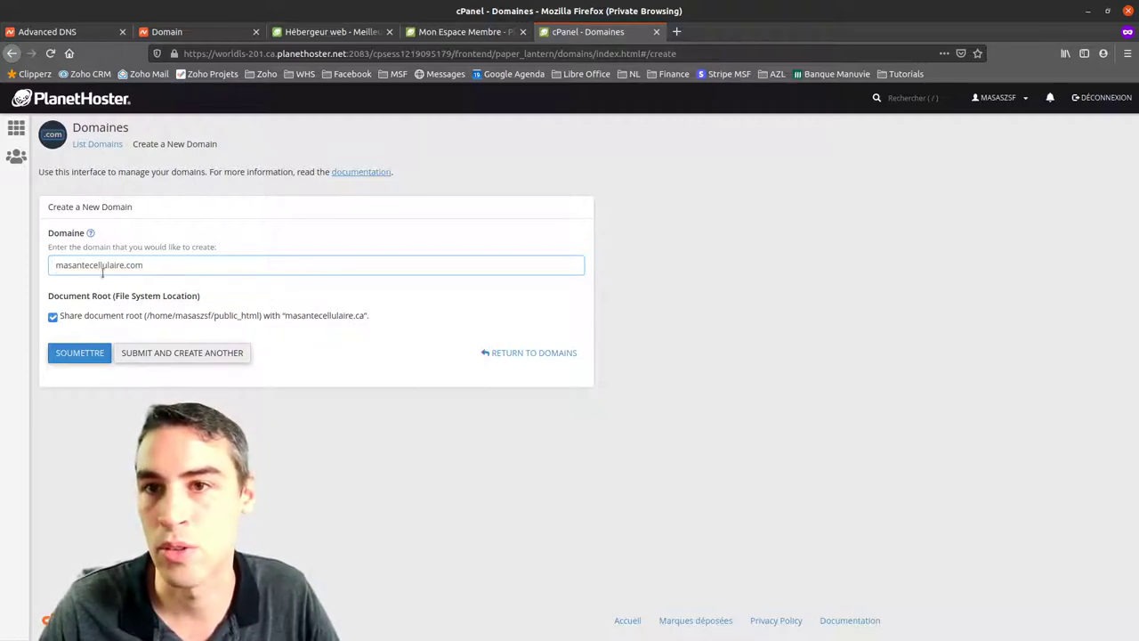
click(80, 354)
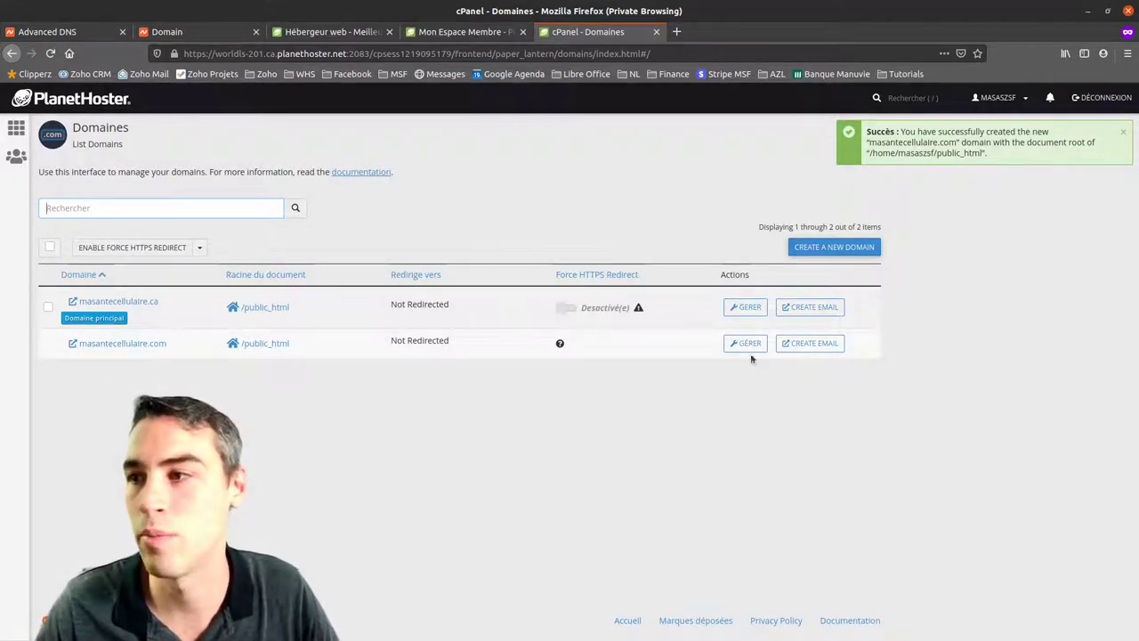
click(655, 32)
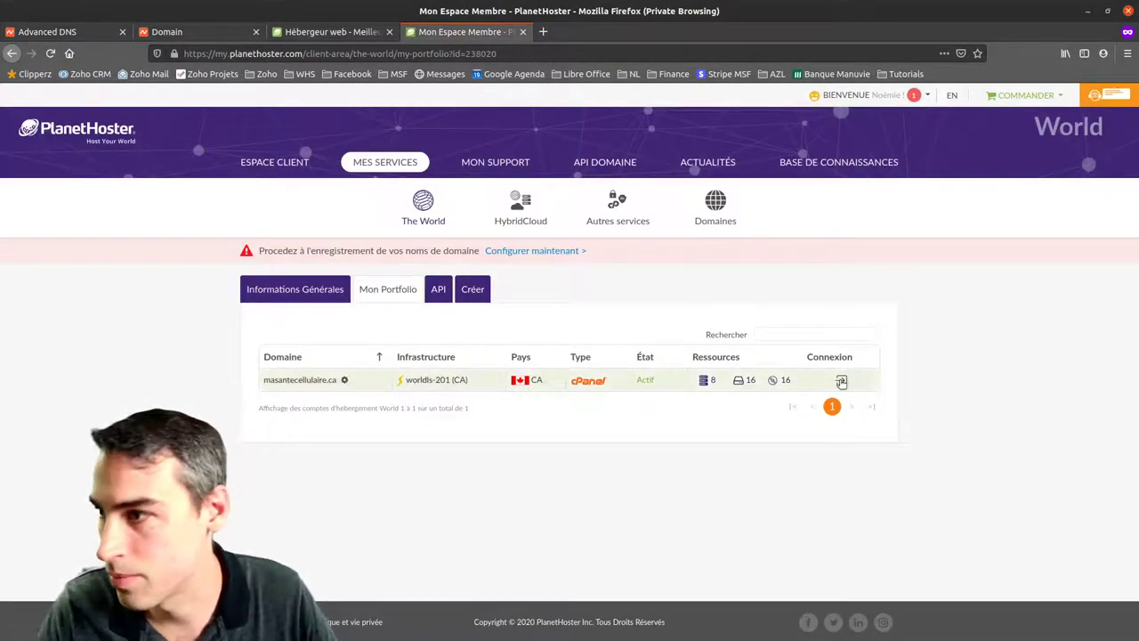
Reconnect to cPanel from the portfolio and open the Zone Editor records of masantecellulaire.ca for management
click(841, 381)
click(843, 422)
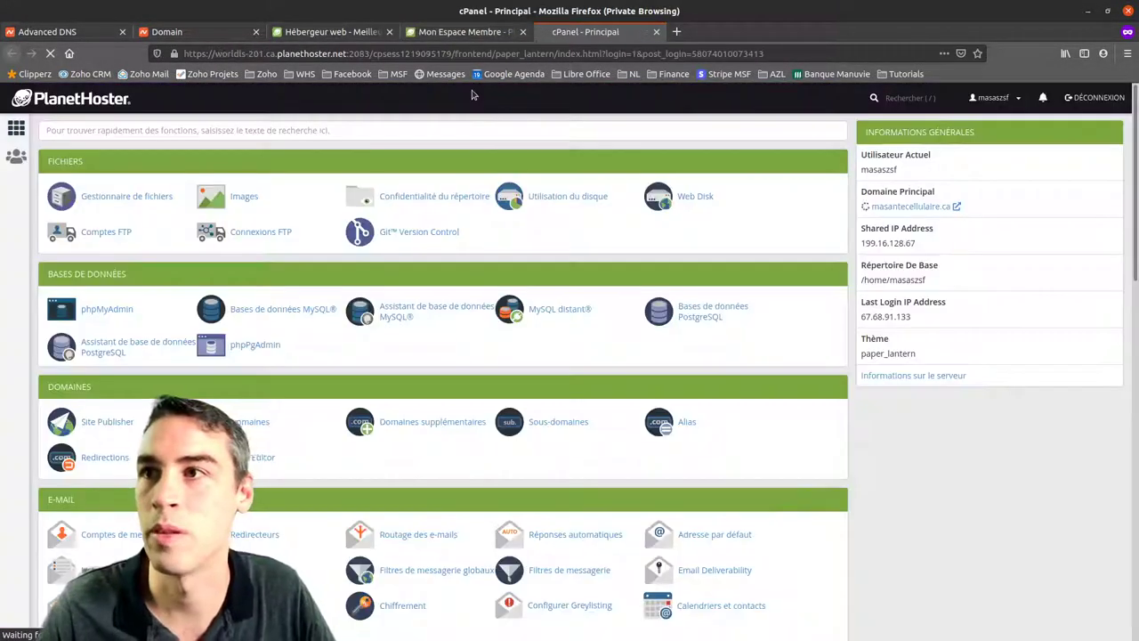
scroll(235, 356, down, 2)
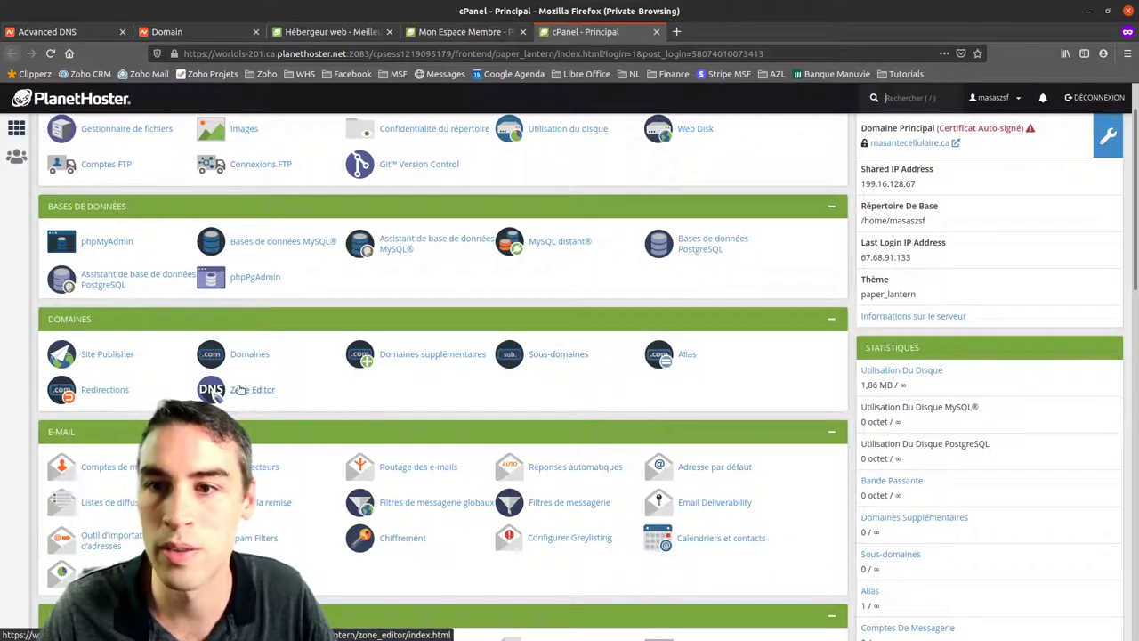
click(244, 393)
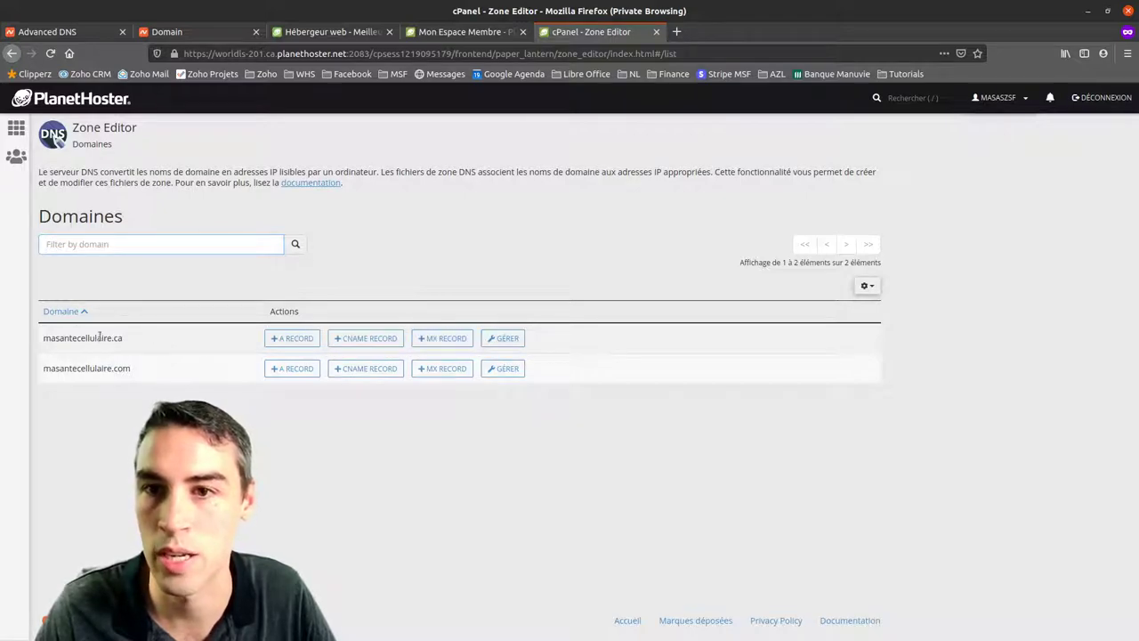
click(503, 338)
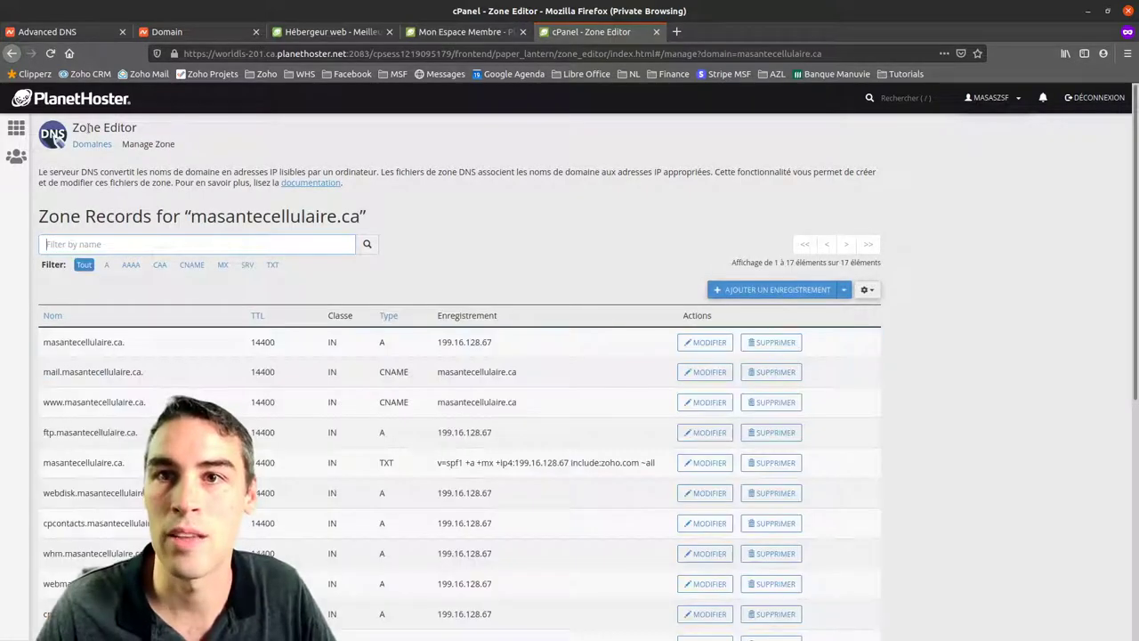
Examine the DNS zone records of masantecellulaire.ca, including its A, CNAME, TXT and MX entries
scroll(357, 279, down, 3)
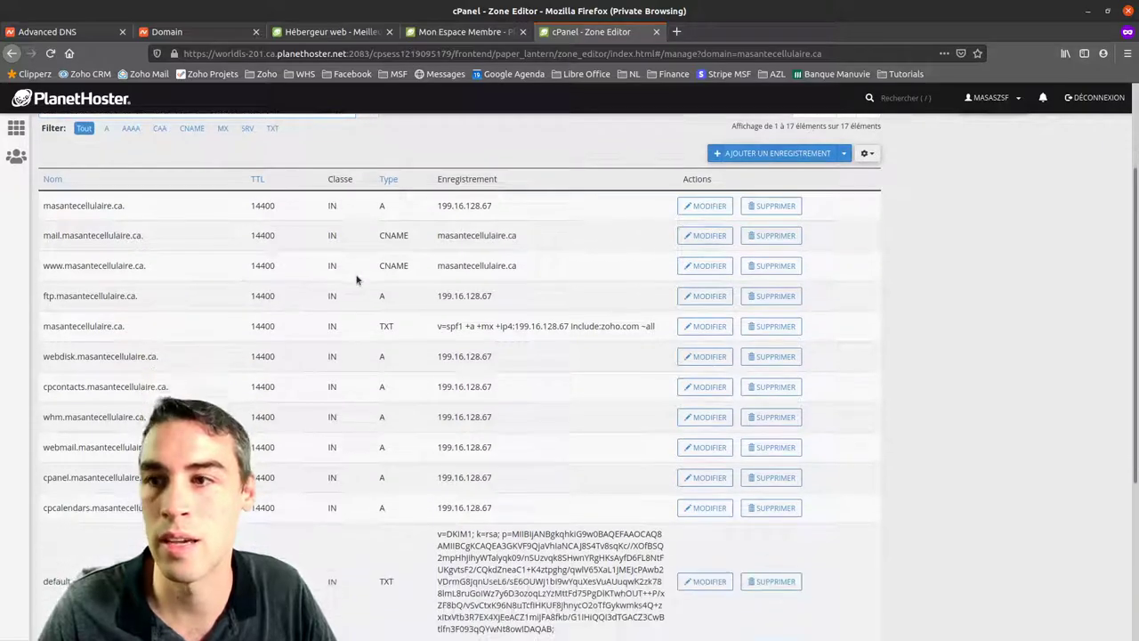
scroll(376, 317, down, 5)
scroll(378, 316, up, 5)
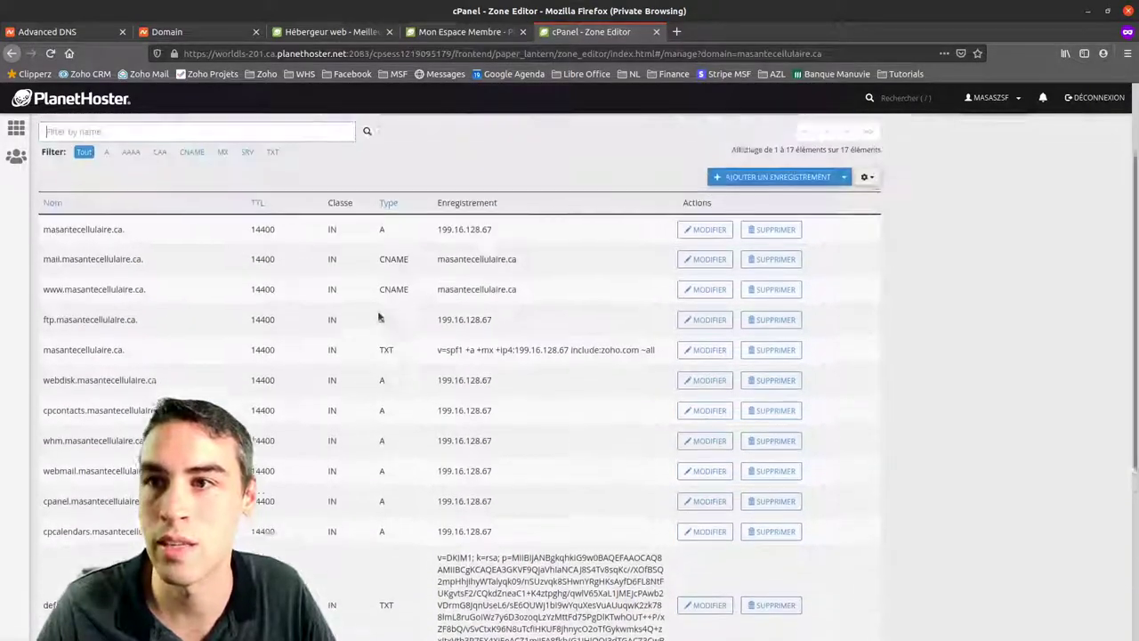
scroll(379, 315, up, 2)
drag(393, 348, 380, 348)
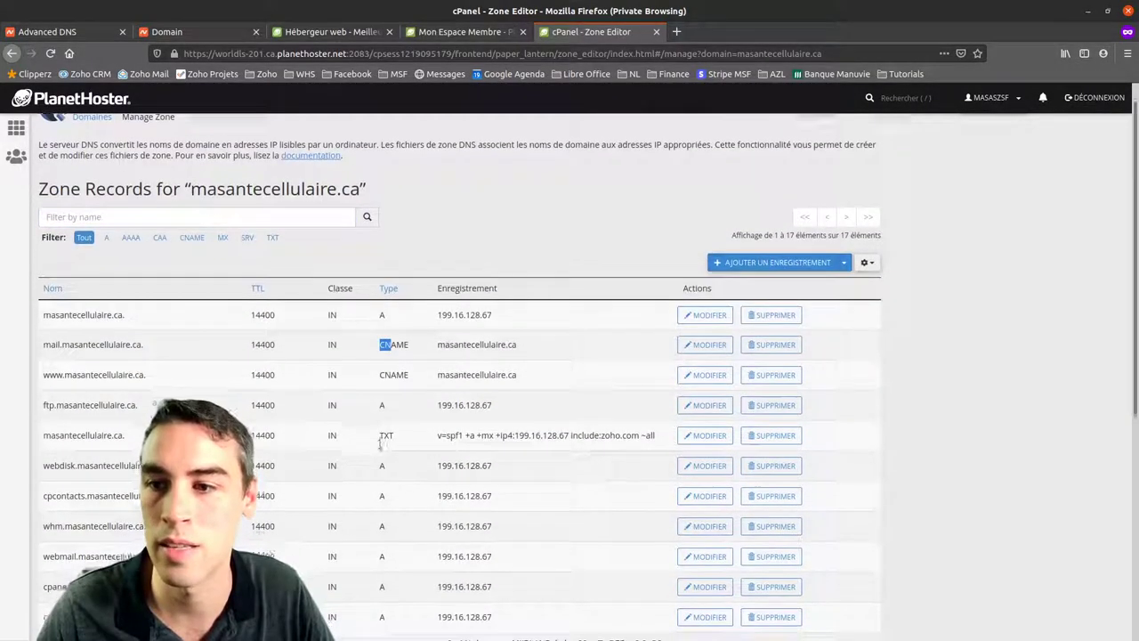
scroll(380, 443, down, 8)
drag(379, 434, 392, 434)
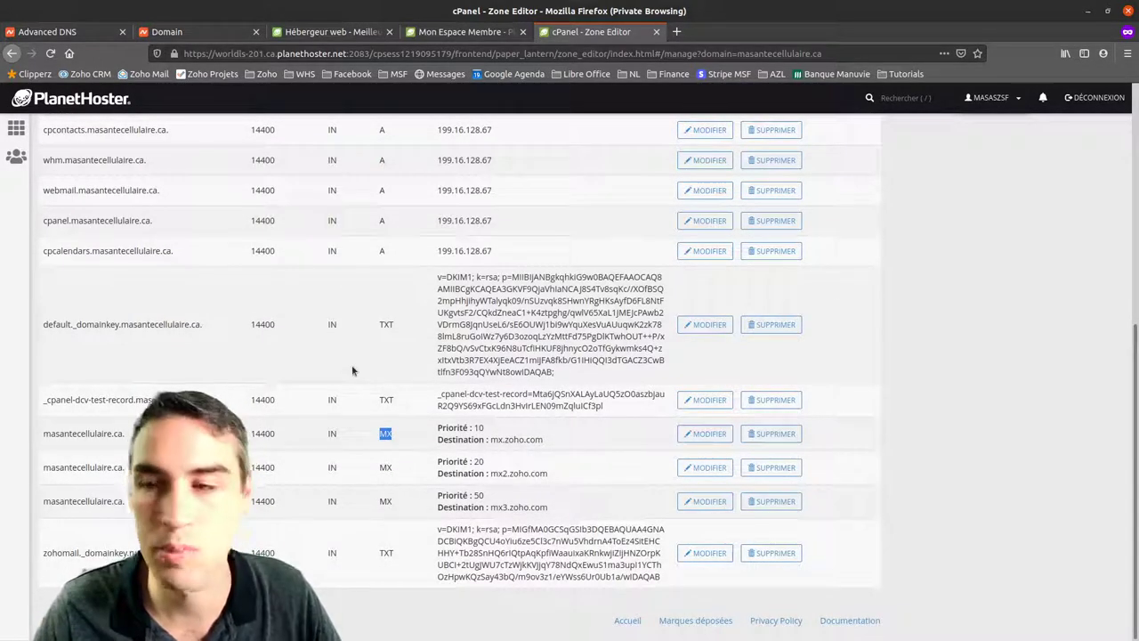
Examine the three Zoho MX records of masantecellulaire.ca with their priorities and destinations
scroll(356, 365, up, 8)
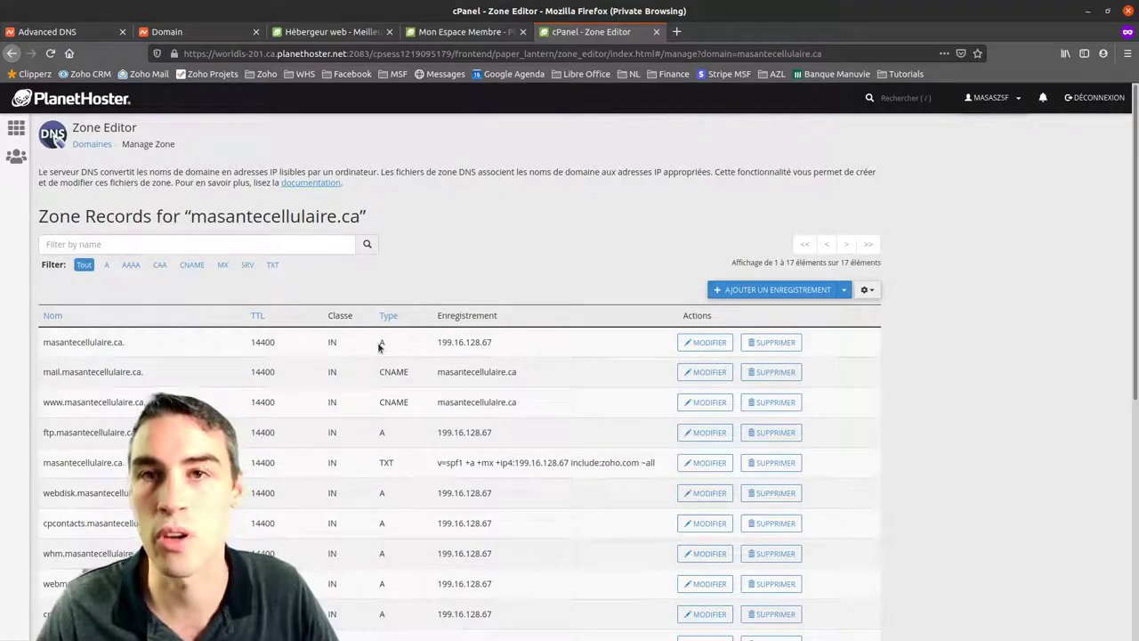
scroll(378, 356, down, 3)
scroll(378, 367, down, 3)
click(447, 445)
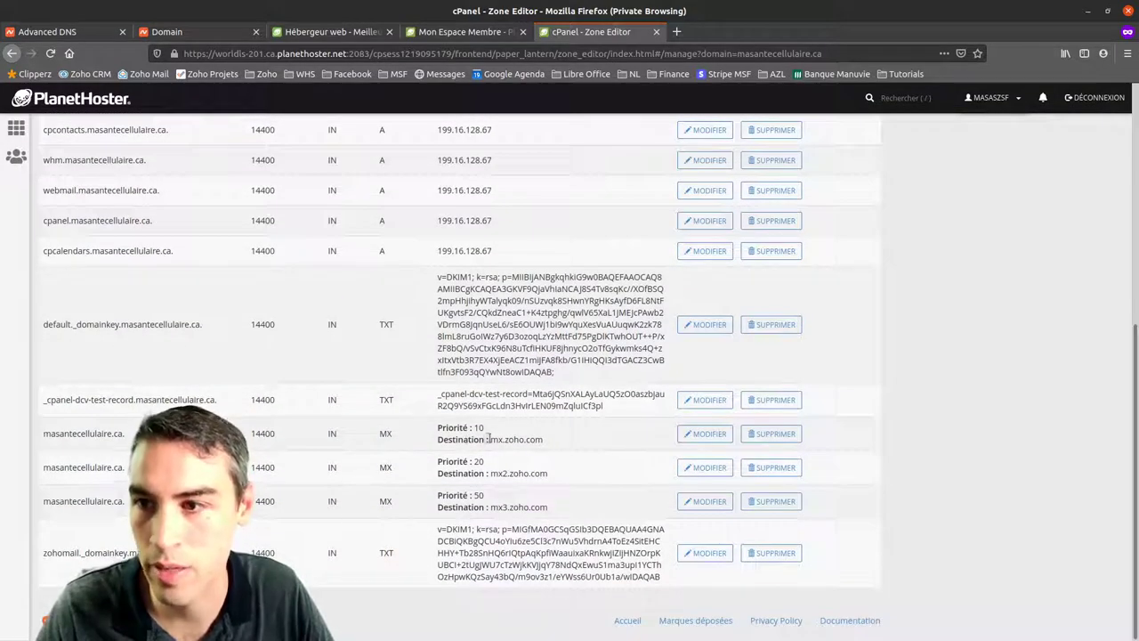
drag(383, 433, 569, 507)
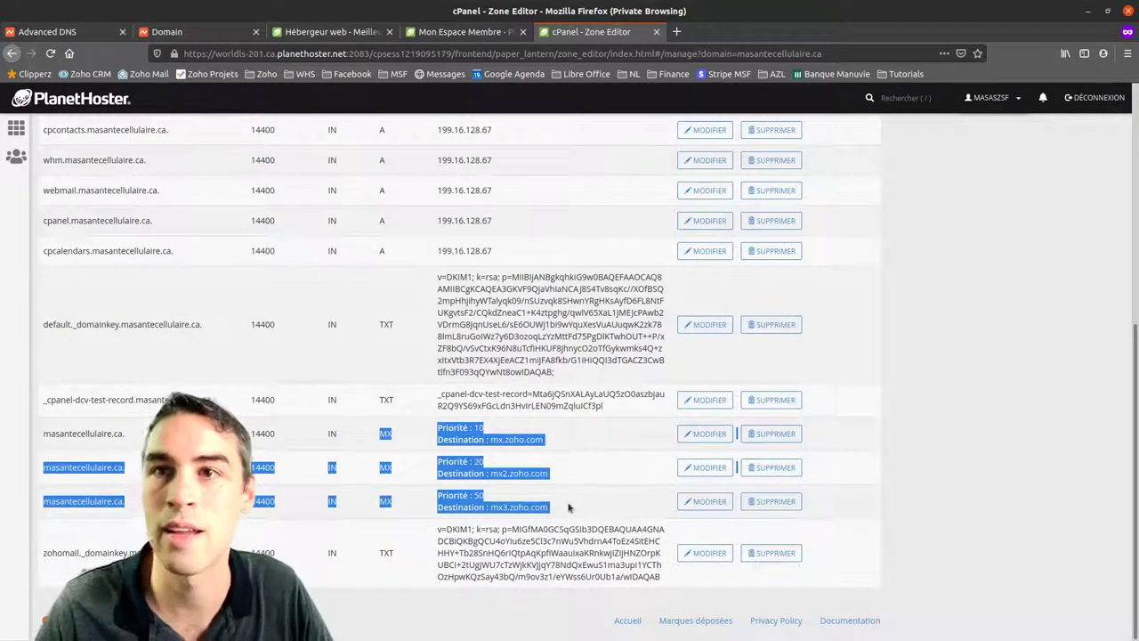
scroll(429, 492, up, 2)
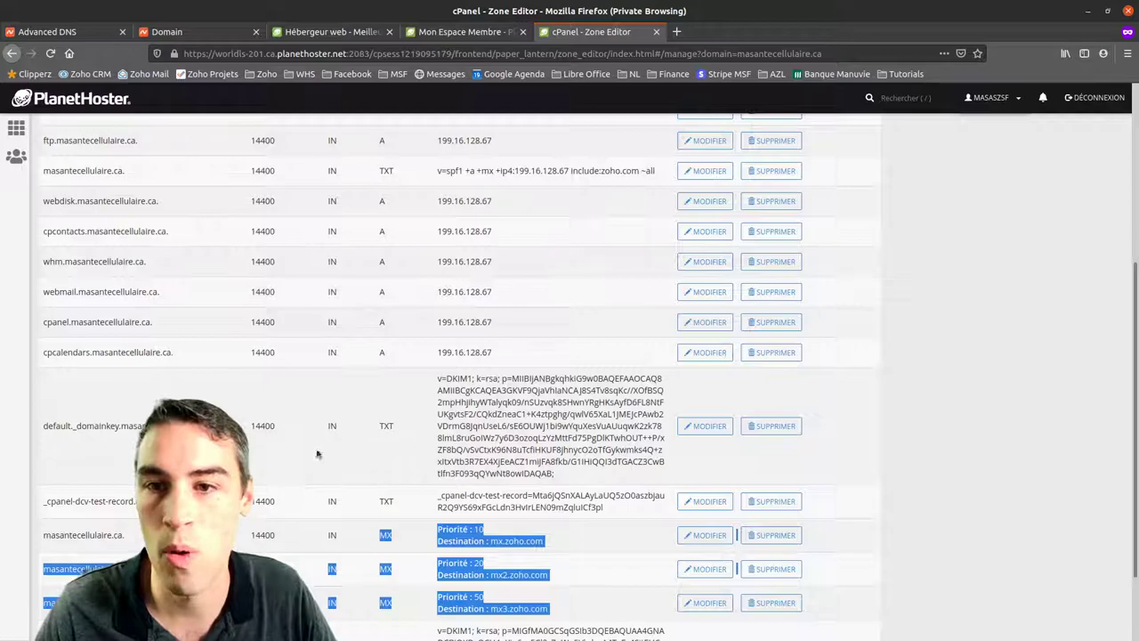
scroll(403, 390, down, 2)
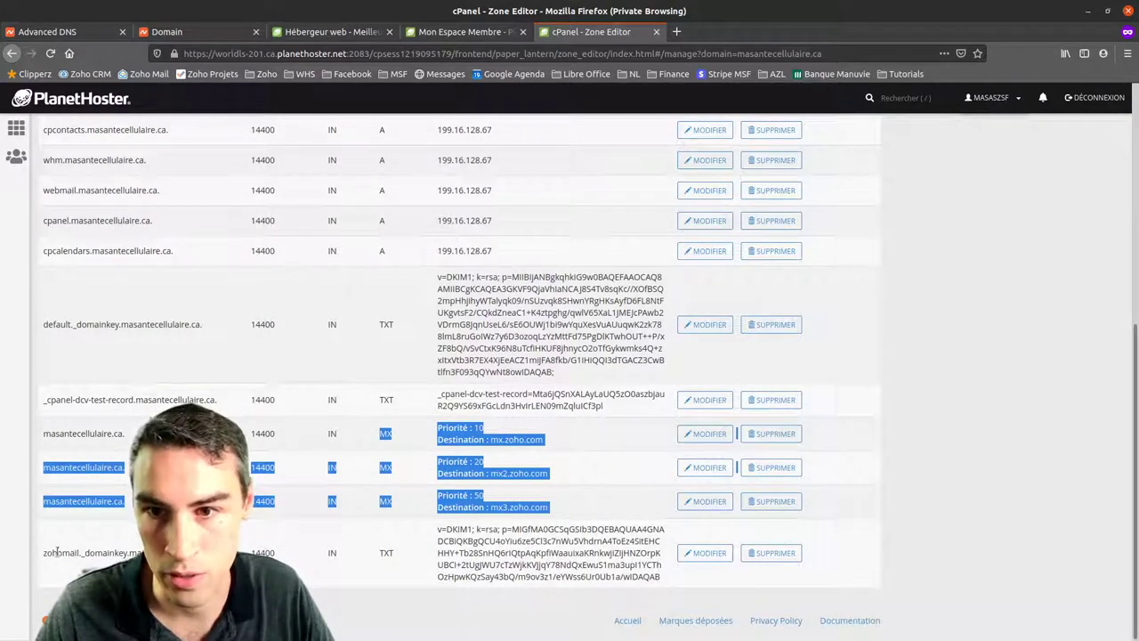
Examine the zohomail domain key TXT record and the SPF TXT record of masantecellulaire.ca
drag(58, 552, 275, 552)
double_click(380, 554)
click(449, 527)
click(477, 534)
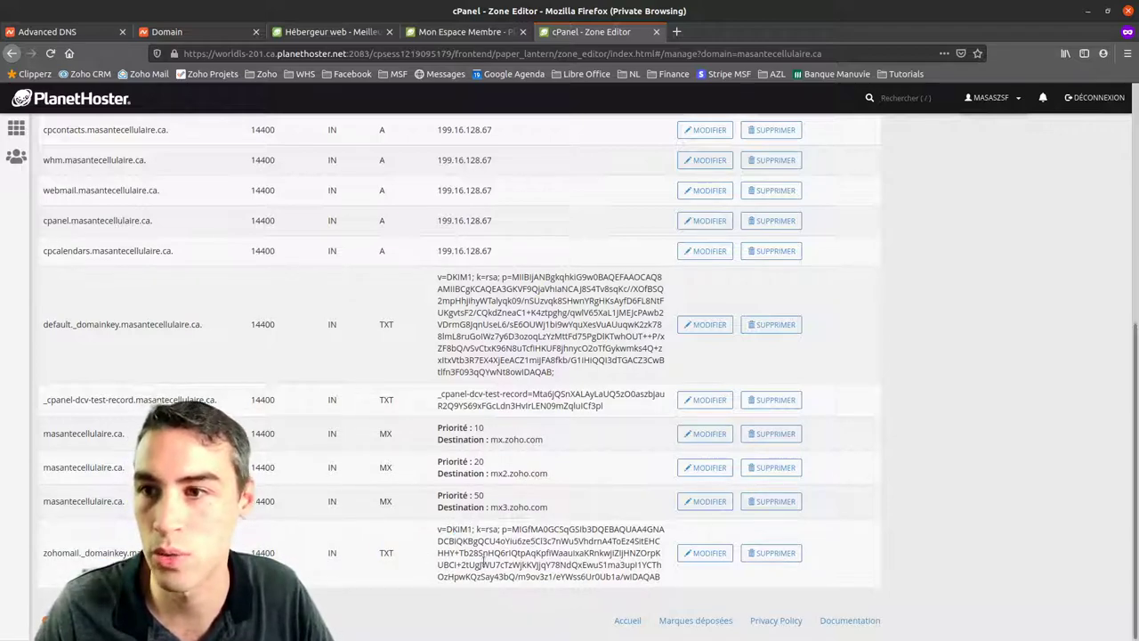
scroll(481, 562, up, 5)
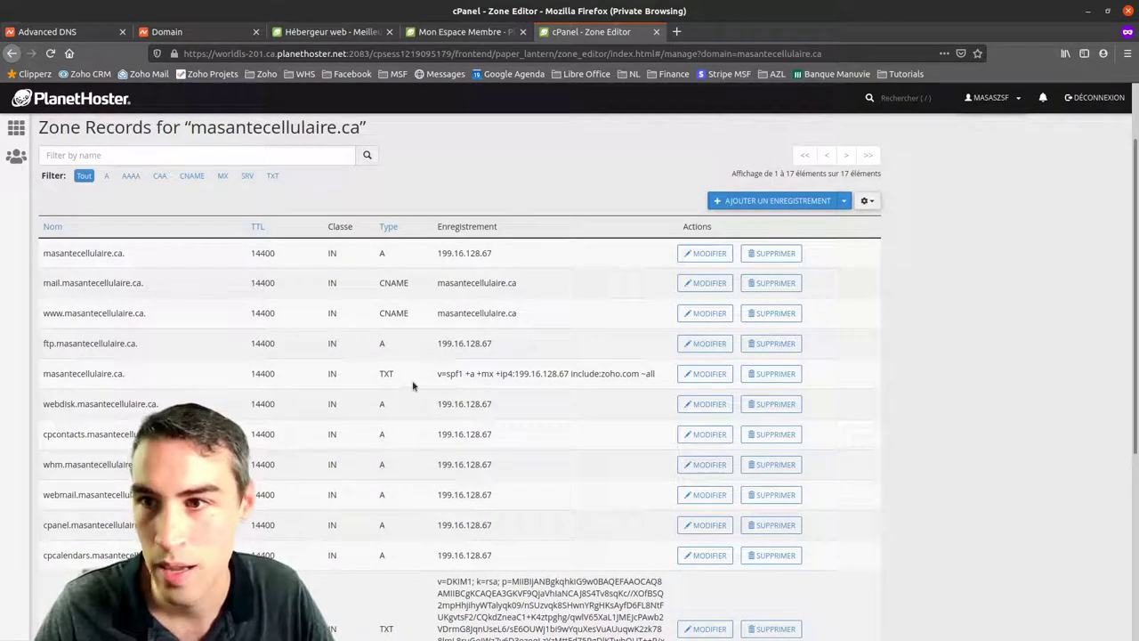
double_click(448, 374)
drag(547, 374, 639, 373)
click(629, 378)
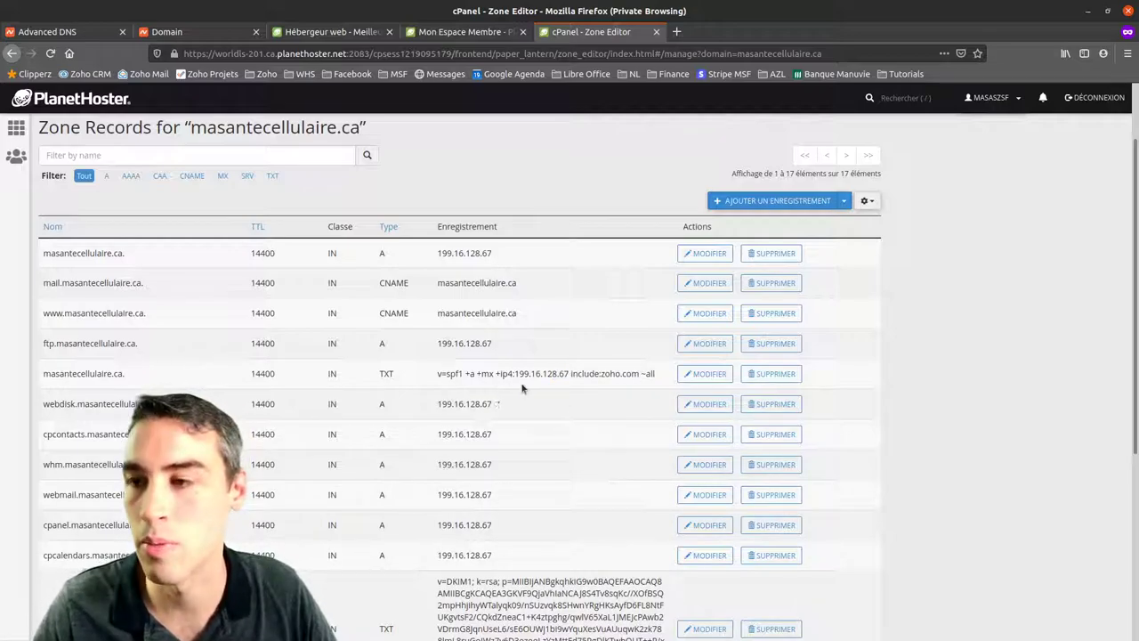
scroll(521, 388, down, 3)
scroll(511, 447, up, 4)
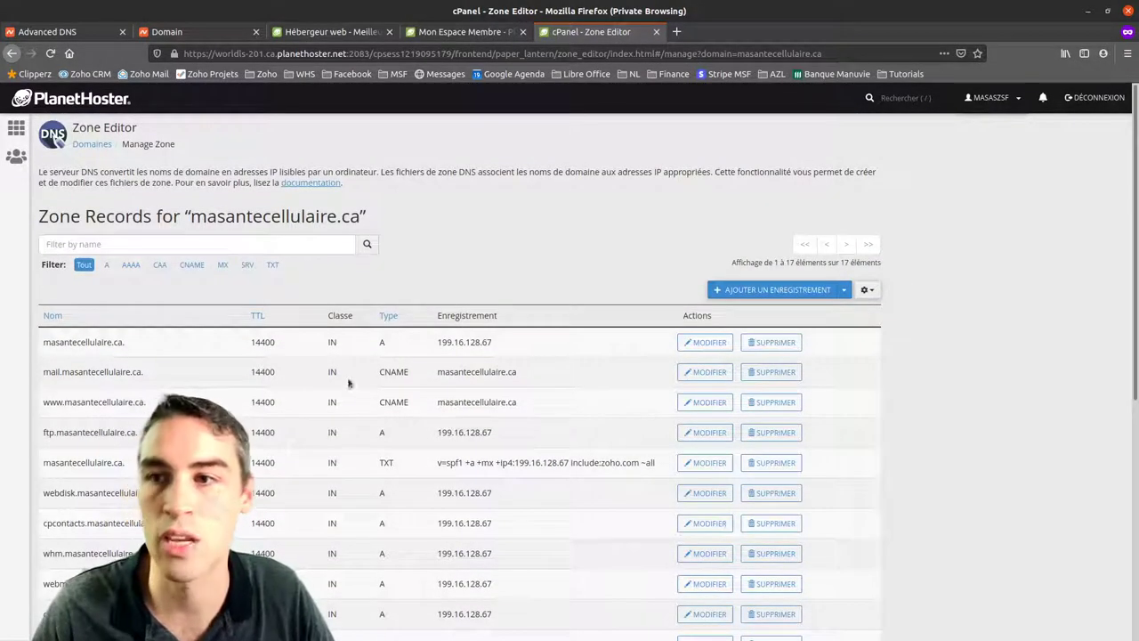
Open a blank DNS record entry, inspect its available types and its name and address fields, and cancel it
click(790, 289)
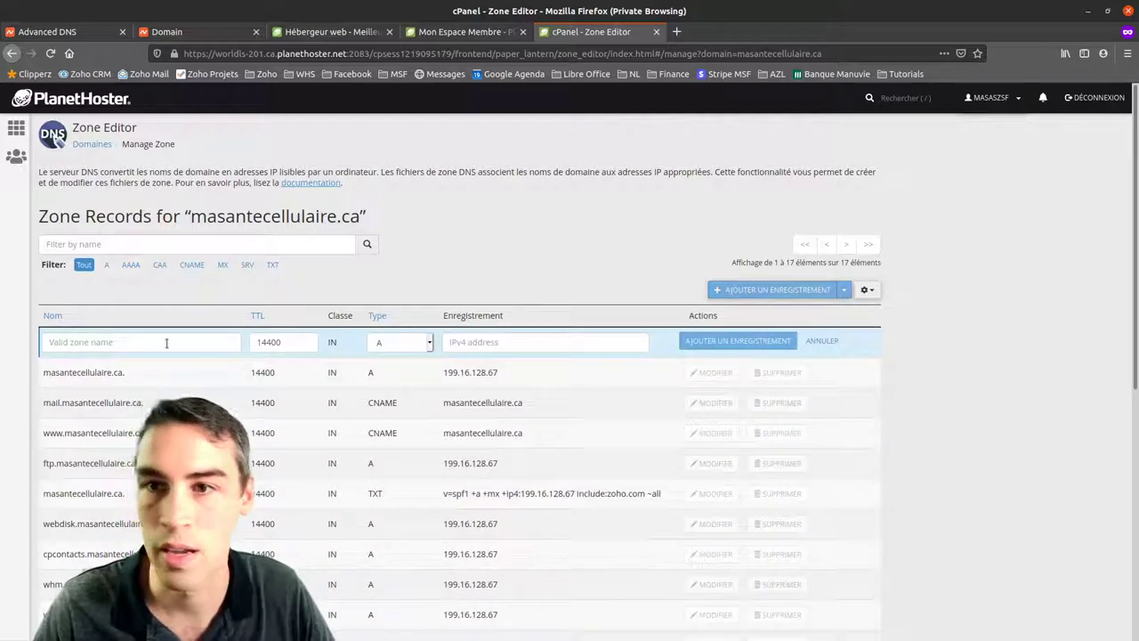
click(422, 346)
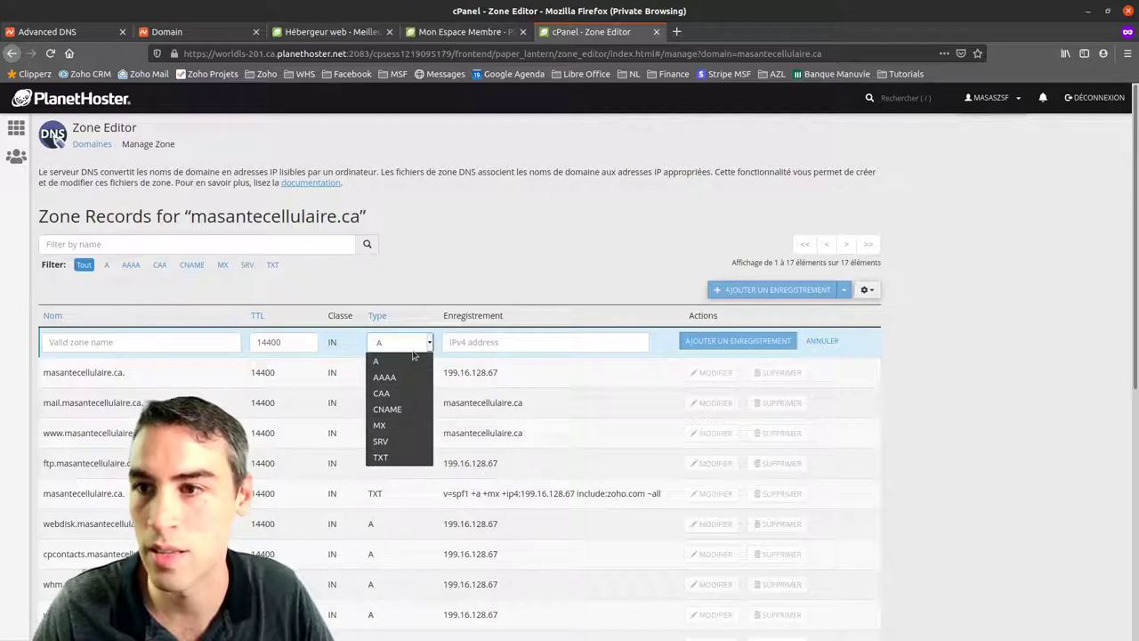
click(485, 335)
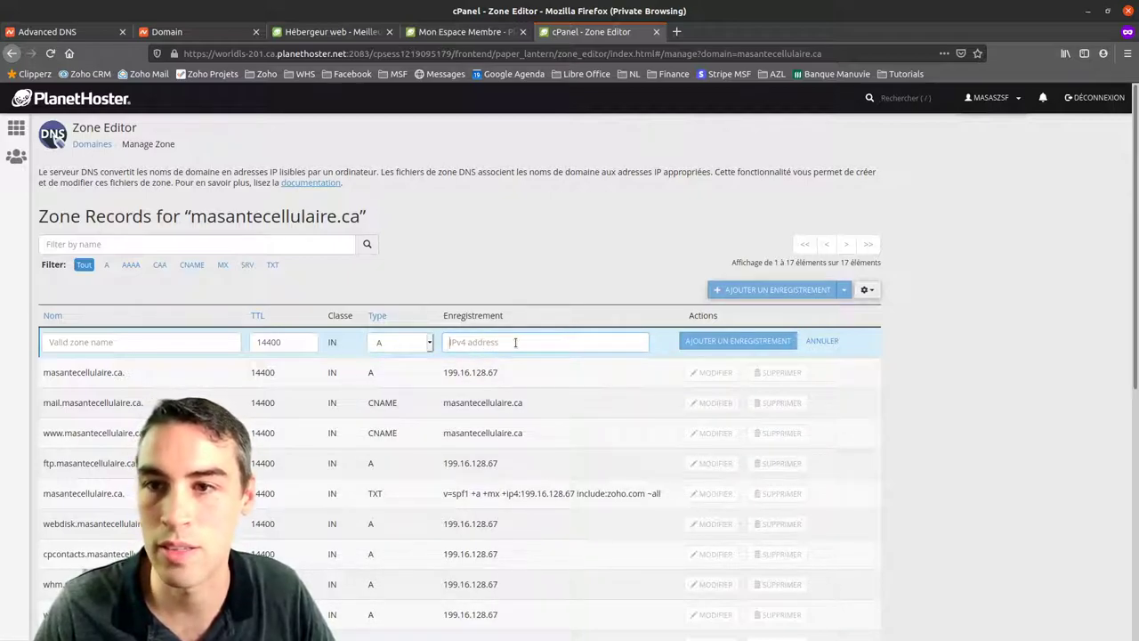
click(163, 339)
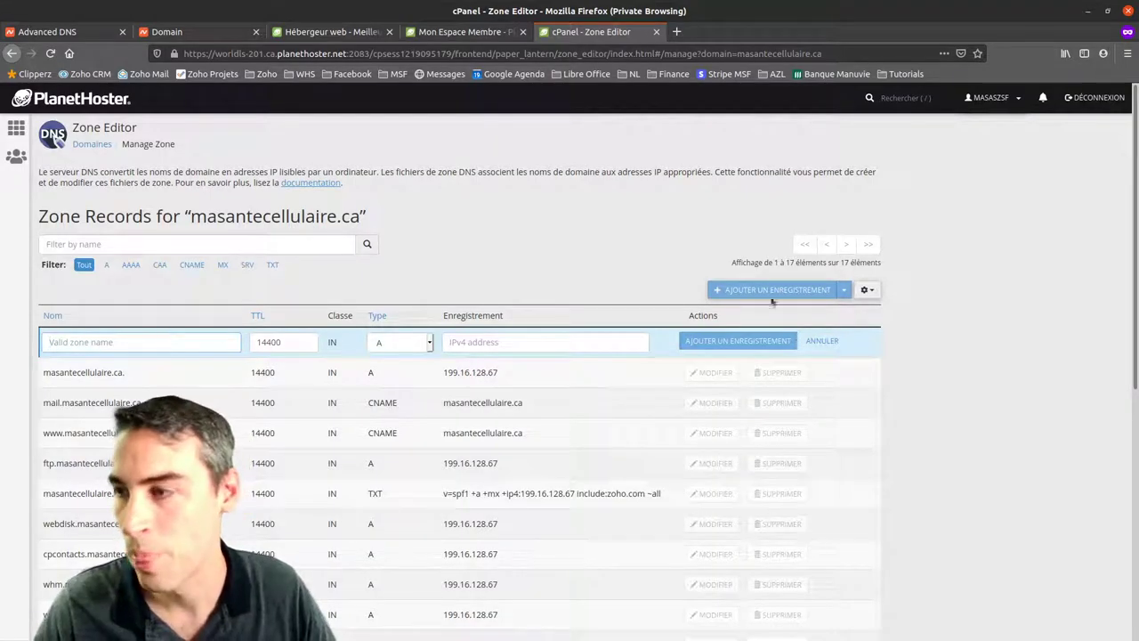
click(821, 341)
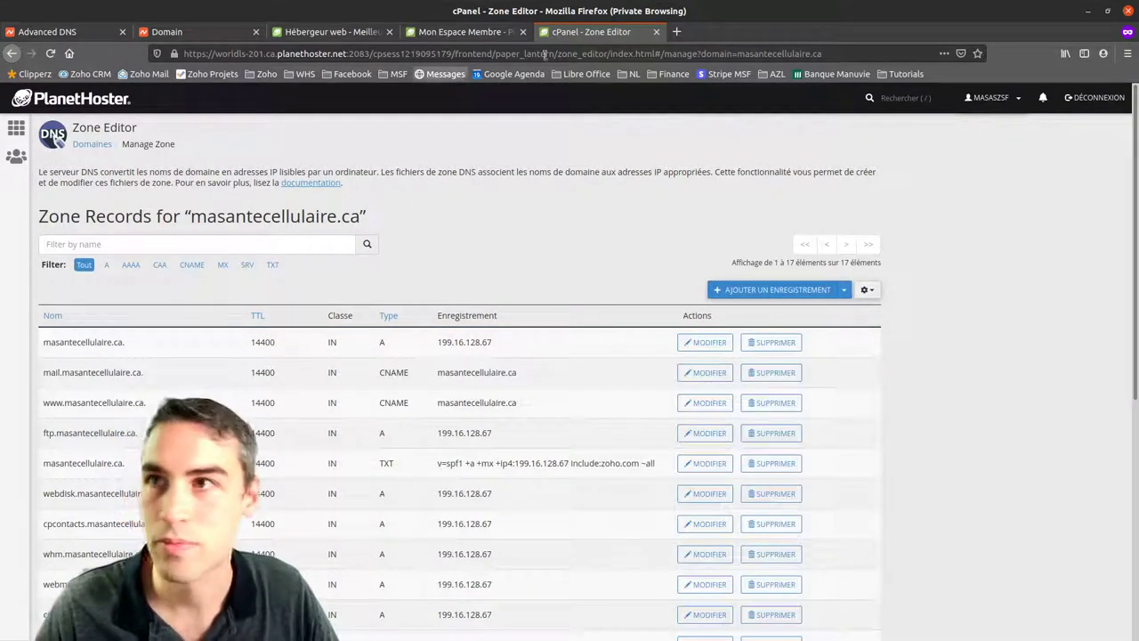
Return to the cPanel home page and examine its tool sections, from files and databases to security, software and Softaculous apps
click(21, 128)
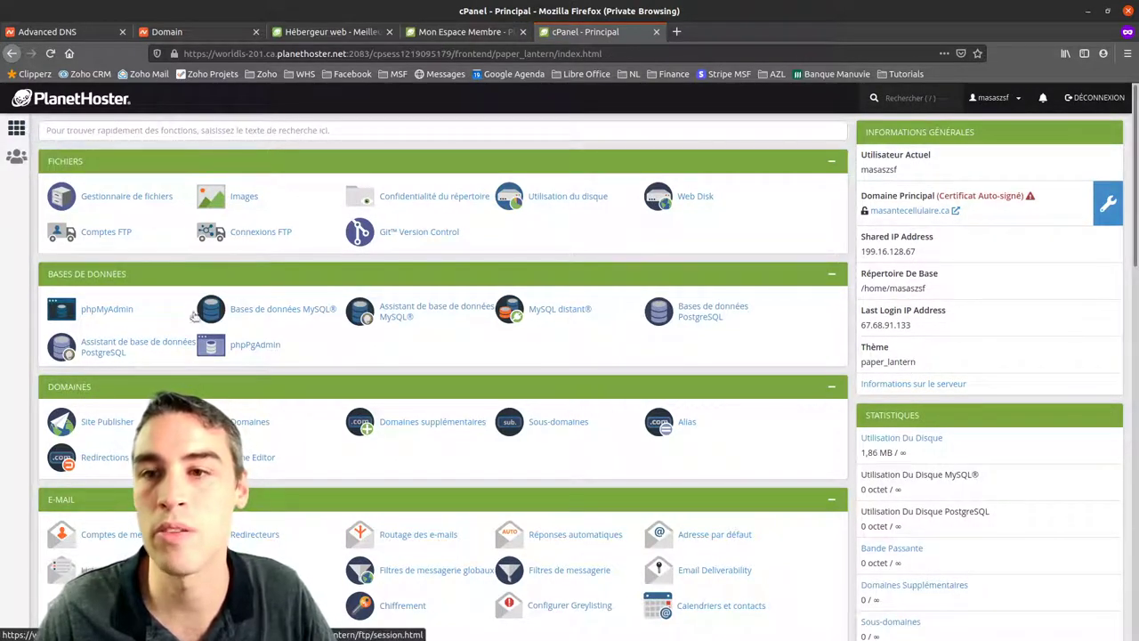
scroll(321, 321, down, 1)
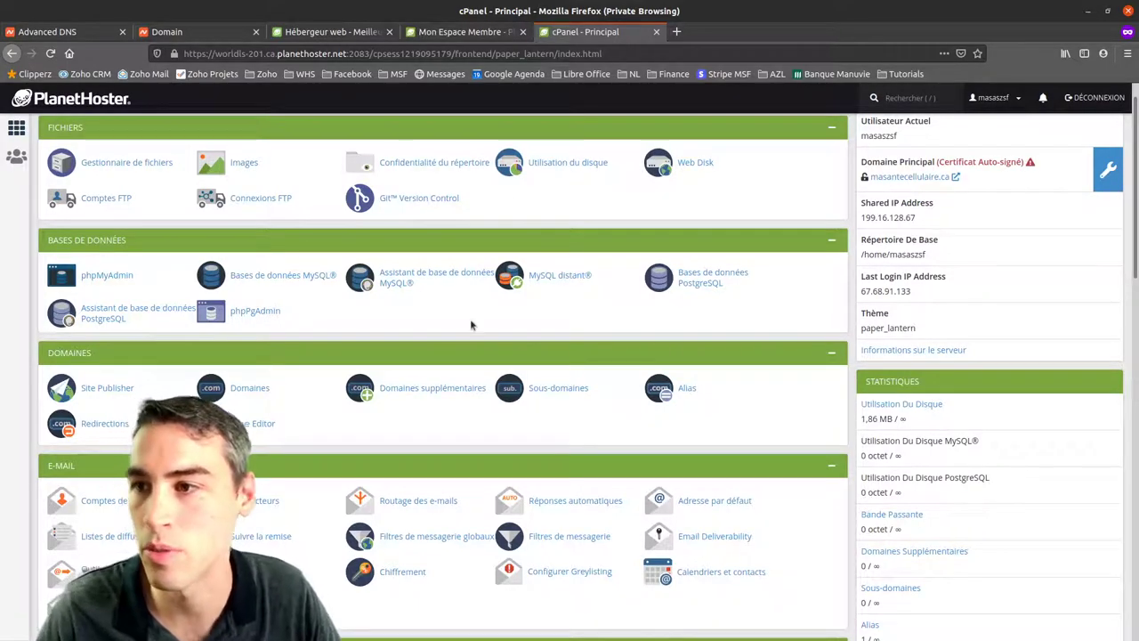
scroll(470, 322, down, 5)
scroll(470, 320, down, 1)
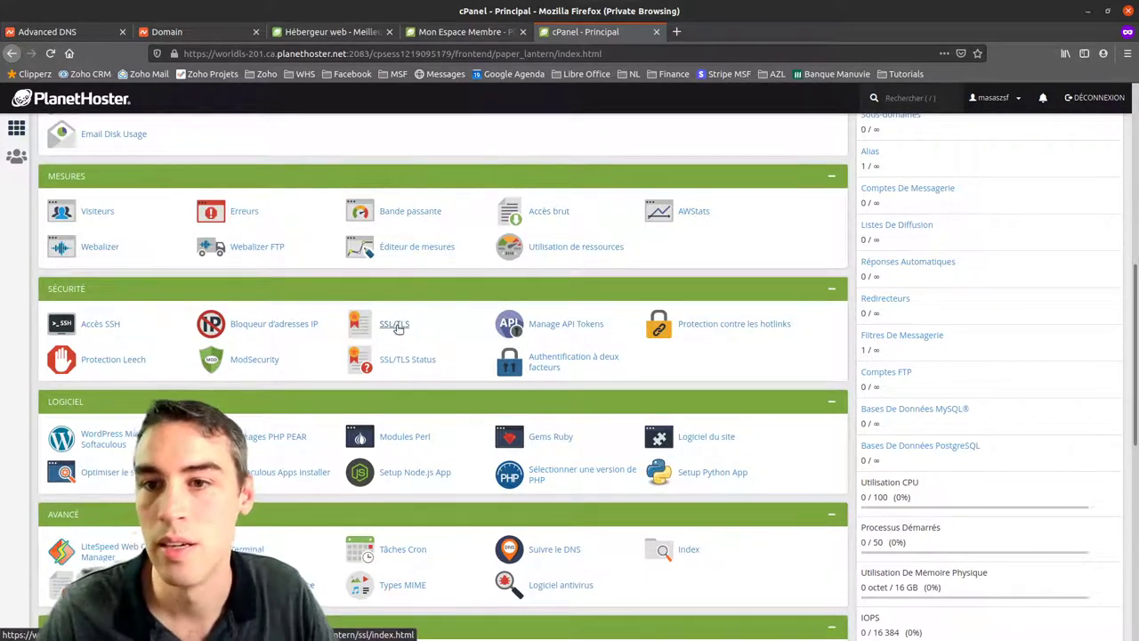
scroll(398, 327, down, 3)
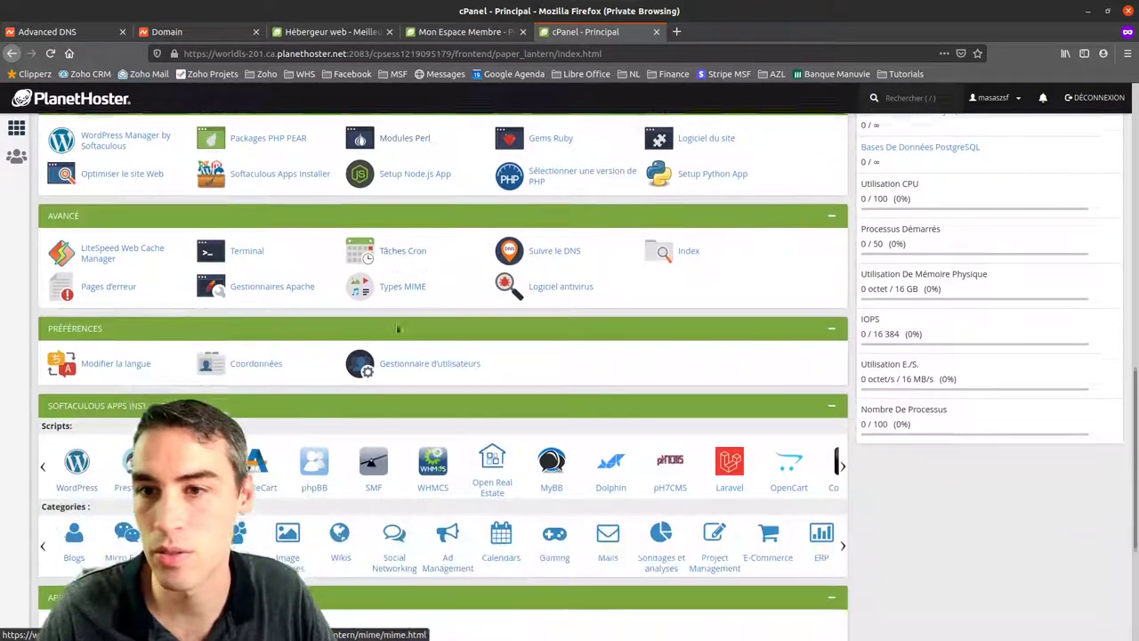
scroll(398, 329, down, 3)
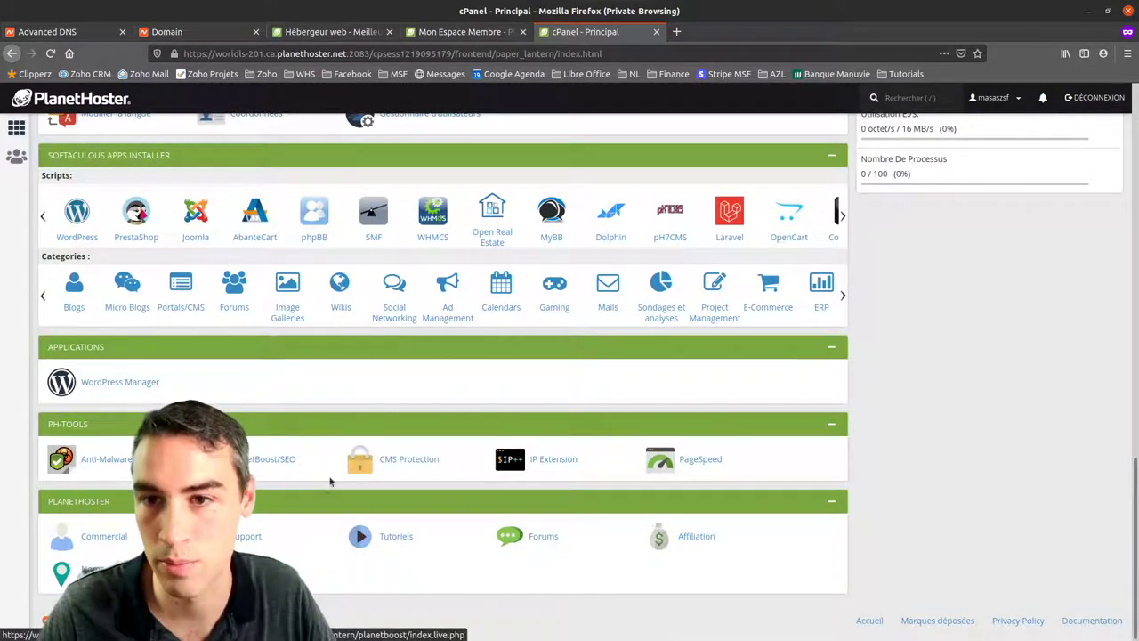
scroll(383, 490, up, 4)
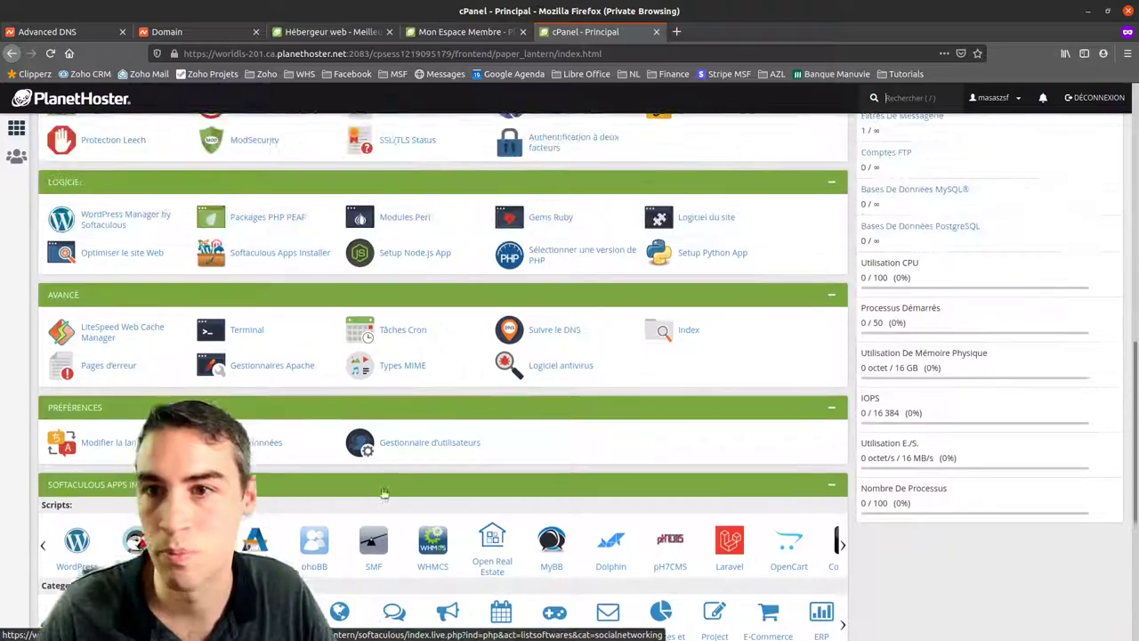
scroll(383, 490, up, 3)
scroll(374, 480, down, 5)
scroll(358, 467, down, 1)
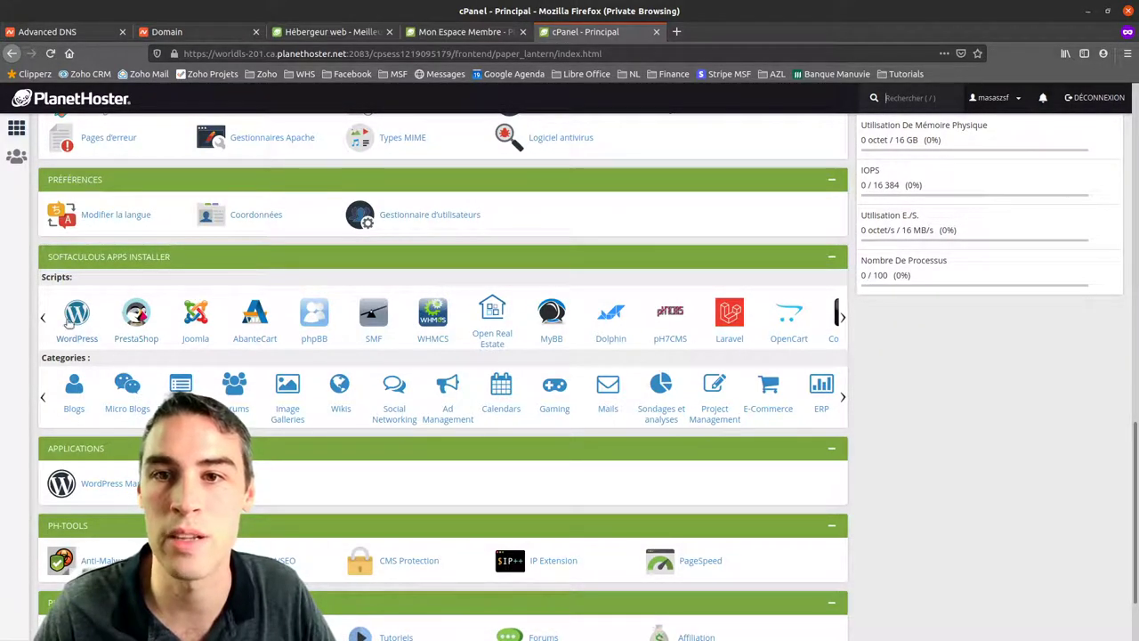
Browse the Softaculous scripts, view the WordPress installer page and return to the cPanel home page
click(841, 323)
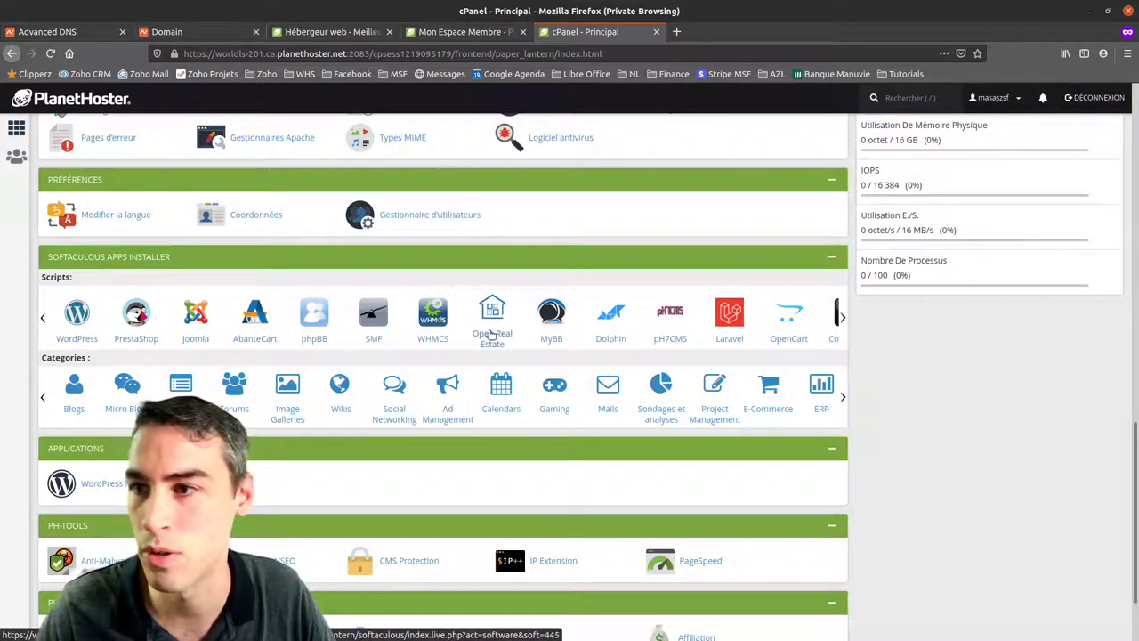
click(842, 318)
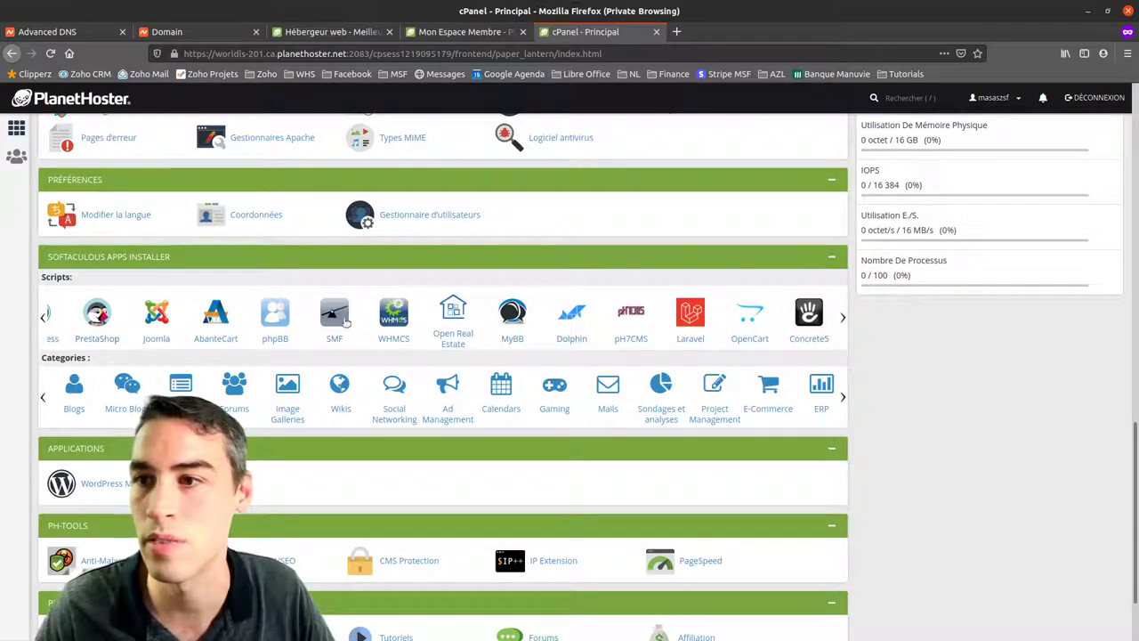
click(42, 320)
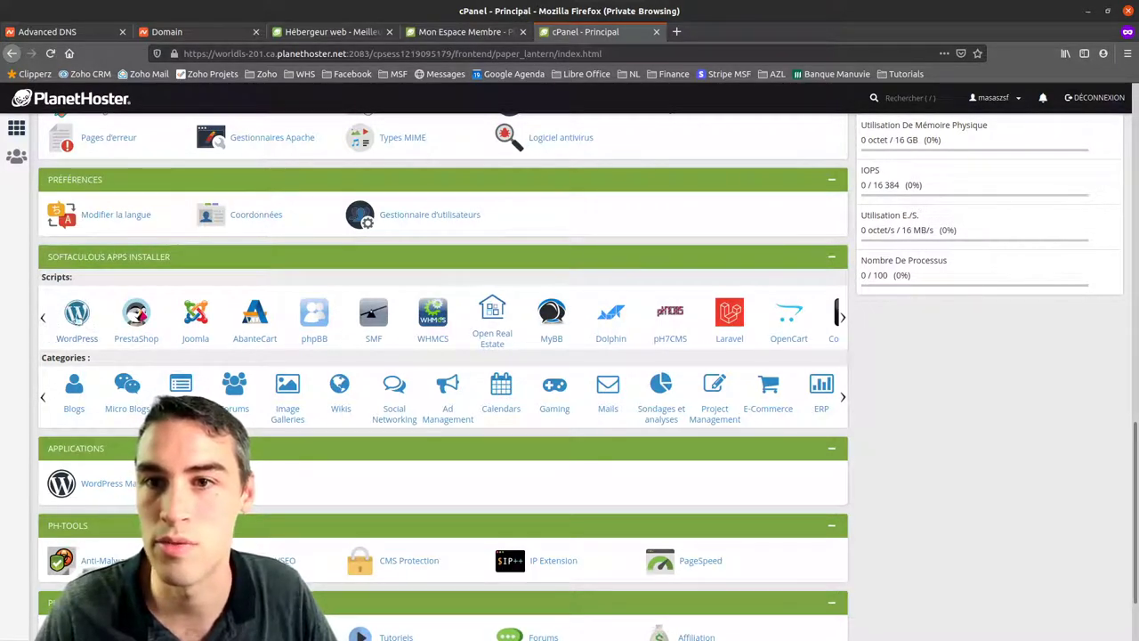
click(77, 316)
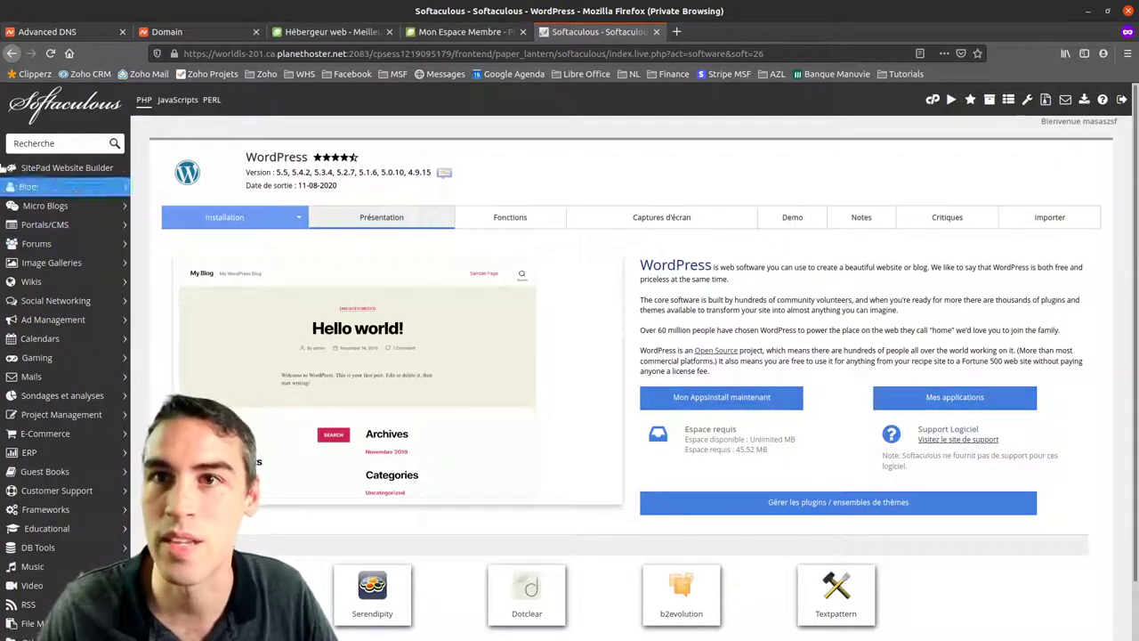
click(11, 53)
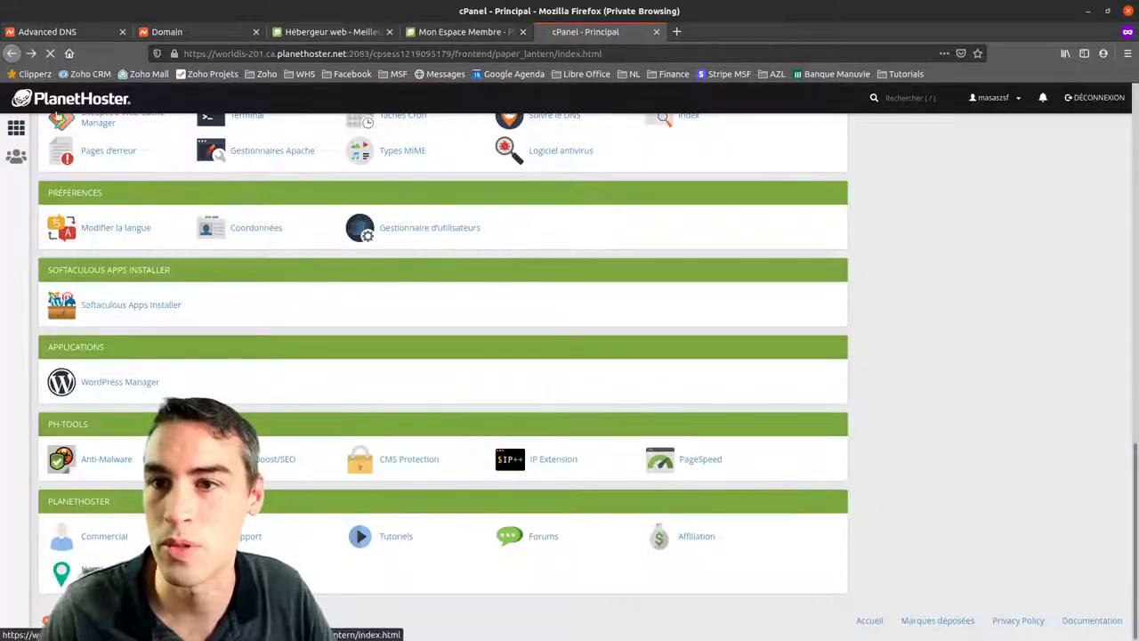
Open the subdomain management page and enter facebook as the new subdomain name under masantecellulaire.ca
scroll(356, 516, down, 3)
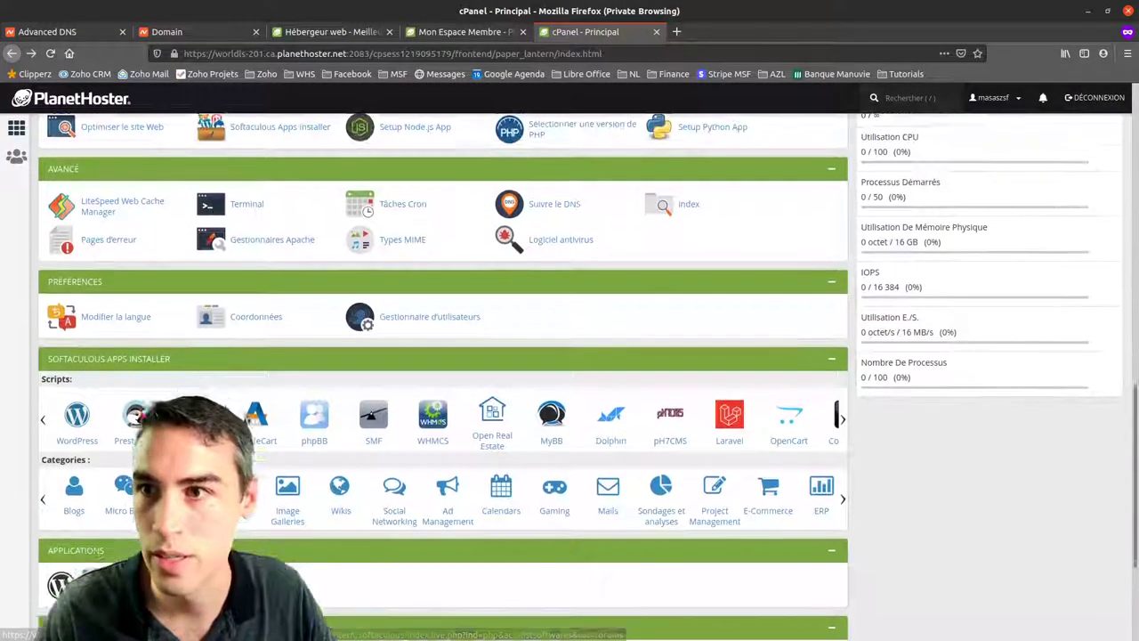
scroll(413, 488, up, 5)
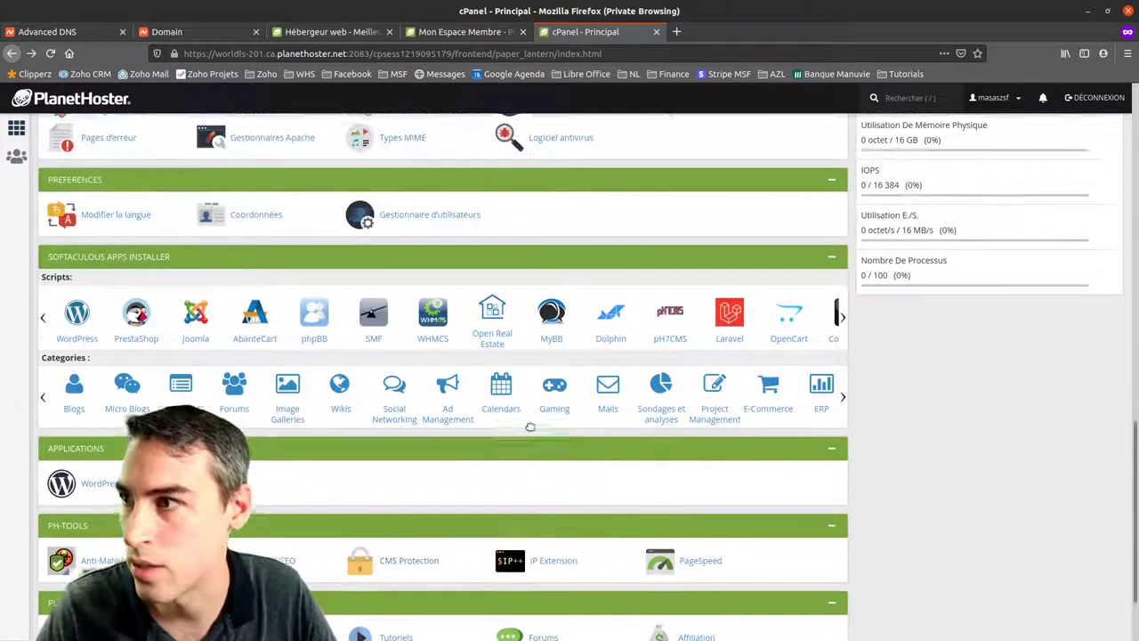
scroll(532, 431, up, 5)
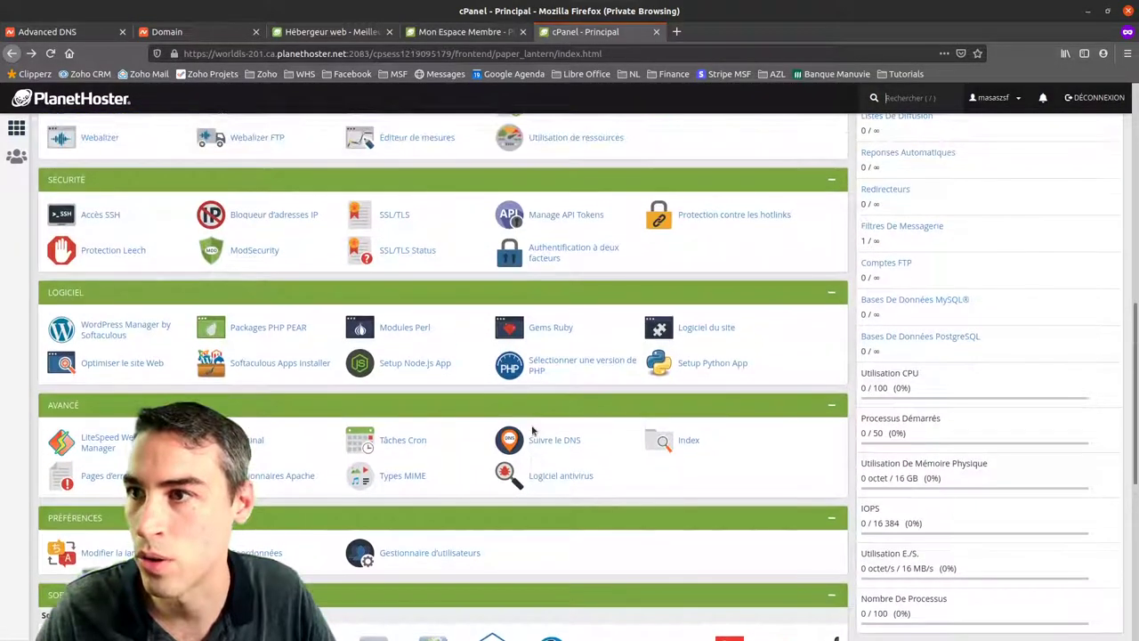
scroll(465, 473, up, 5)
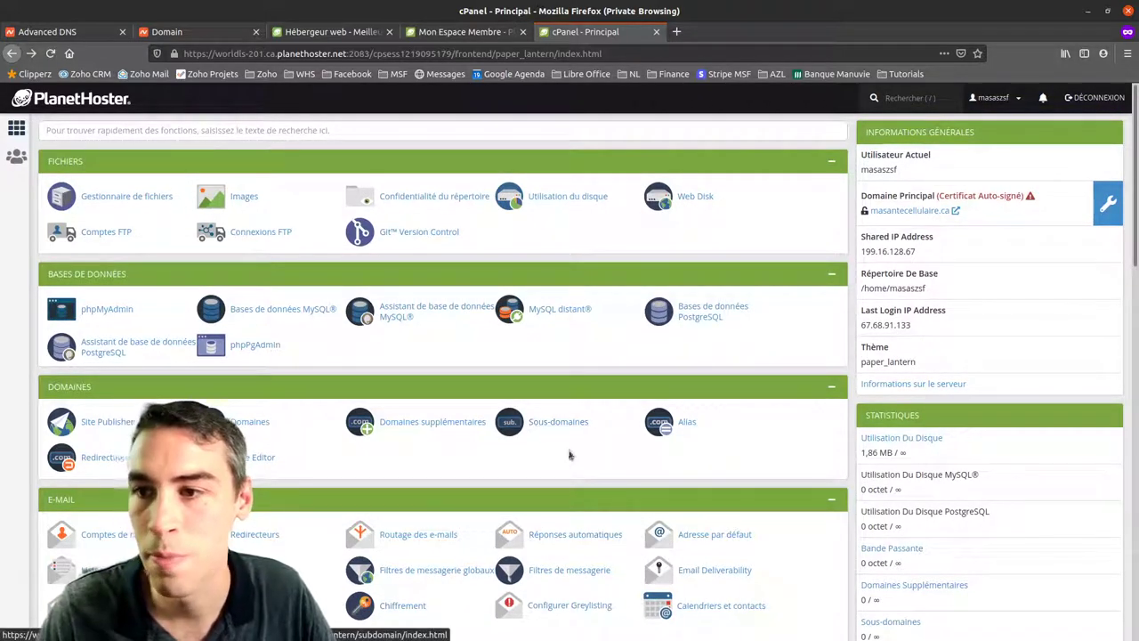
click(540, 426)
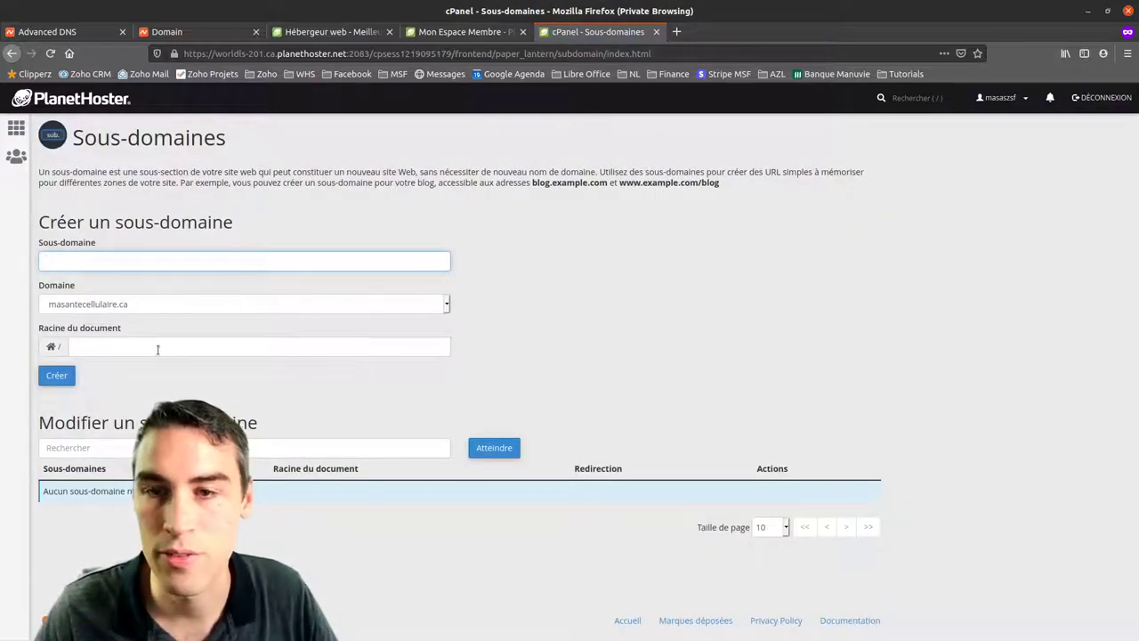
click(77, 265)
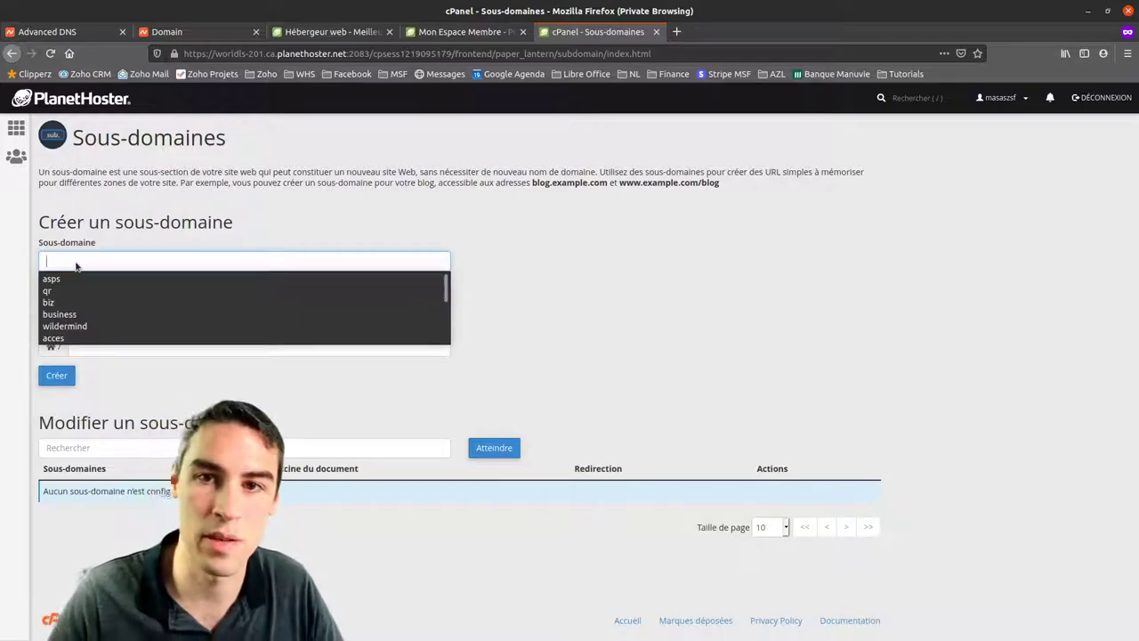
click(371, 256)
text(facebook)
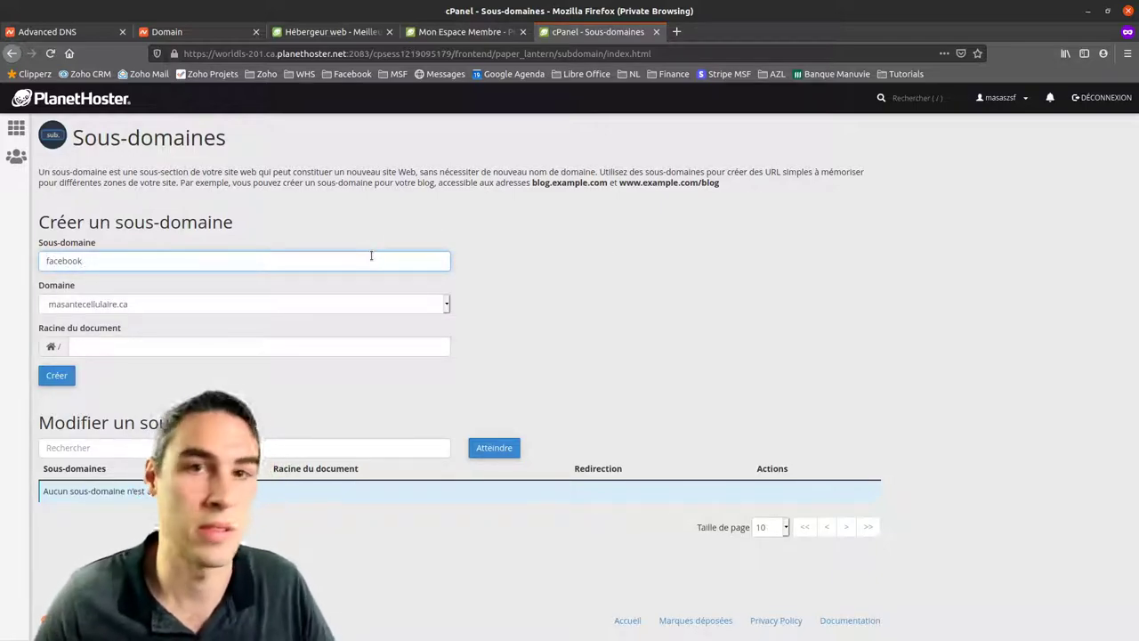
click(536, 250)
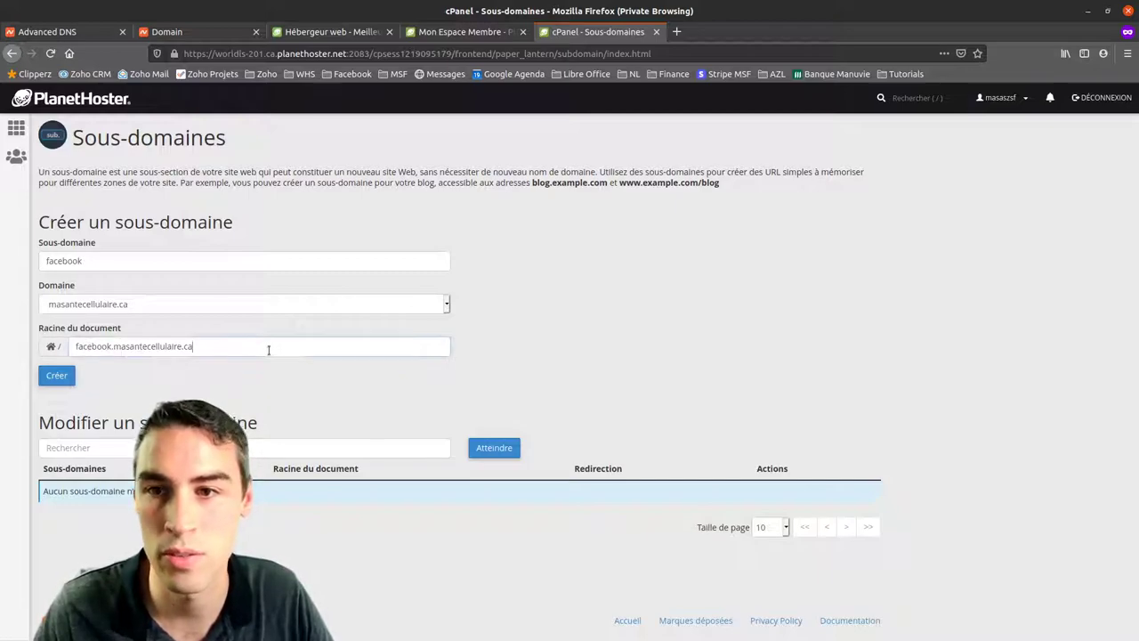
Set the new subdomain's document root to public_html, create the subdomain and return to the subdomain list
click(98, 340)
key(BackSpace)
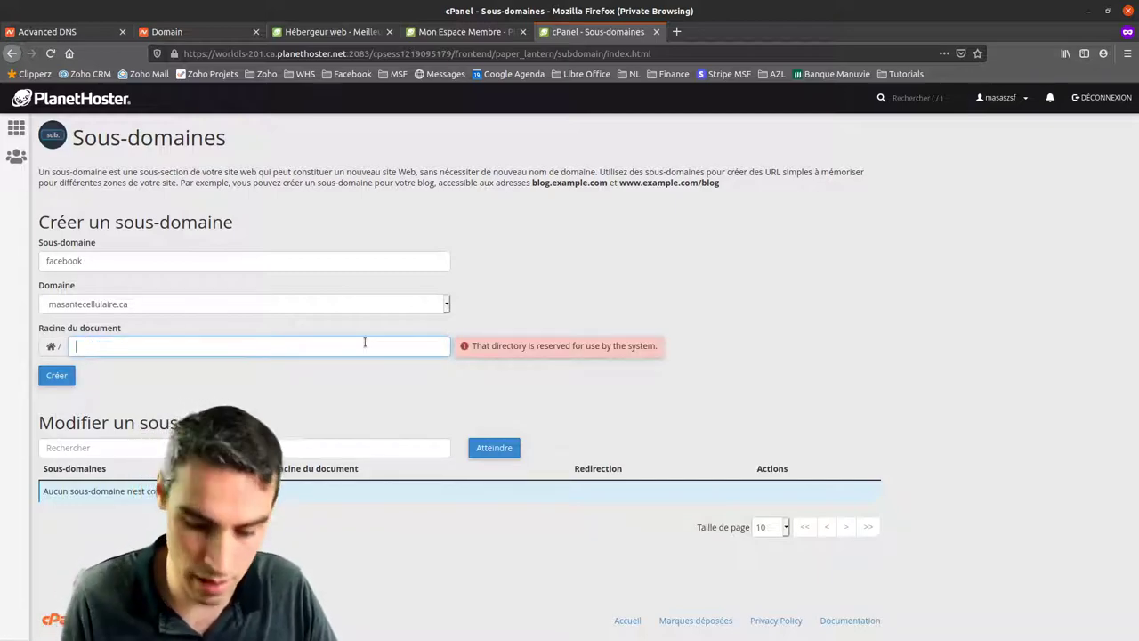
text(pu)
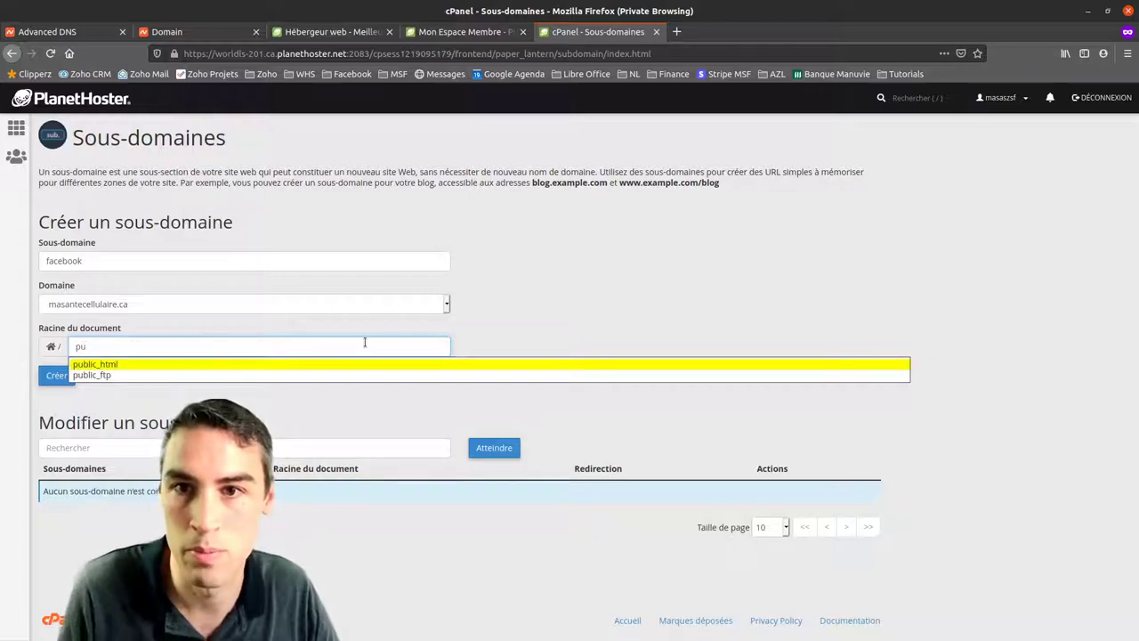
click(222, 365)
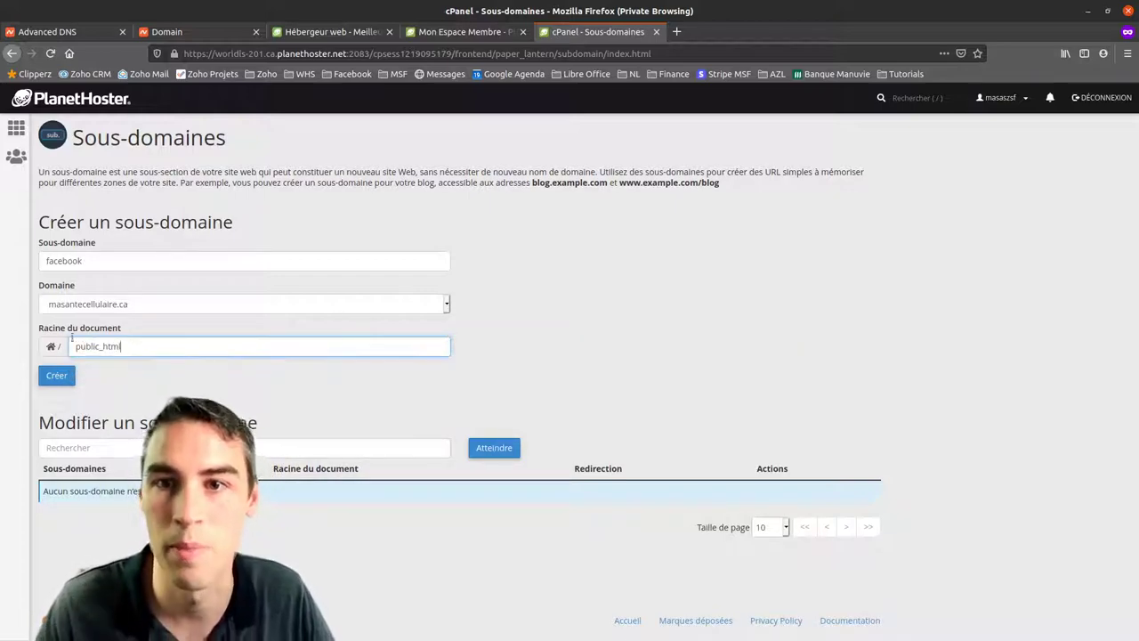
click(54, 375)
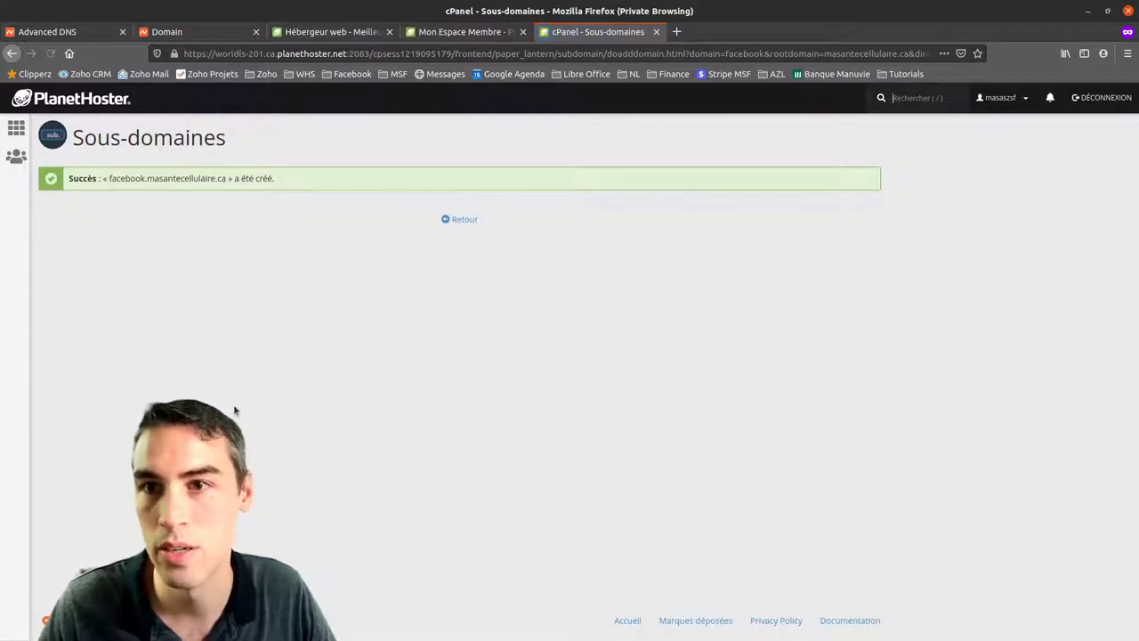
click(463, 219)
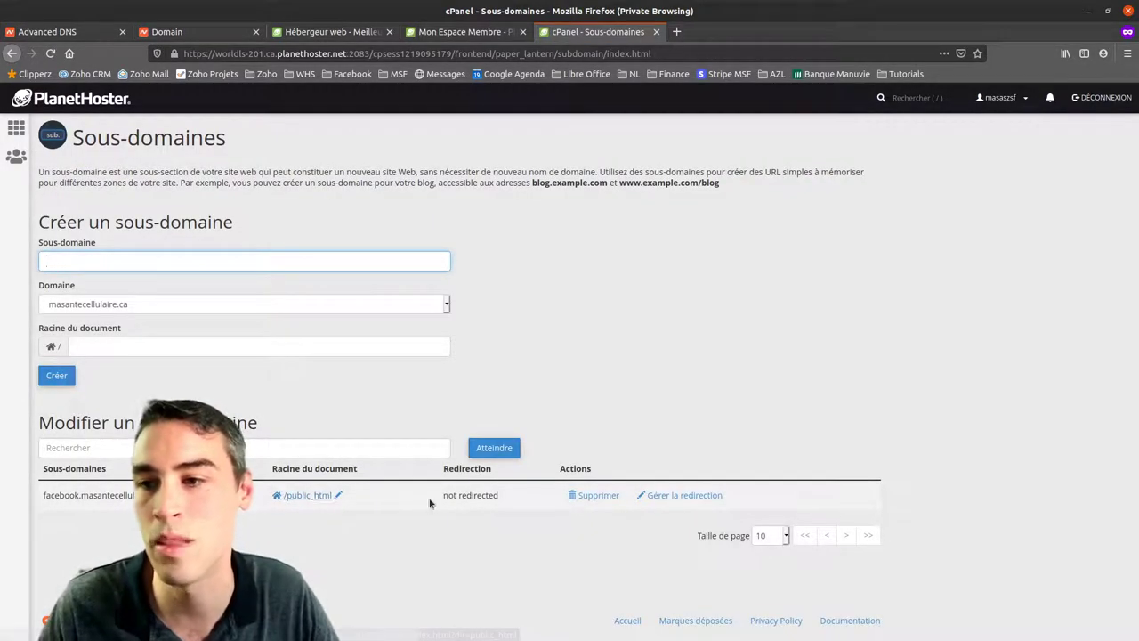
drag(448, 496, 499, 495)
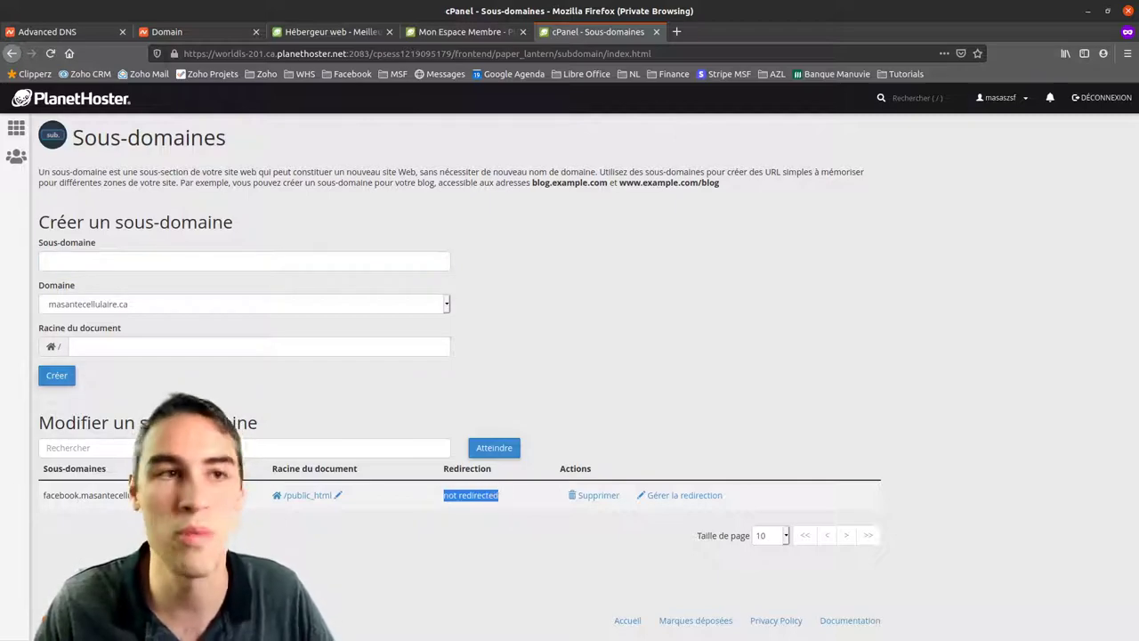
key(alt+Tab)
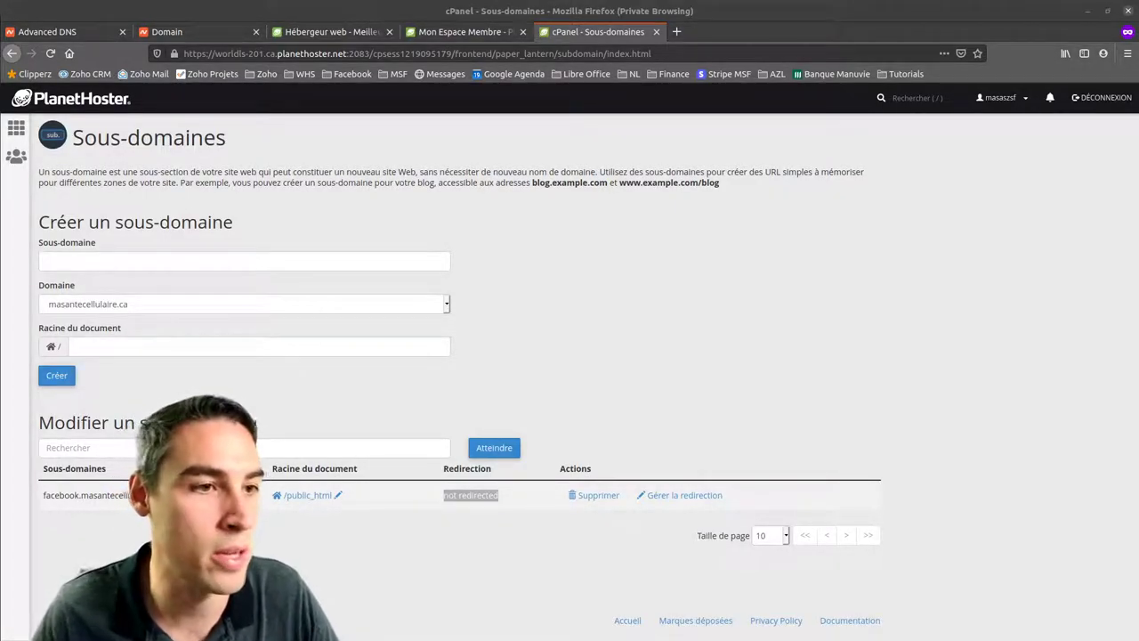
click(433, 539)
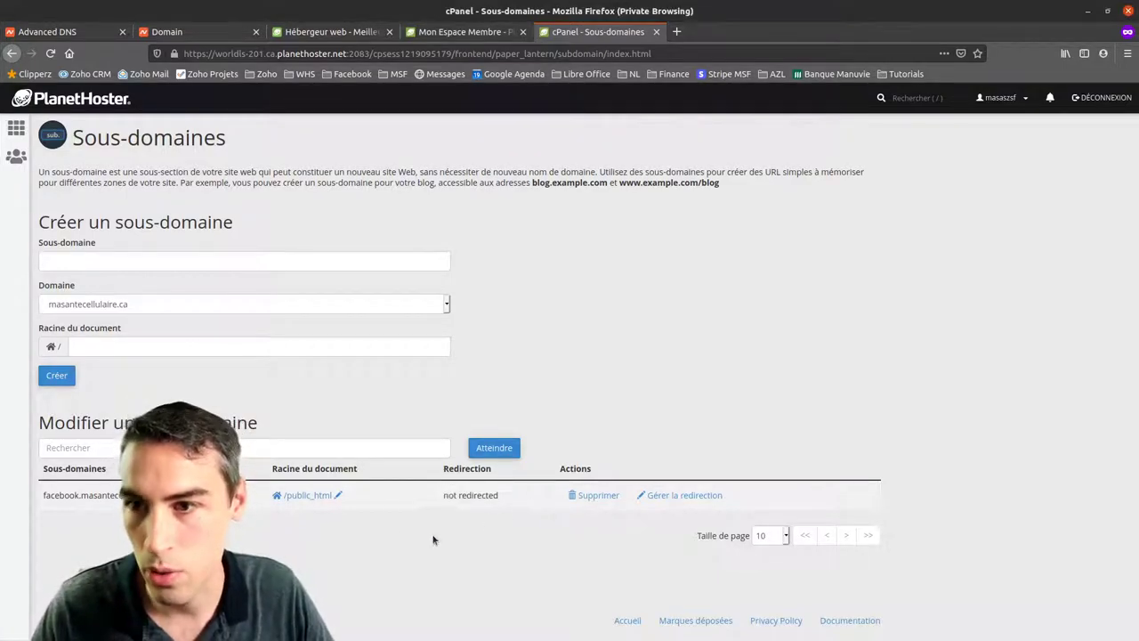
click(676, 496)
triple_click(127, 218)
text(https://www.facebook.com/masantecellulaire)
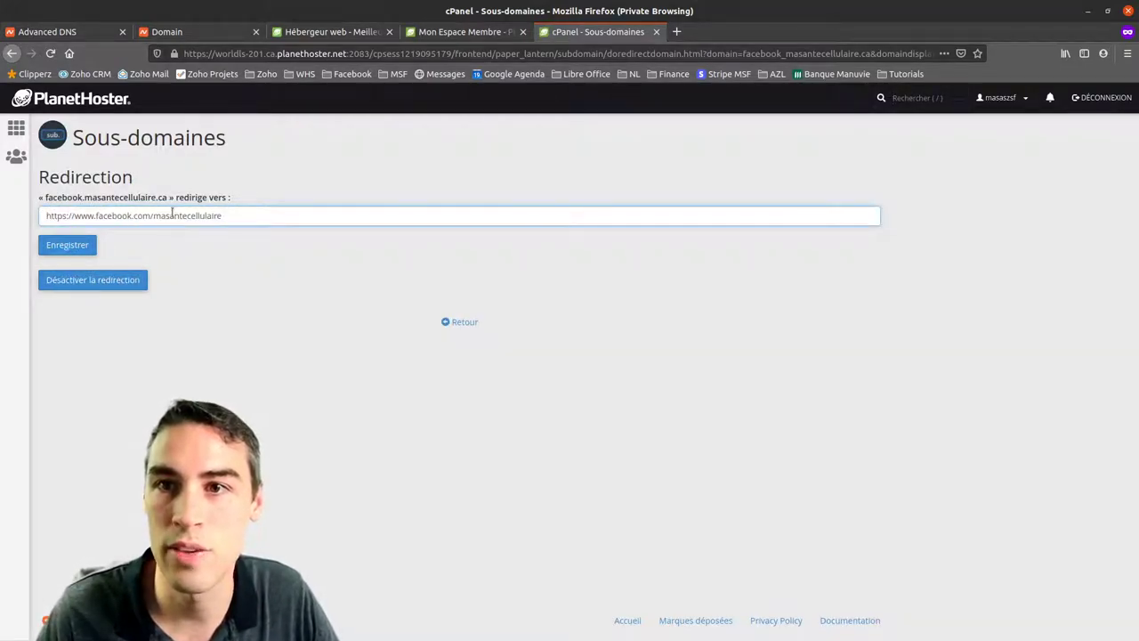
drag(239, 215, 42, 216)
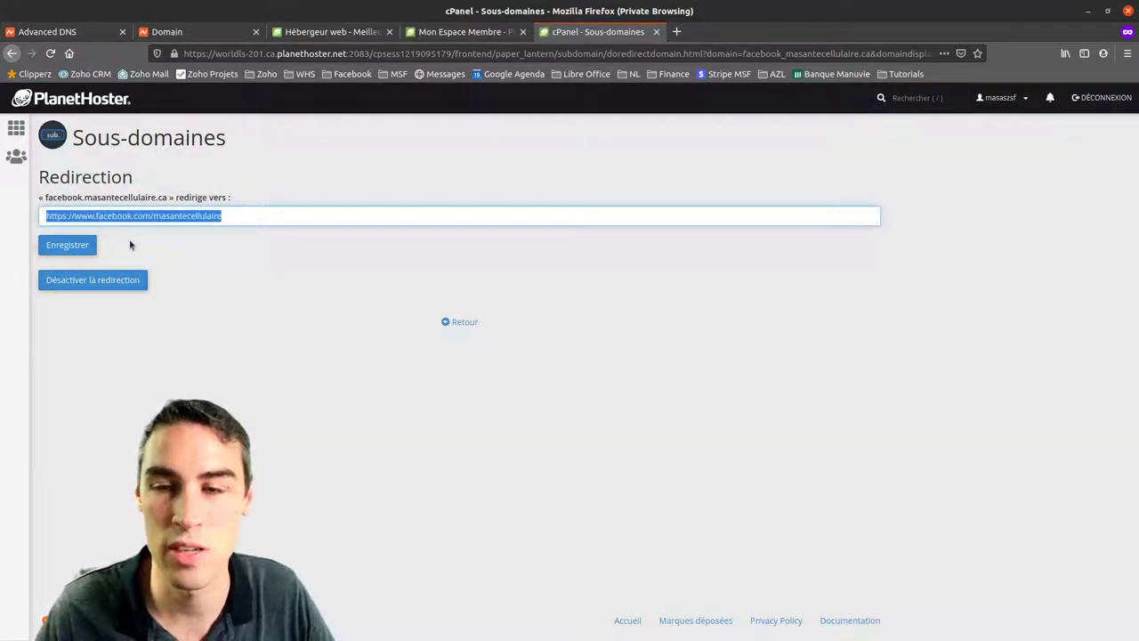
click(76, 246)
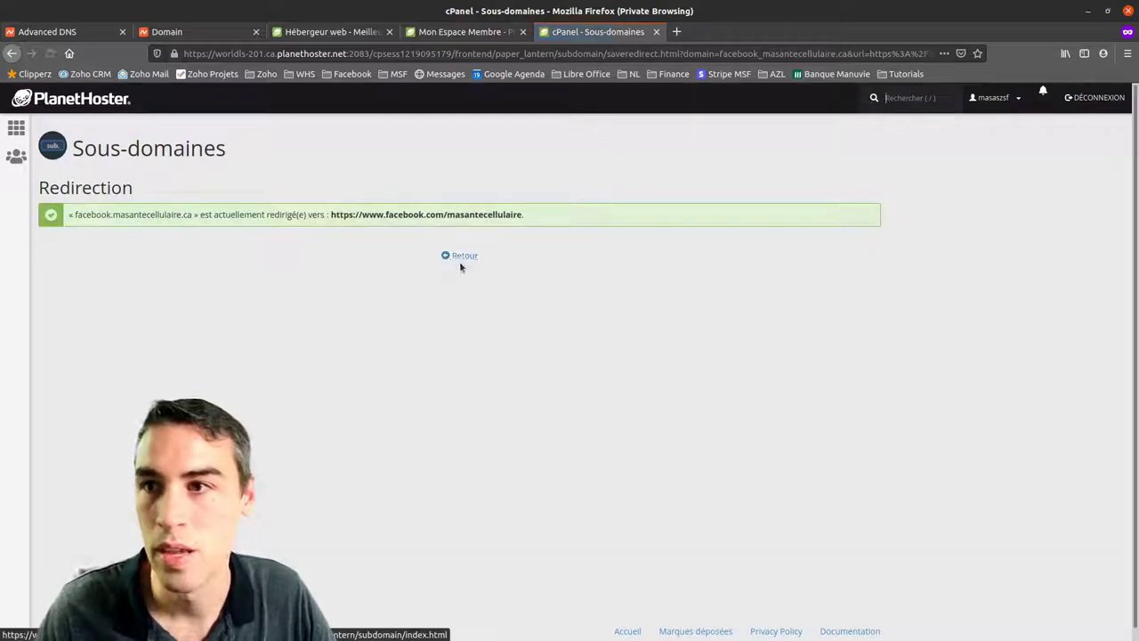
click(465, 257)
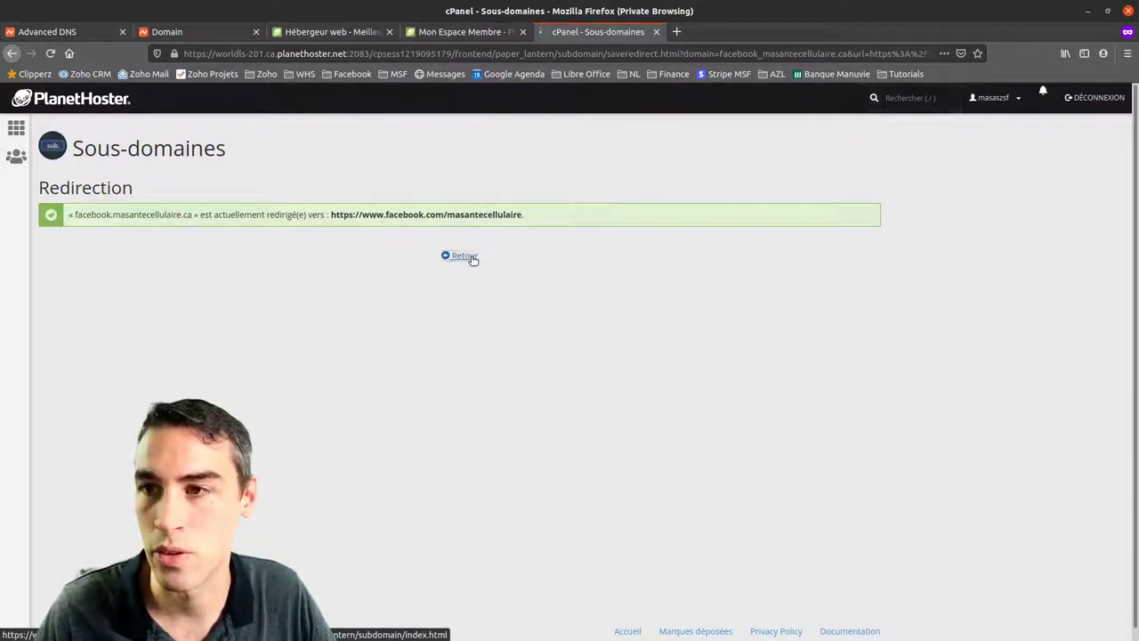
drag(44, 494, 84, 499)
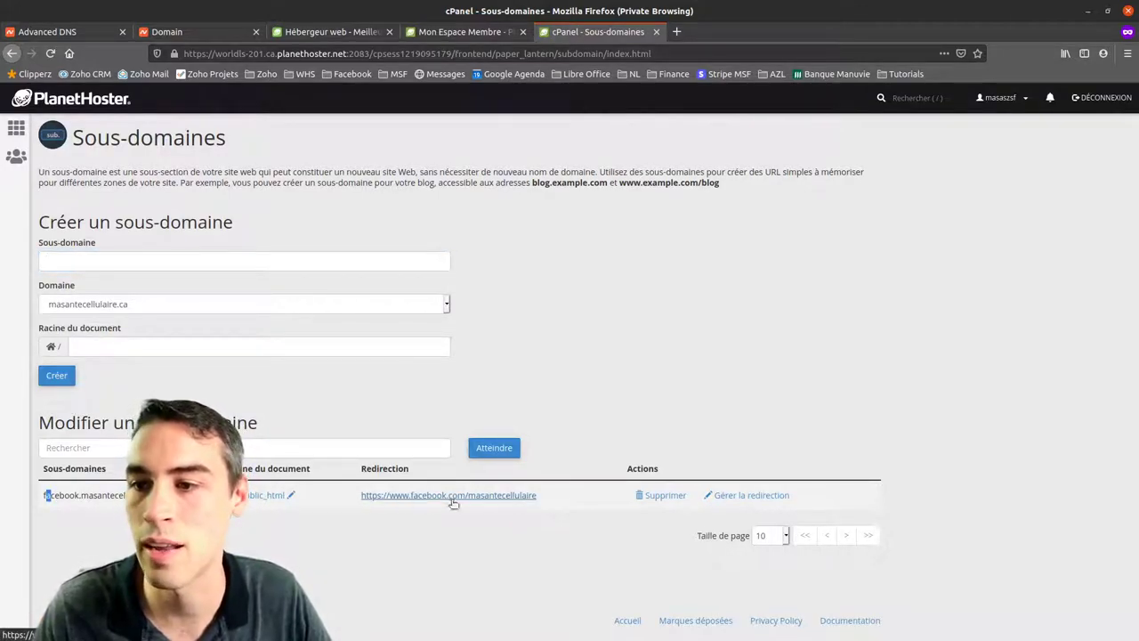
Load facebook.masantecellulaire.ca in a new browser tab to test the redirection
click(676, 32)
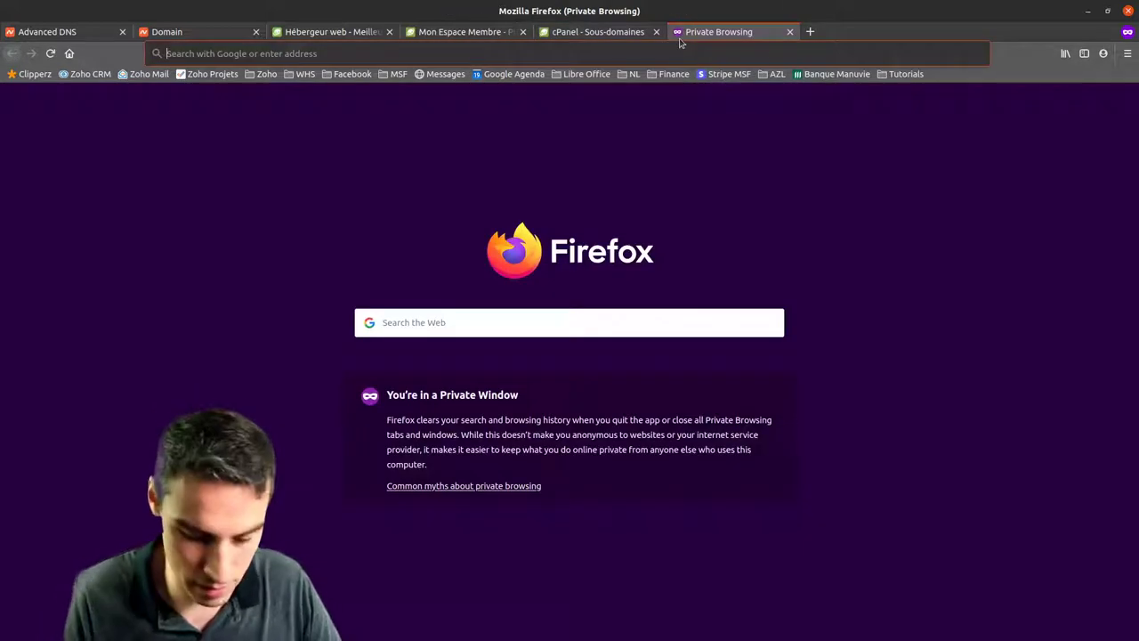
text(facebook.)
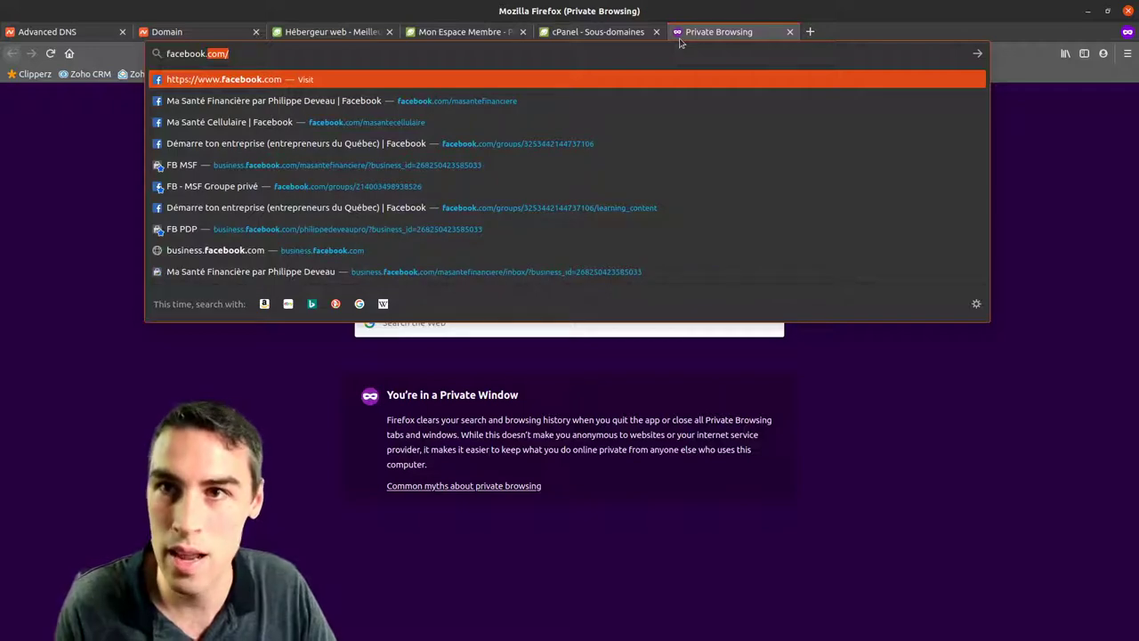
key(BackSpace)
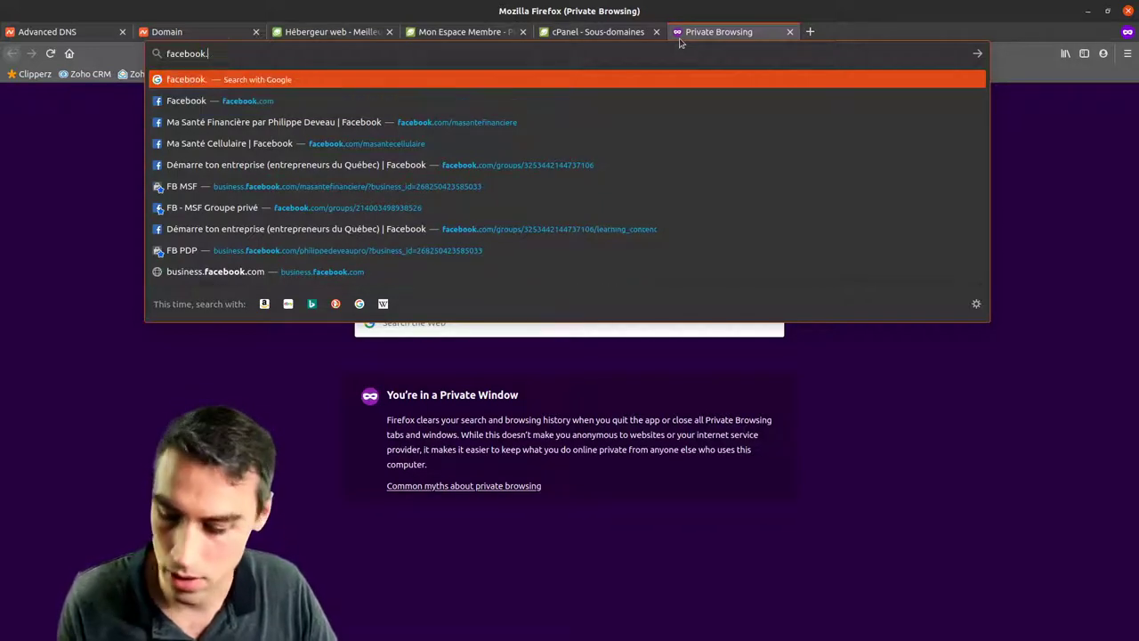
text(/)
key(BackSpace)
key(BackSpace)
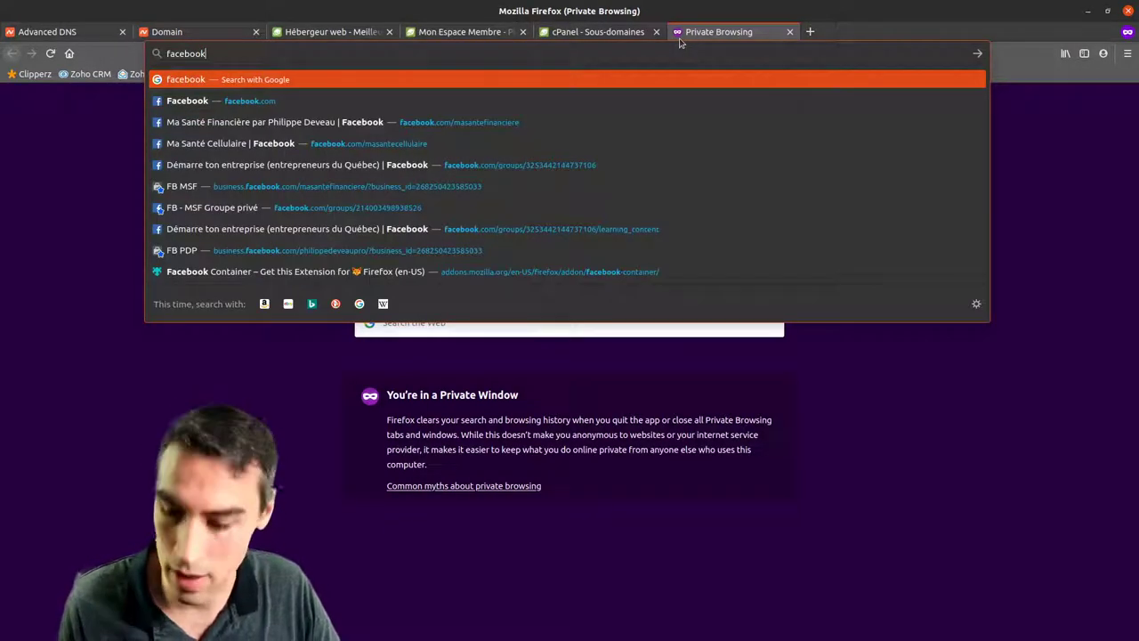
text(/)
key(BackSpace)
text(/)
key(BackSpace)
text(.masant)
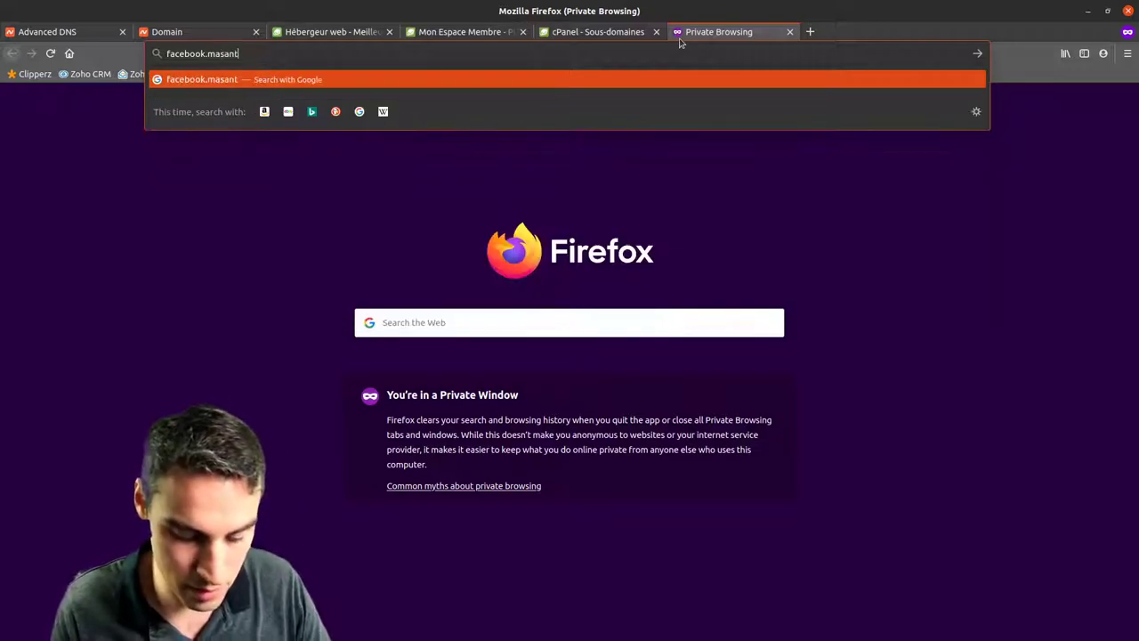
text(ecell)
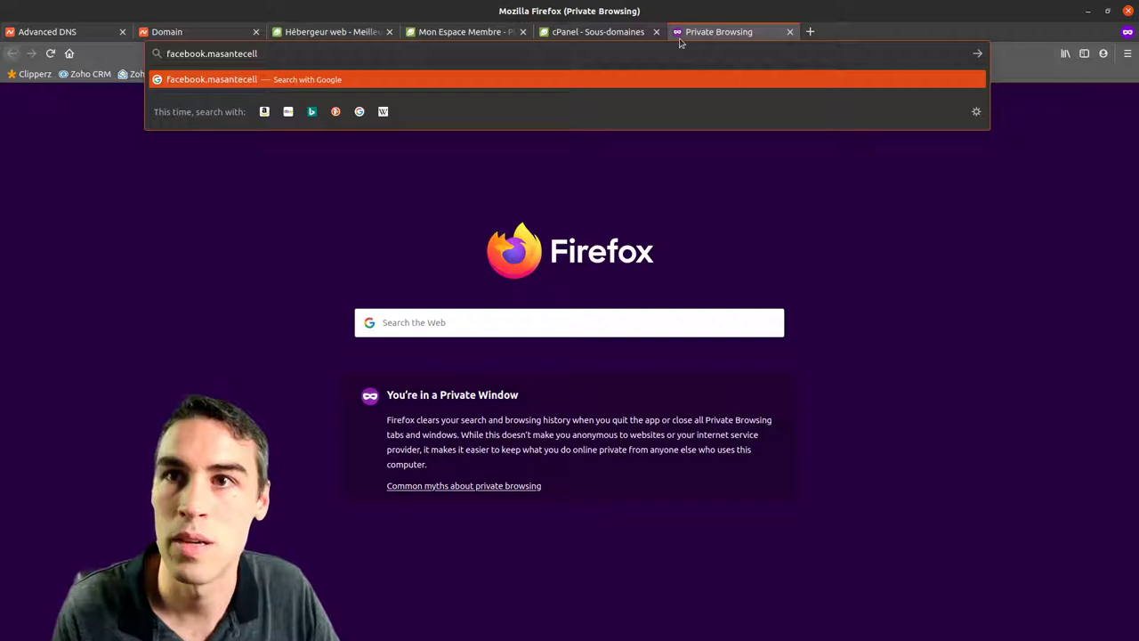
text(ulaire.ca)
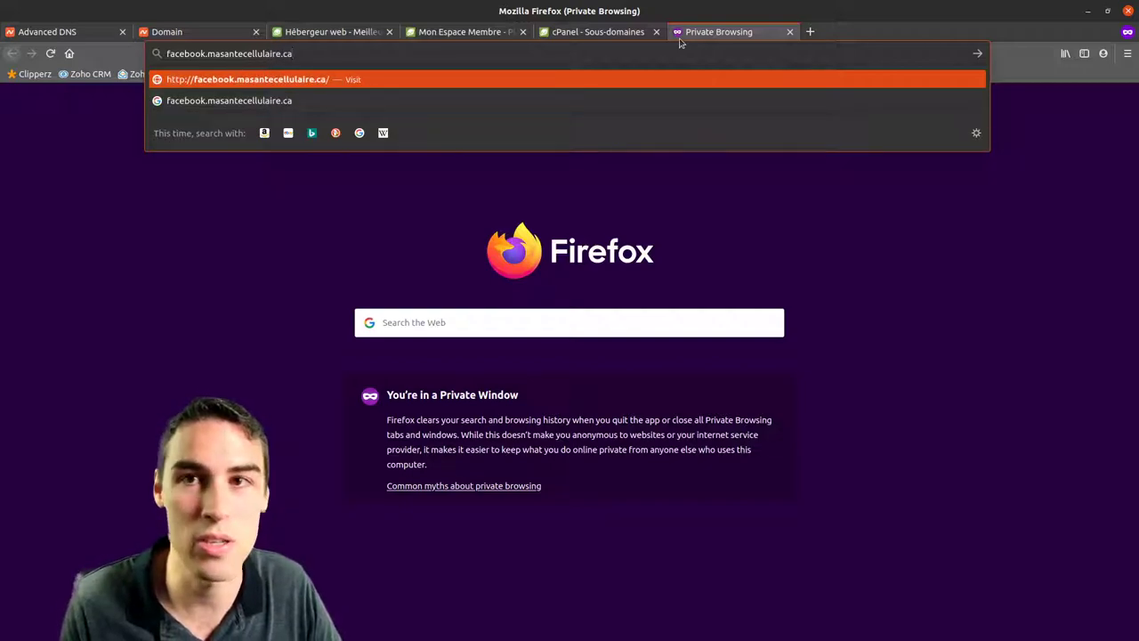
key(Return)
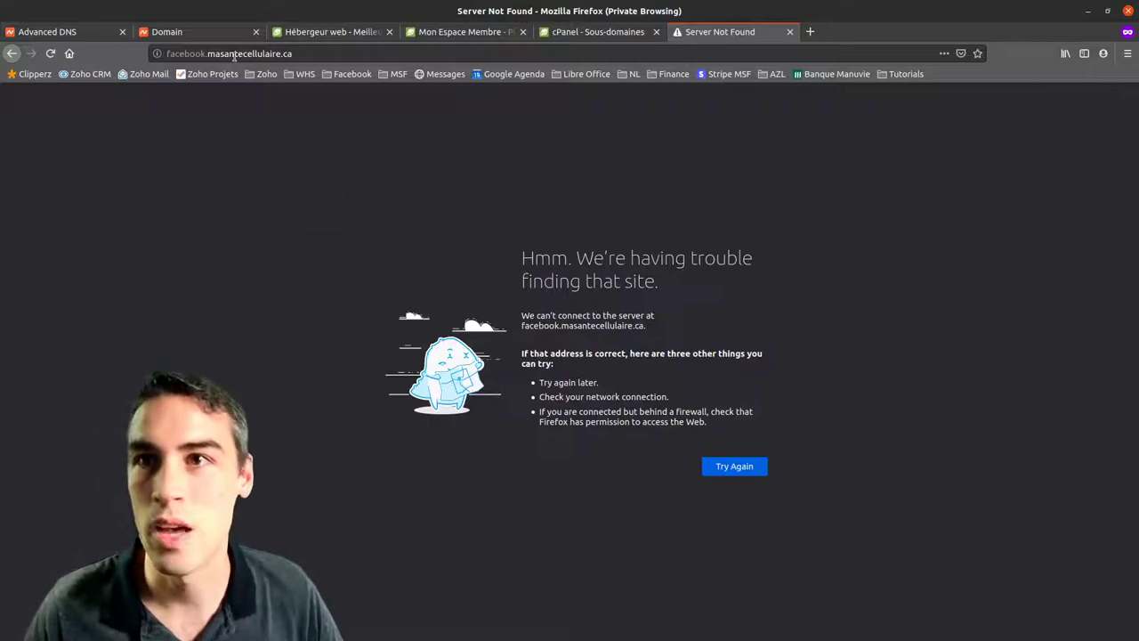
Compare the redirection entry in the subdomain list with the address entered in the test tab
click(589, 34)
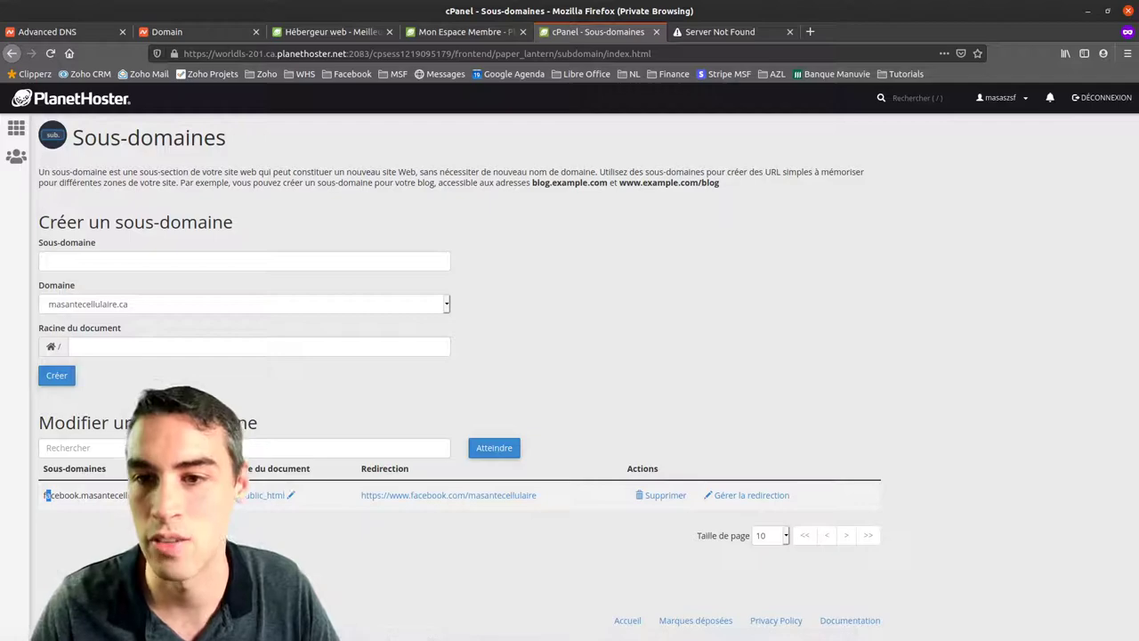
click(708, 34)
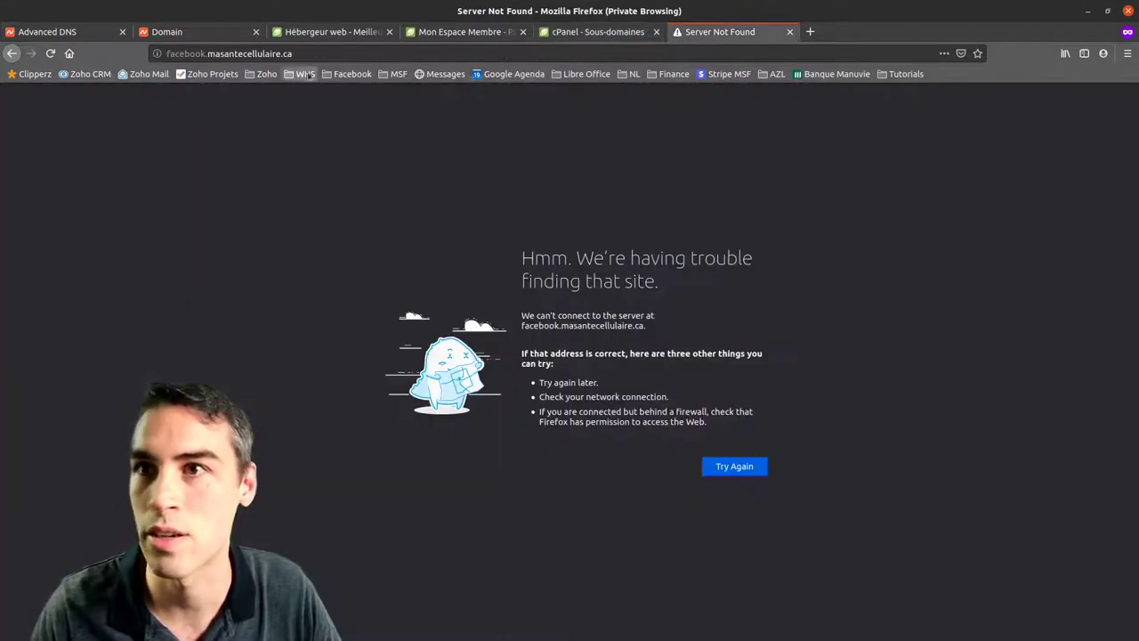
click(315, 59)
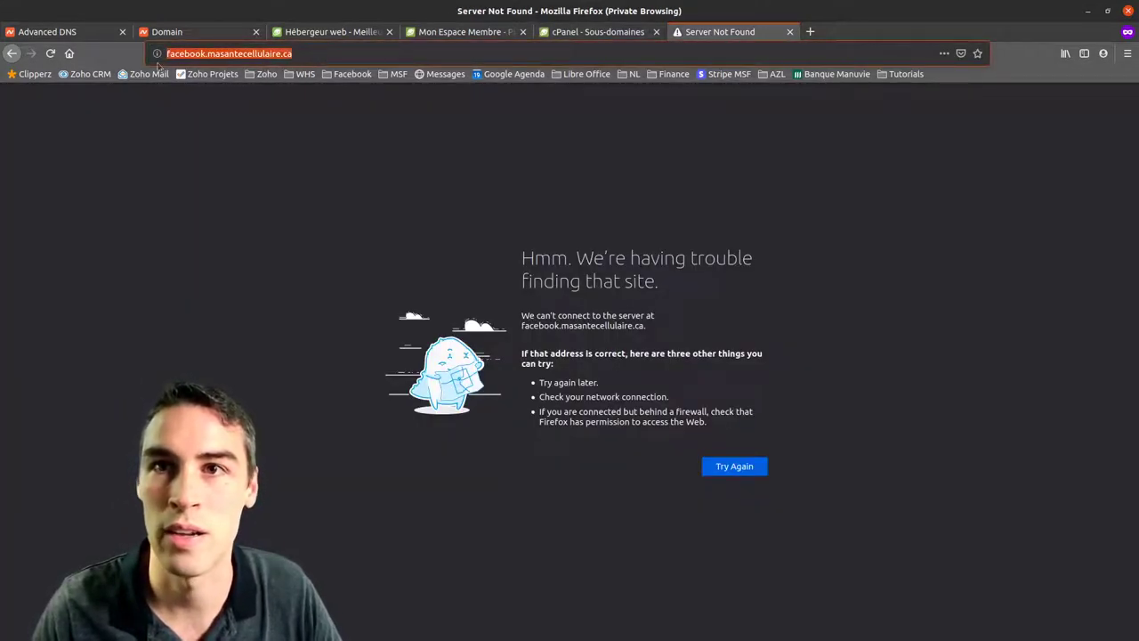
click(318, 53)
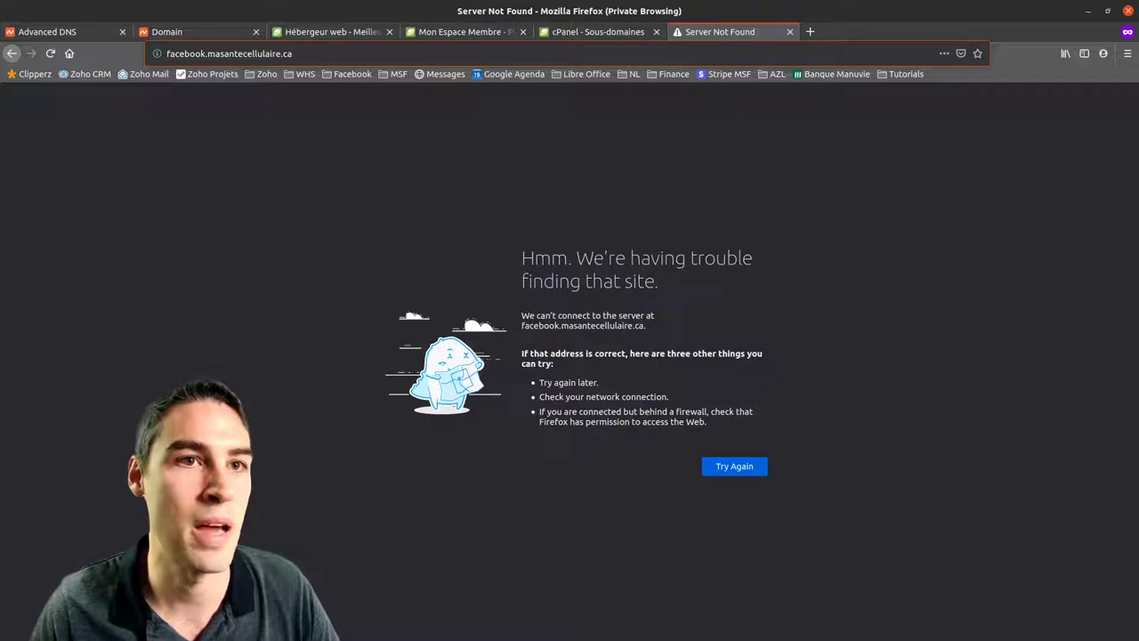
Switch to the other browser window, check the Ma Santé Cellulaire Facebook page and its address, and close that page
key(alt+Tab)
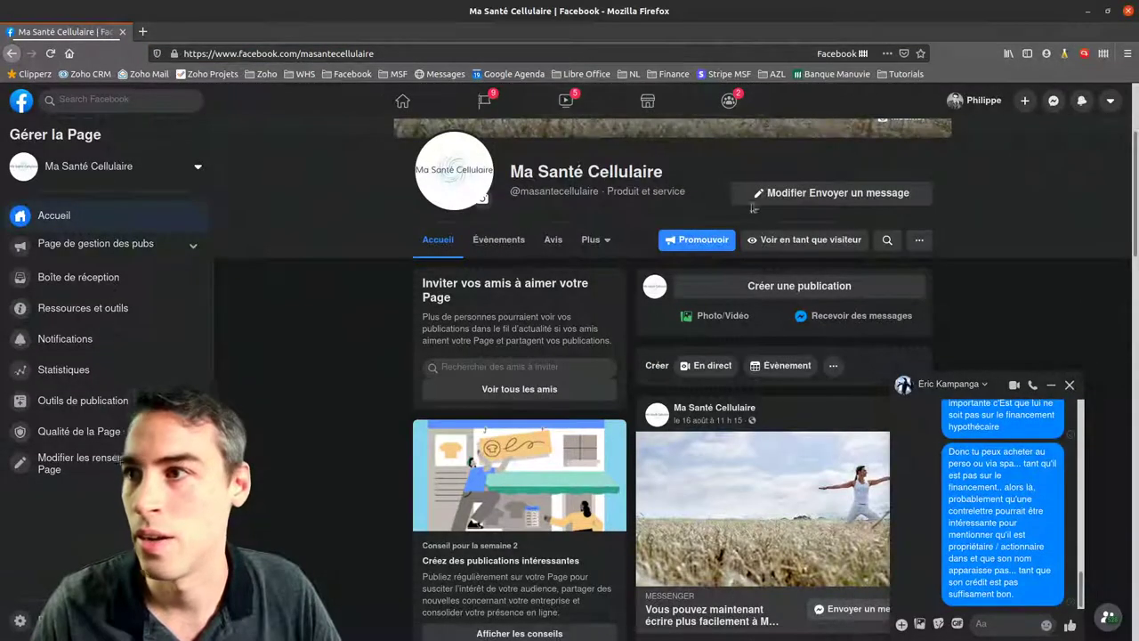
drag(513, 173, 664, 182)
click(307, 55)
click(122, 33)
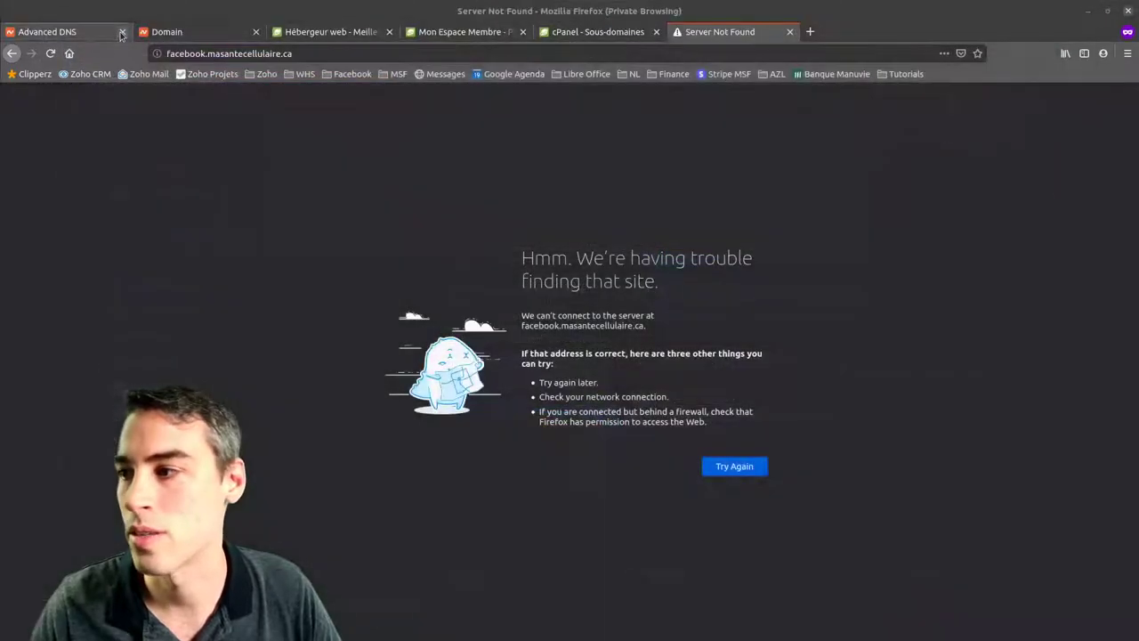
Retry loading facebook.masantecellulaire.ca in the test tab and return to the cPanel subdomain page
click(734, 466)
click(614, 33)
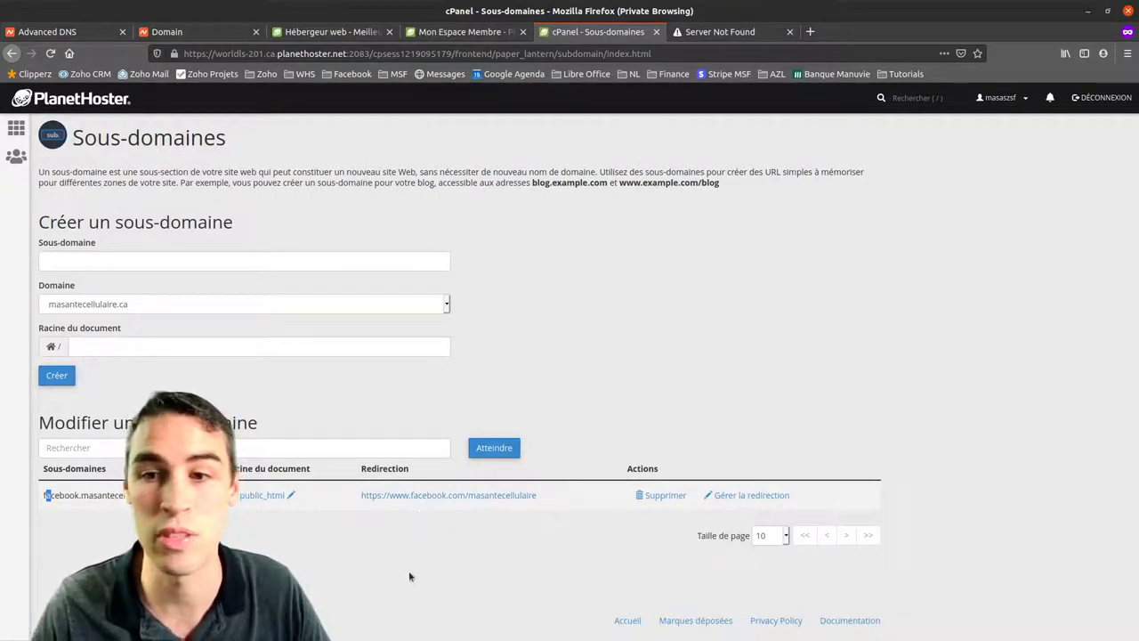
click(93, 260)
text(youtube)
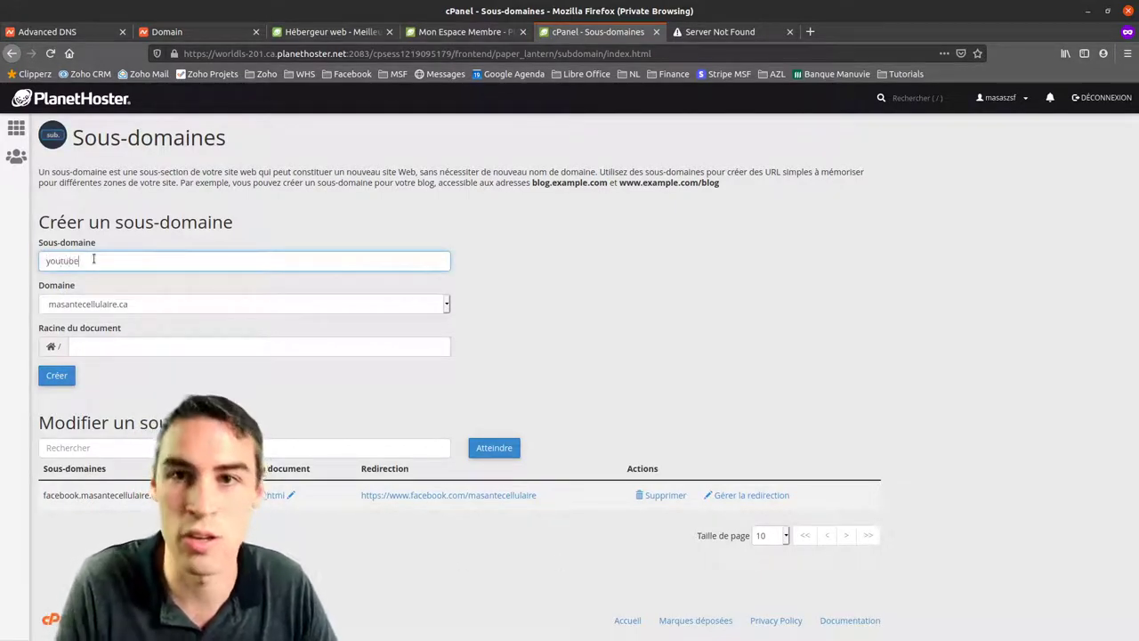
key(ctrl+a)
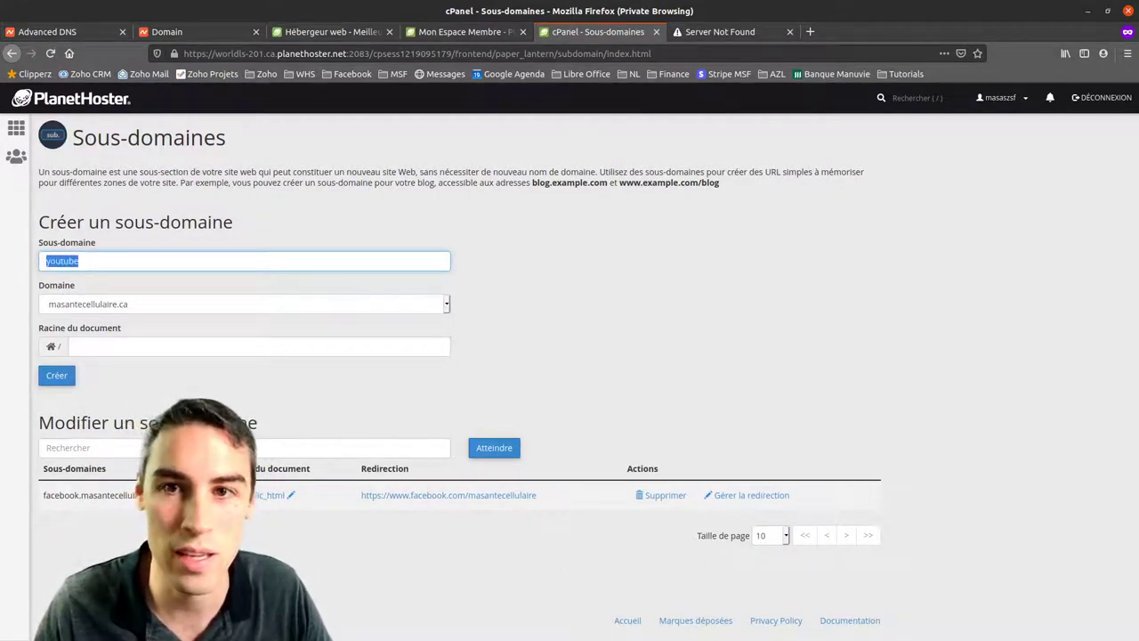
text(linkedin)
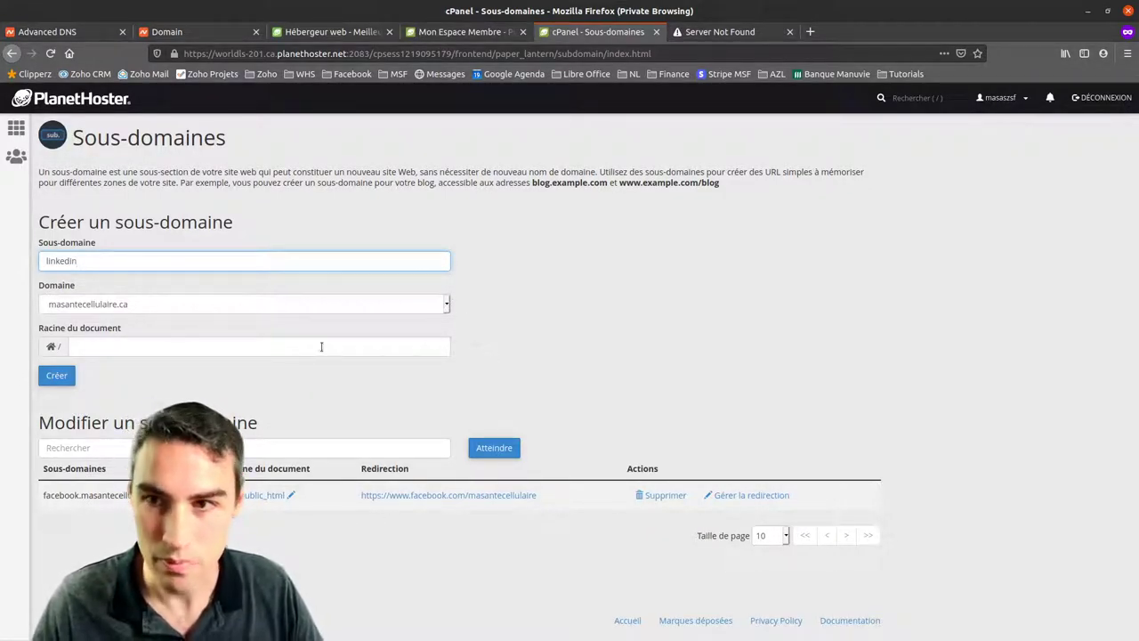
Create the subdomain blog under masantecellulaire.ca with public_html as its document root and return to the subdomain list
double_click(82, 260)
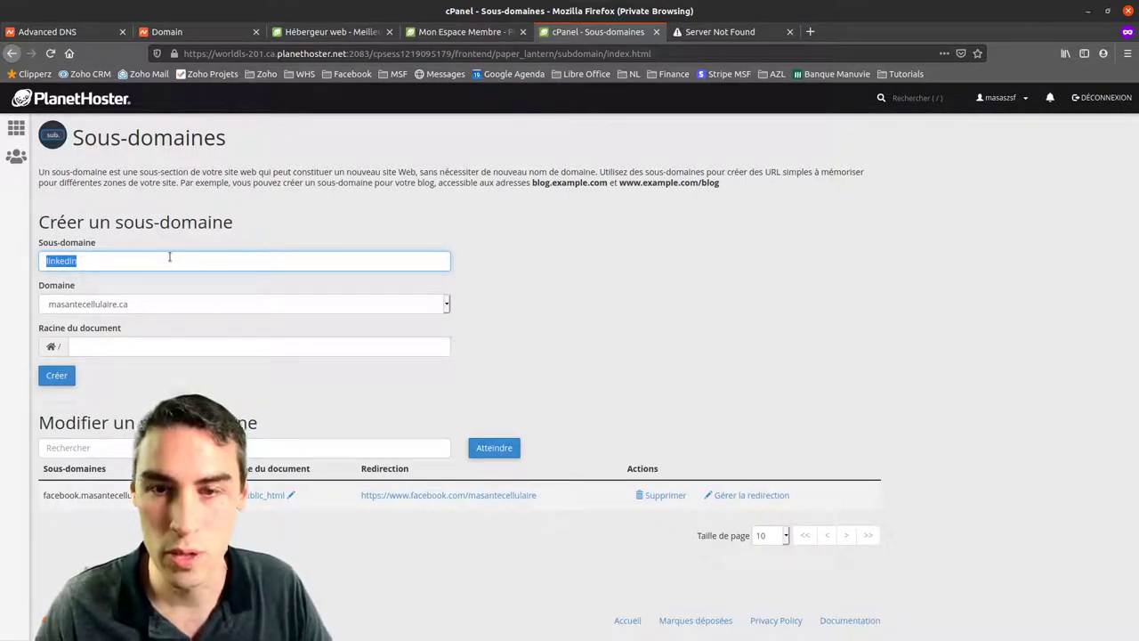
text(blog)
click(513, 265)
click(117, 354)
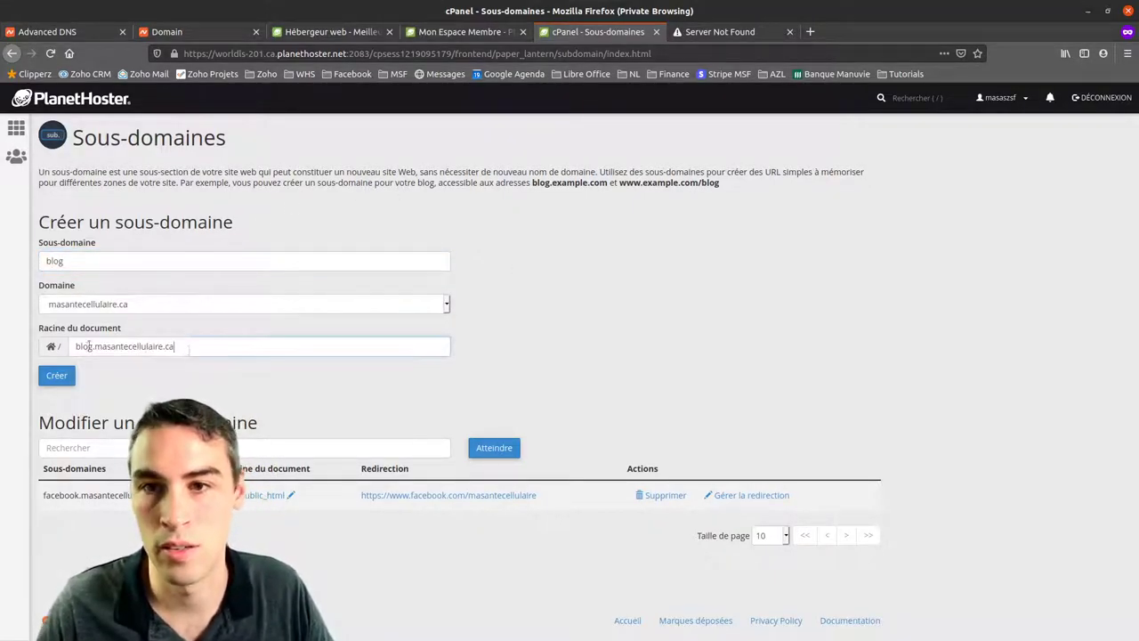
key(ctrl+a)
key(BackSpace)
text(pu)
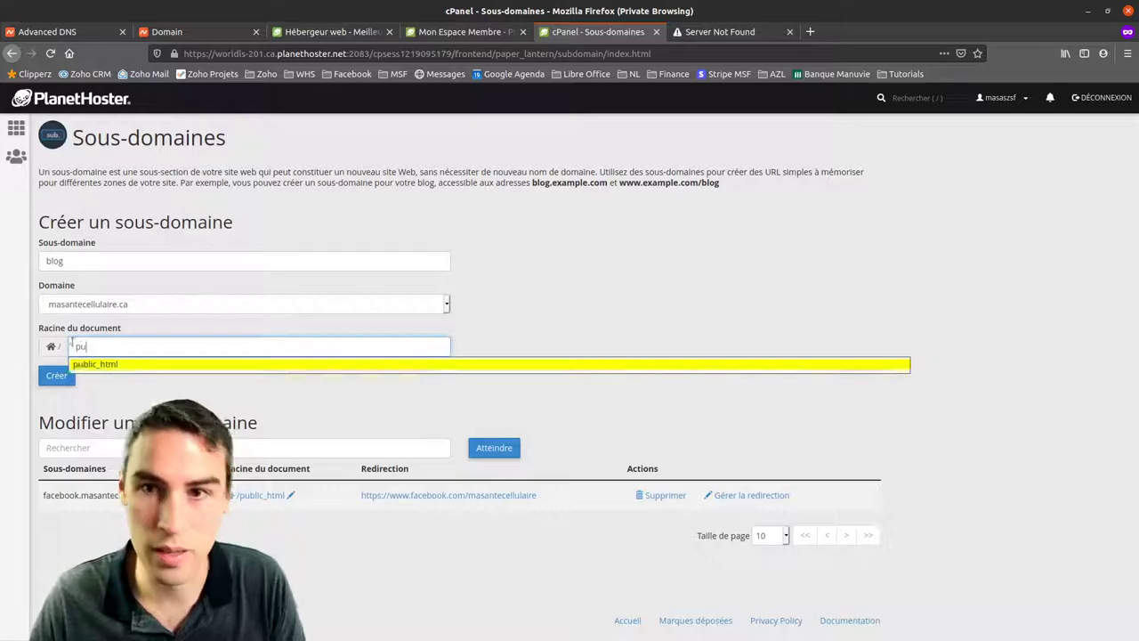
click(183, 365)
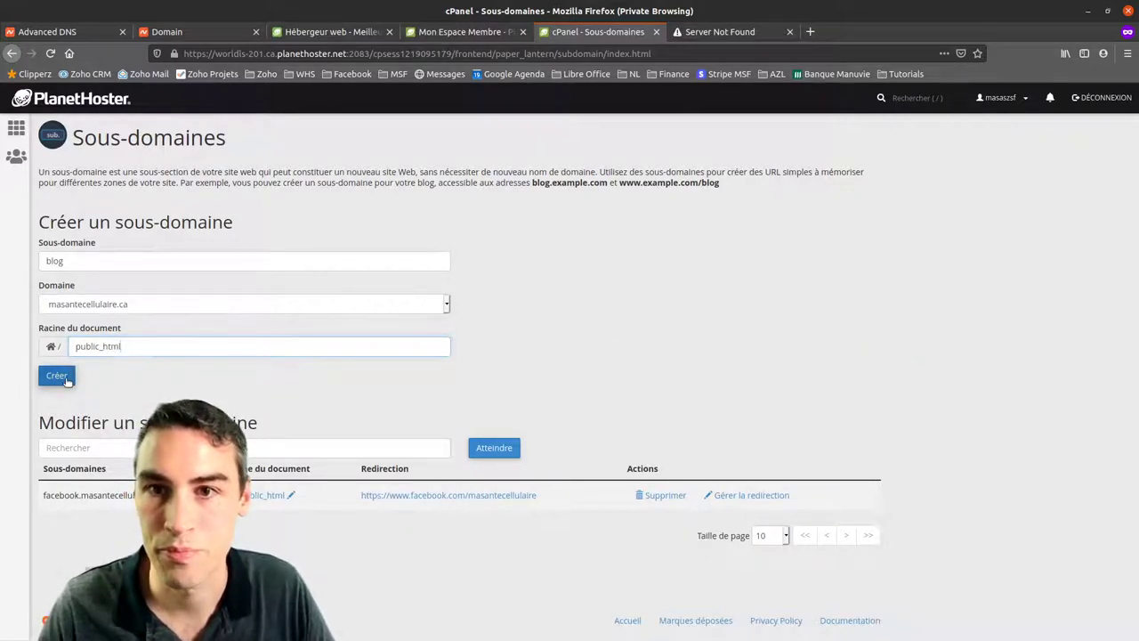
click(58, 376)
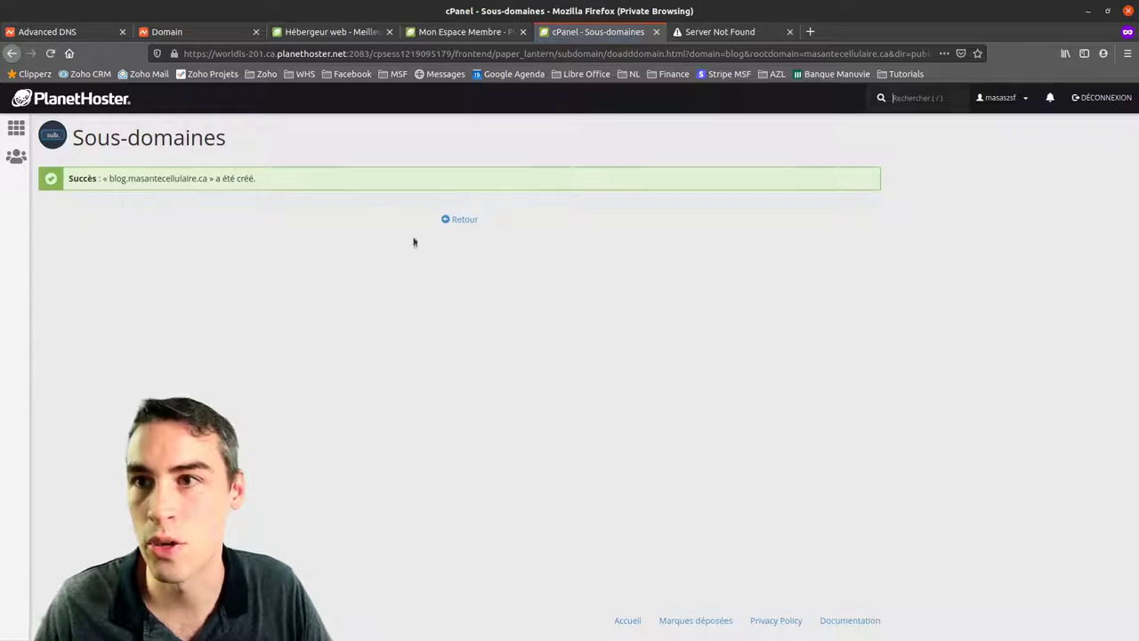
click(458, 219)
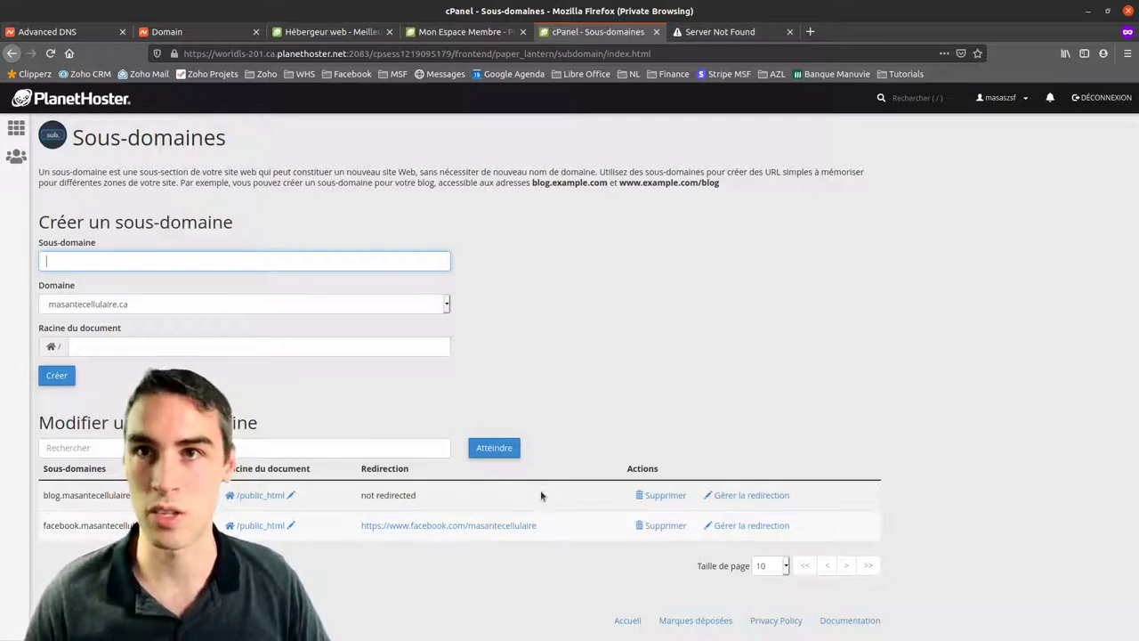
Go back to the cPanel home page and look through its tool sections from files to Softaculous applications
click(16, 128)
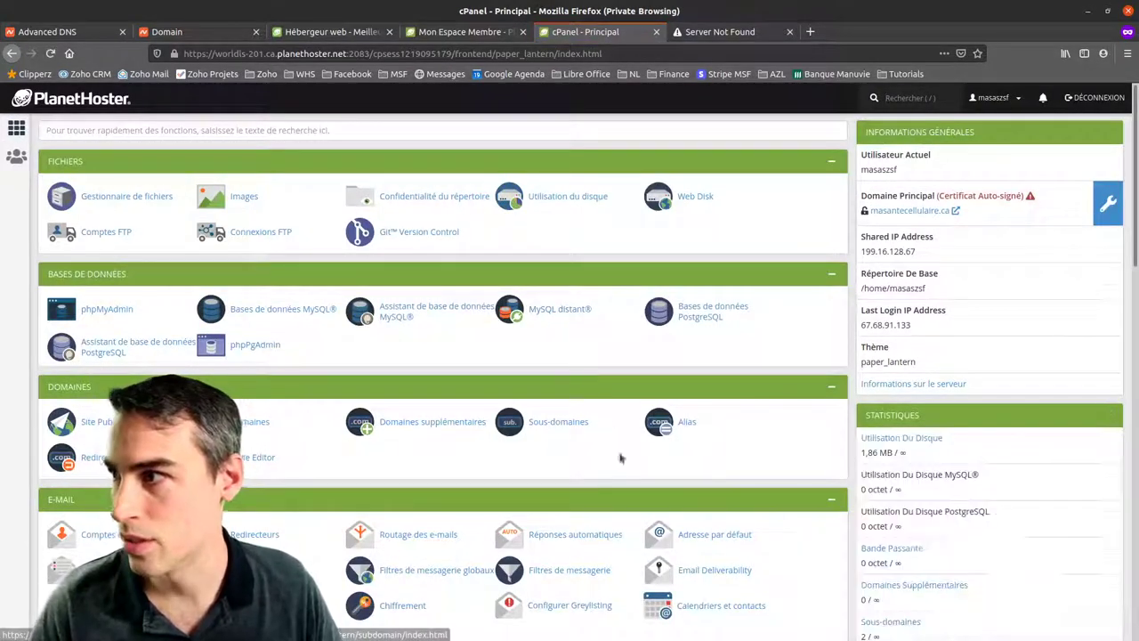
scroll(623, 486, down, 5)
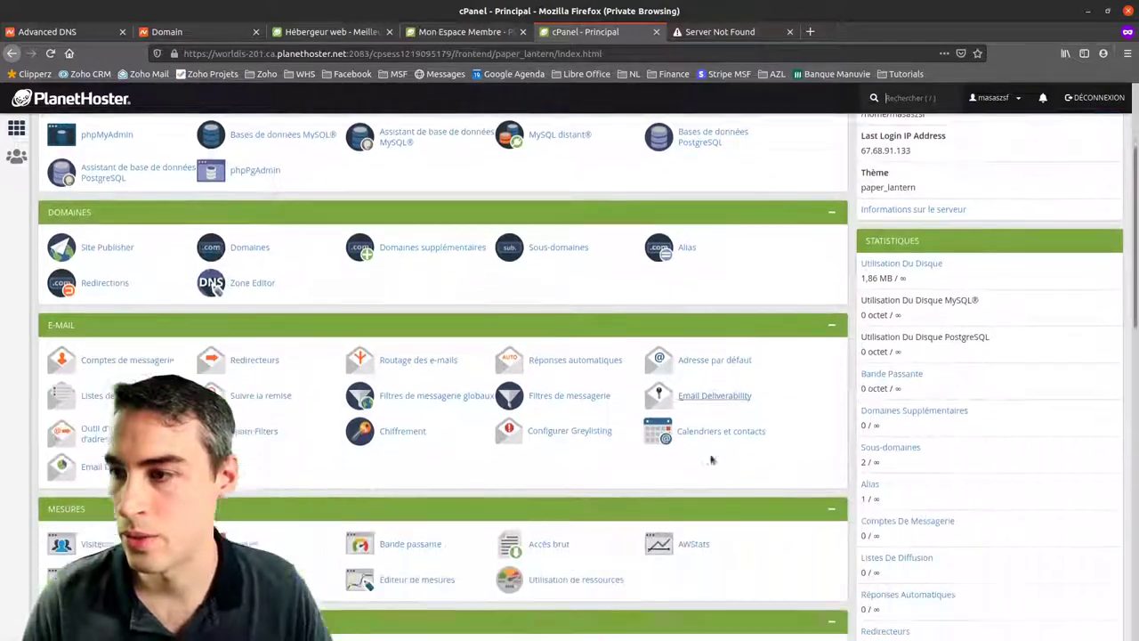
scroll(498, 407, down, 5)
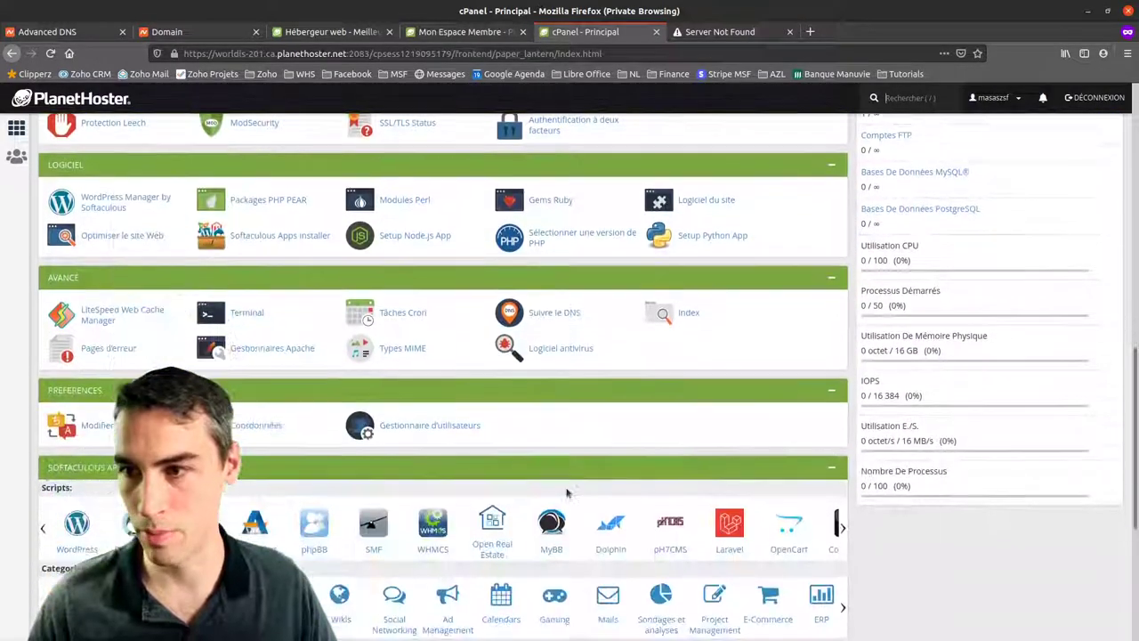
scroll(565, 487, up, 15)
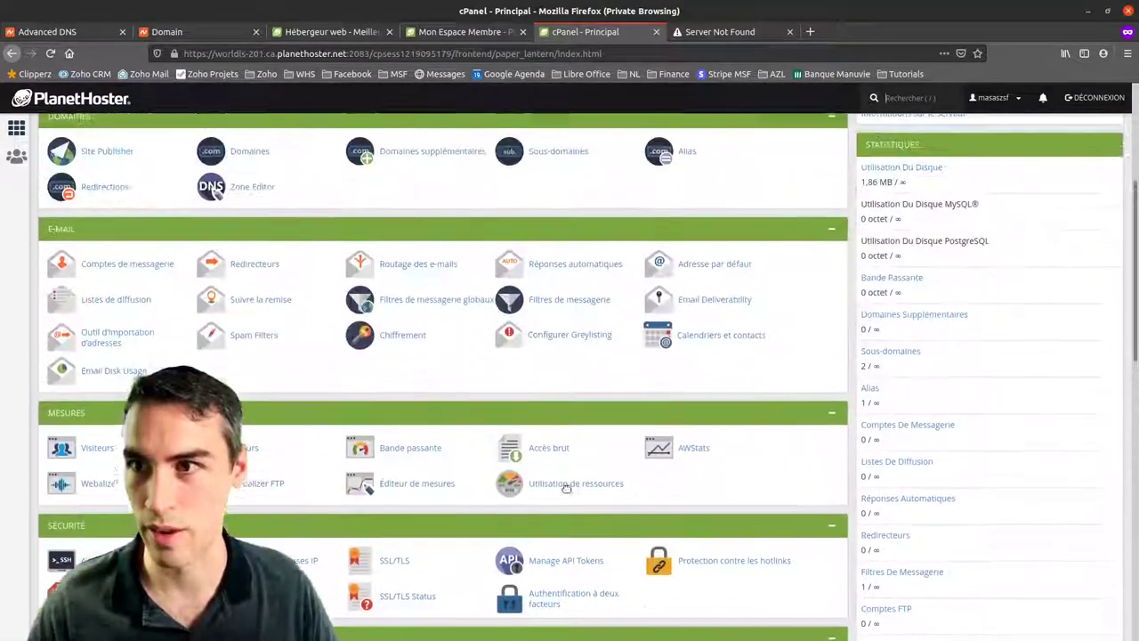